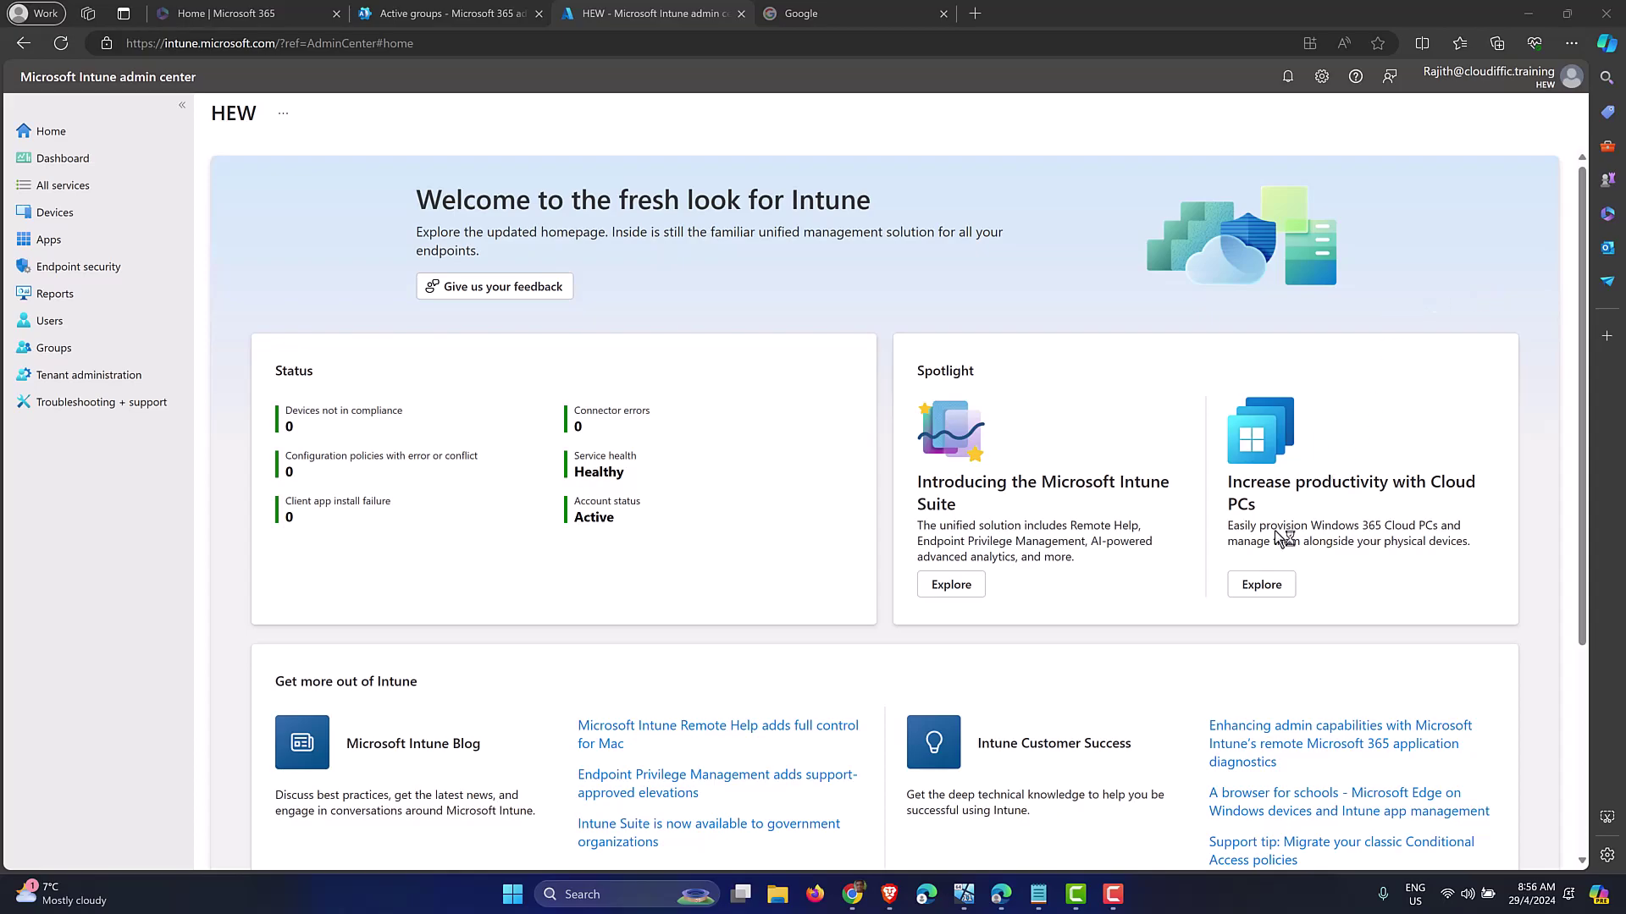
- Bring the Win11 Intune virtual machine's desktop in front of the Intune home page
click(964, 895)
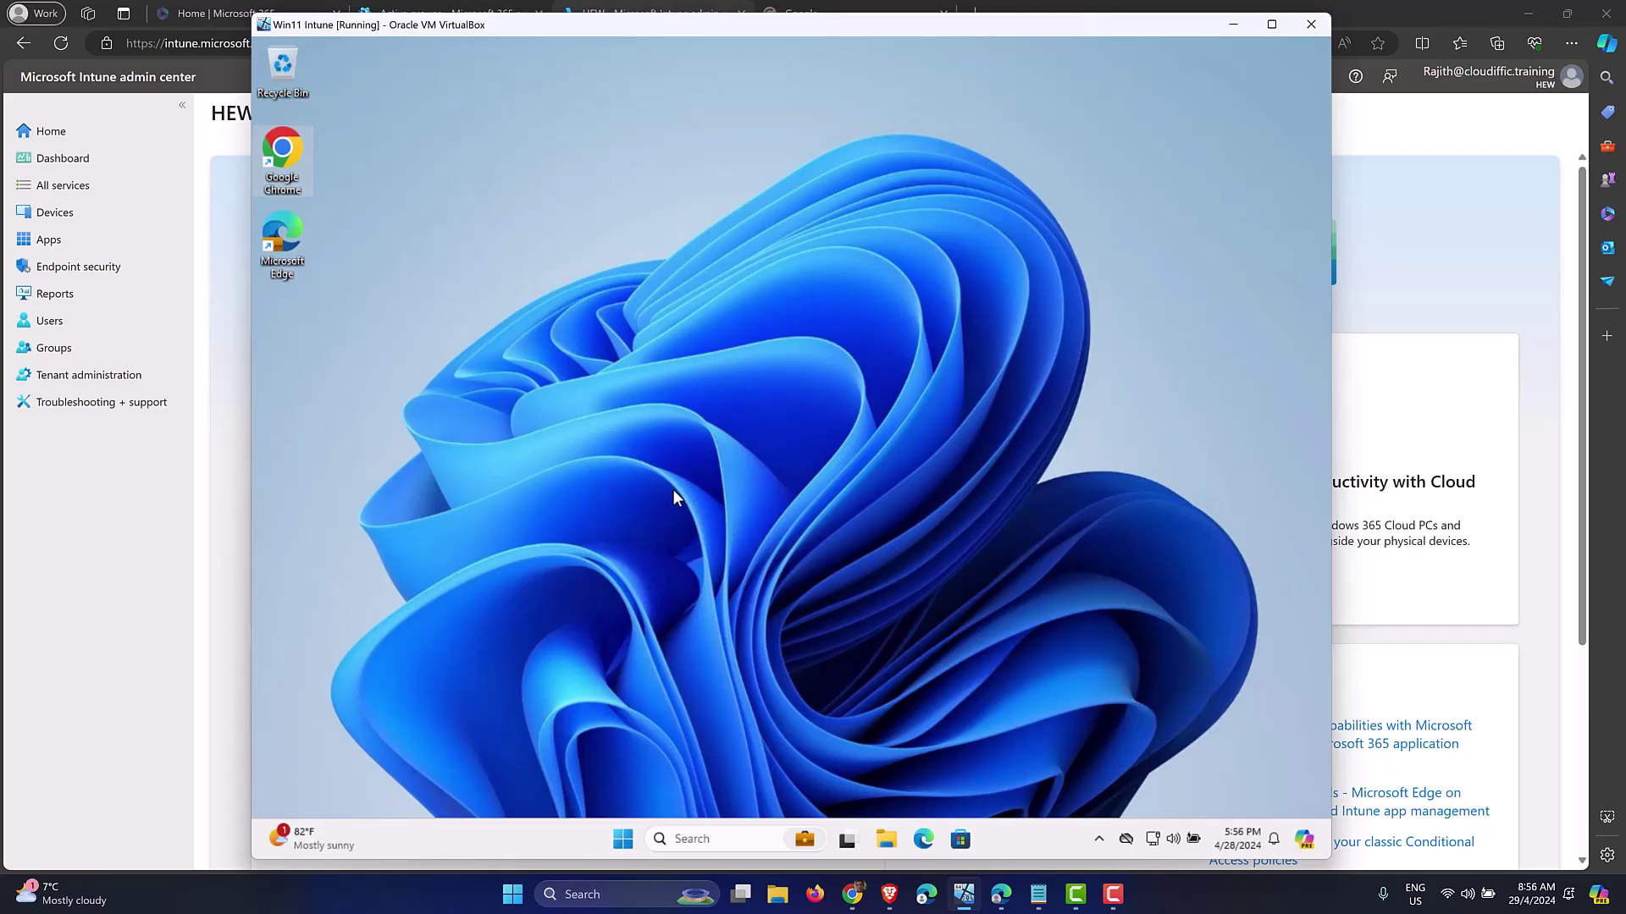
- Launch regedit on the VM, expand HKEY_LOCAL_MACHINE to confirm it works, then close it
right_click(623, 839)
click(670, 734)
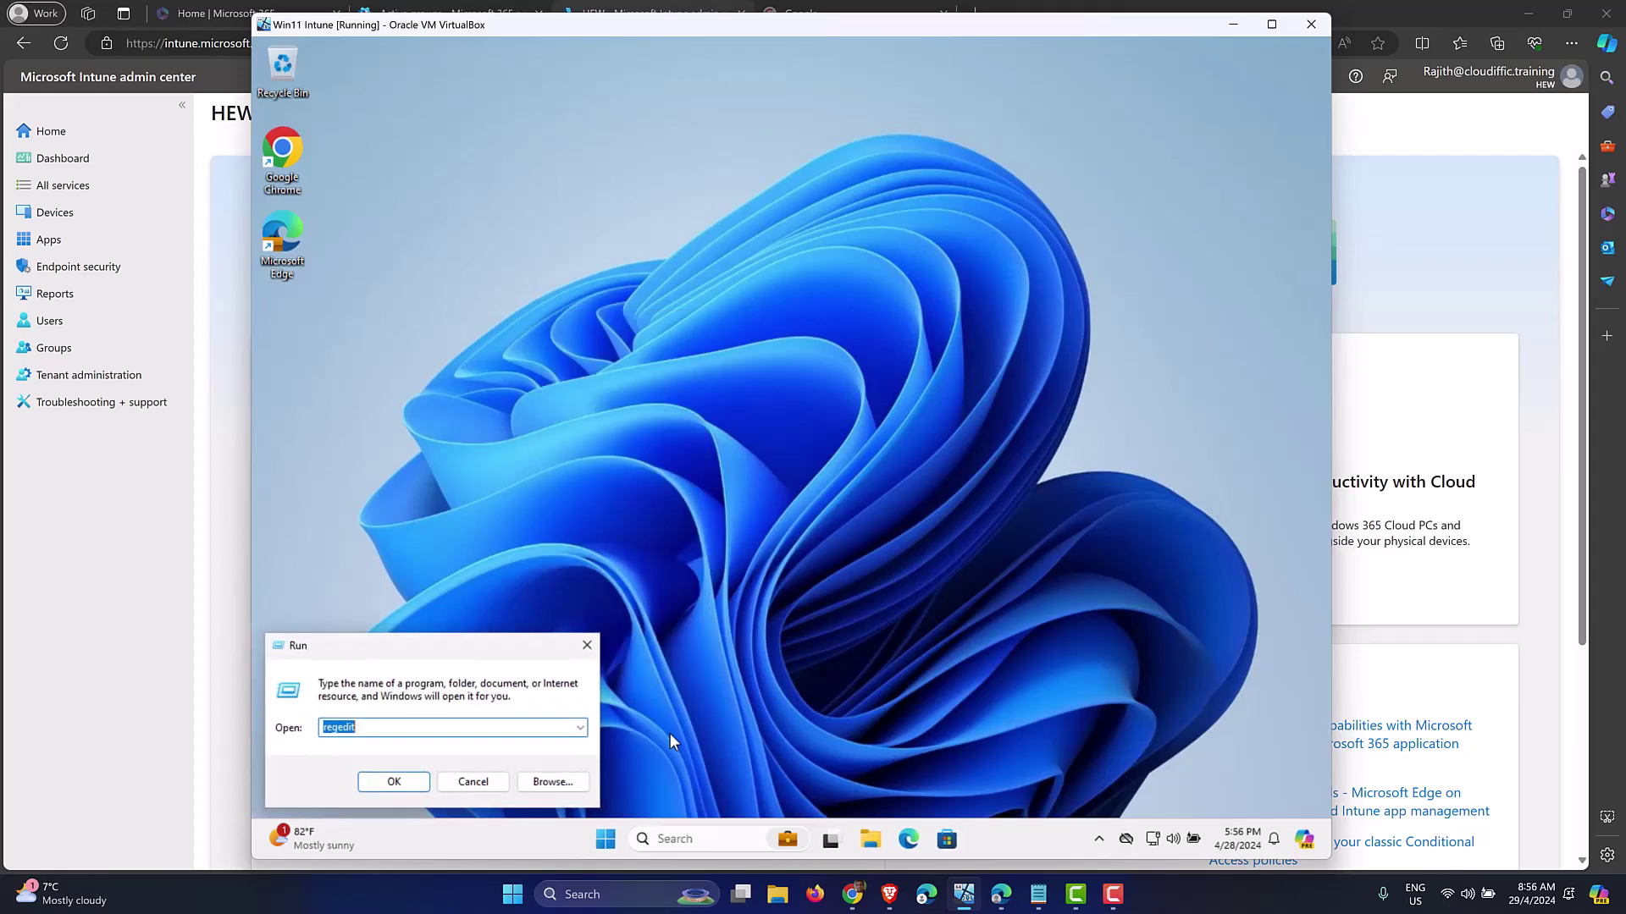
key(Return)
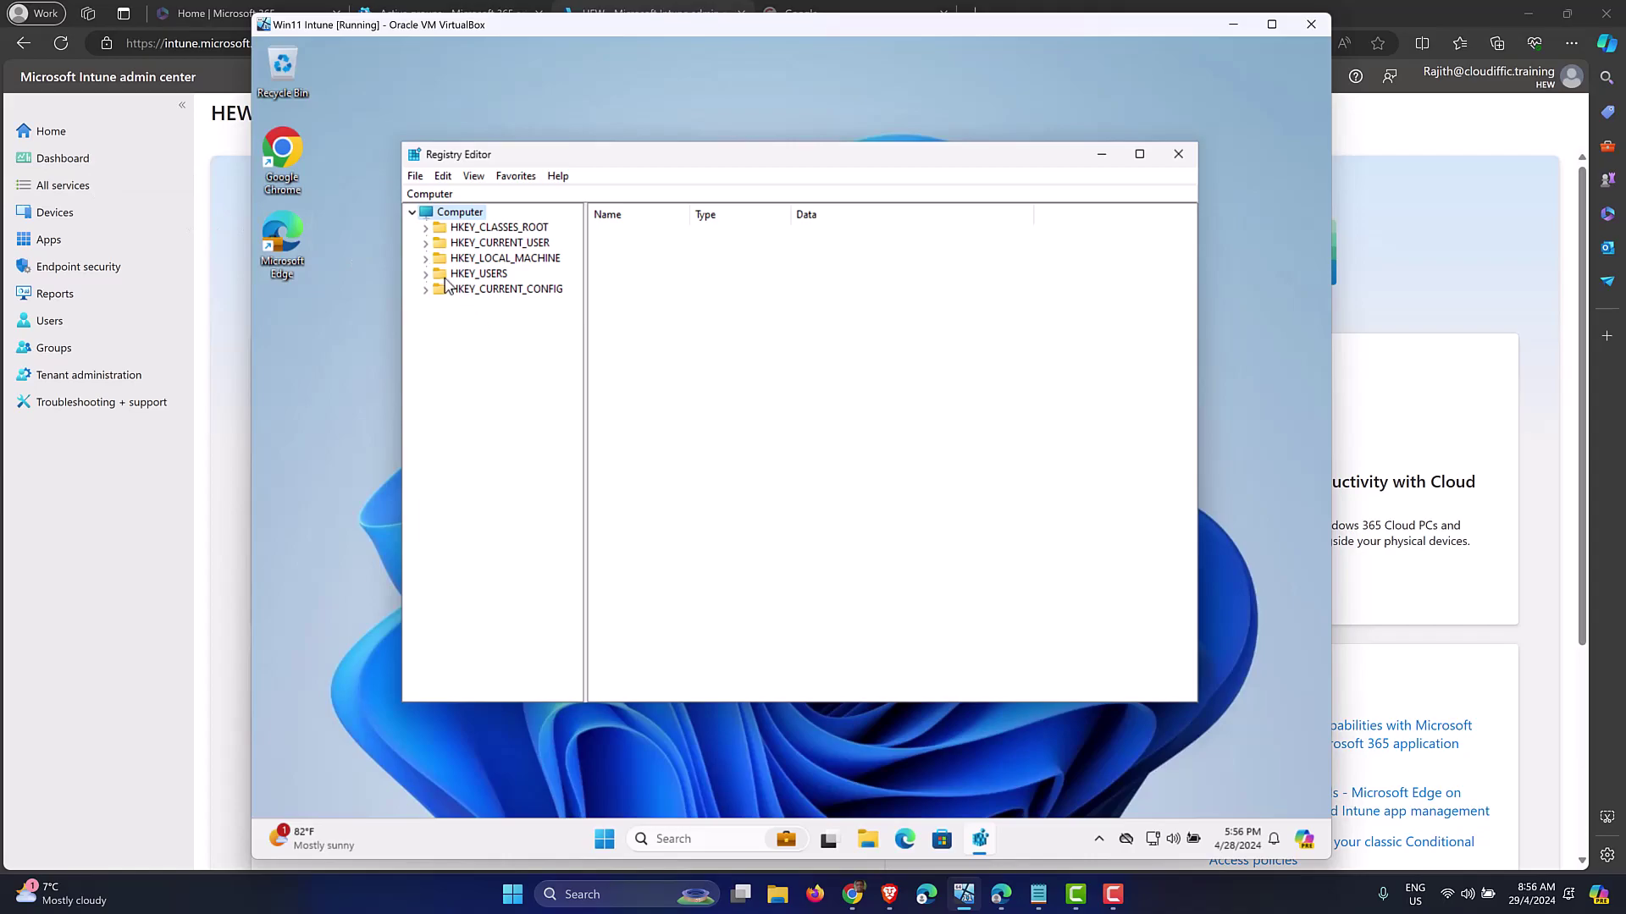
click(425, 258)
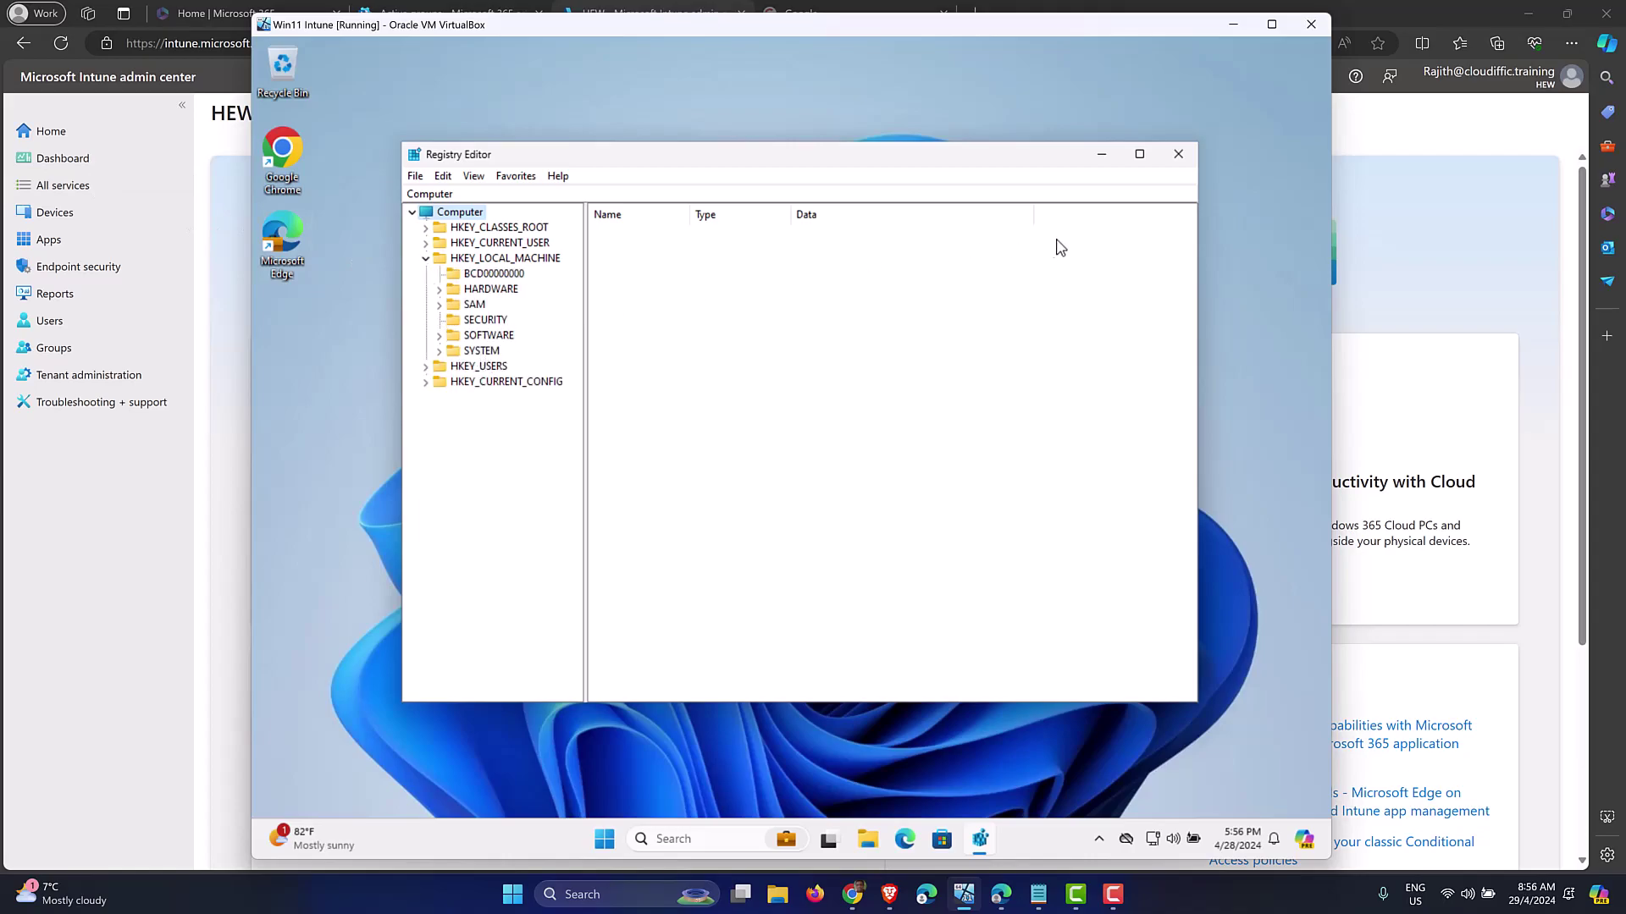
click(1178, 161)
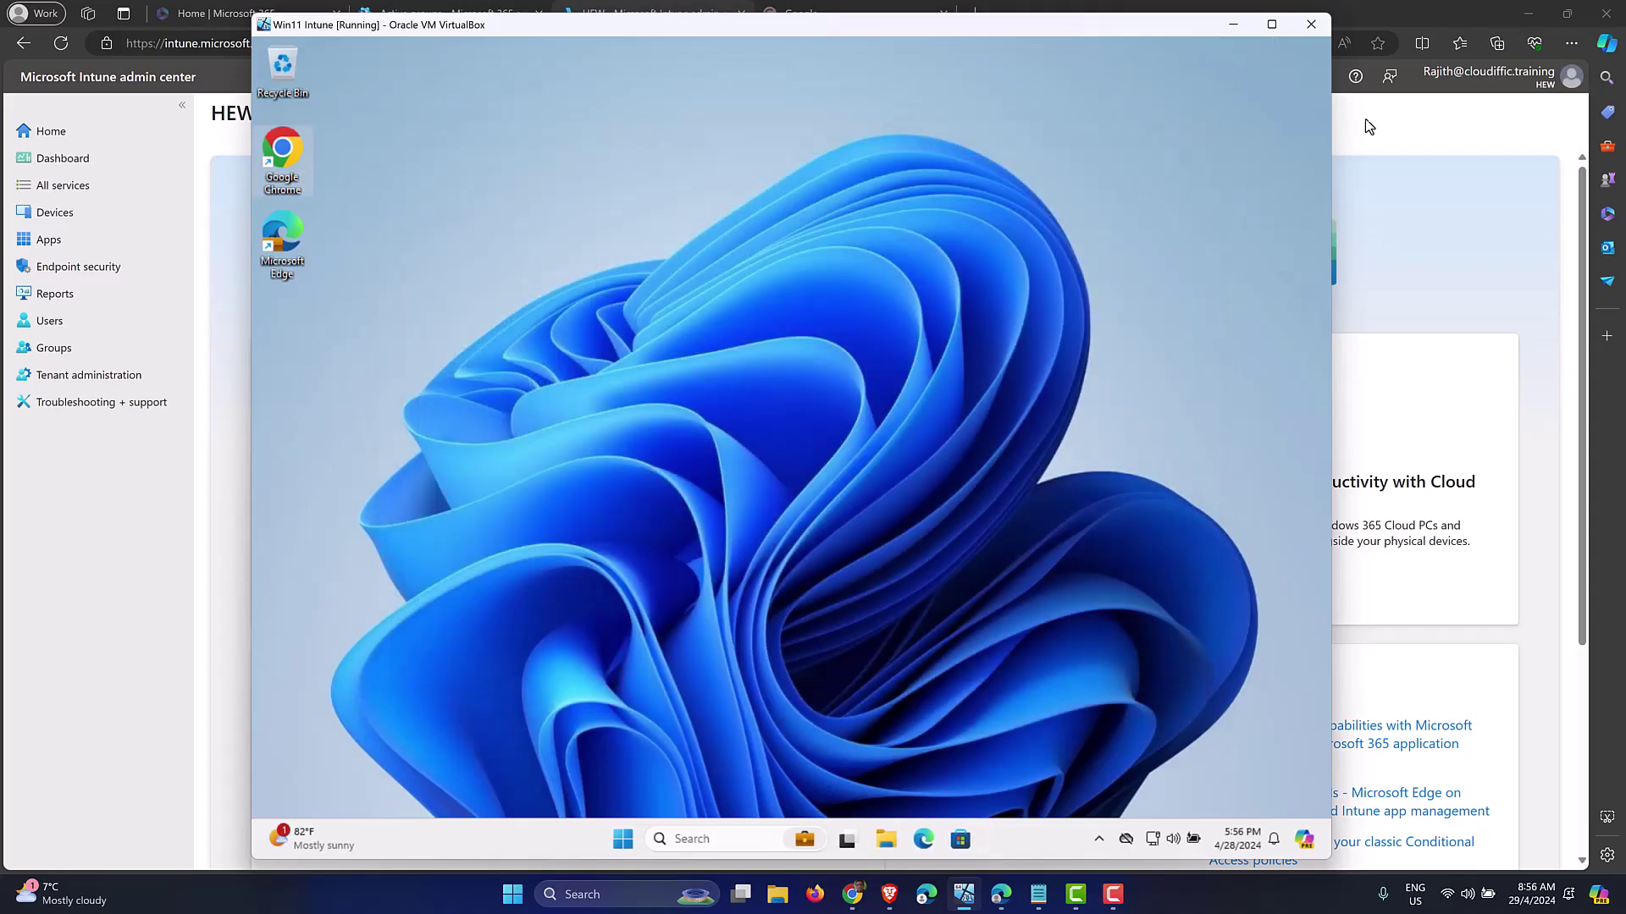
click(1389, 110)
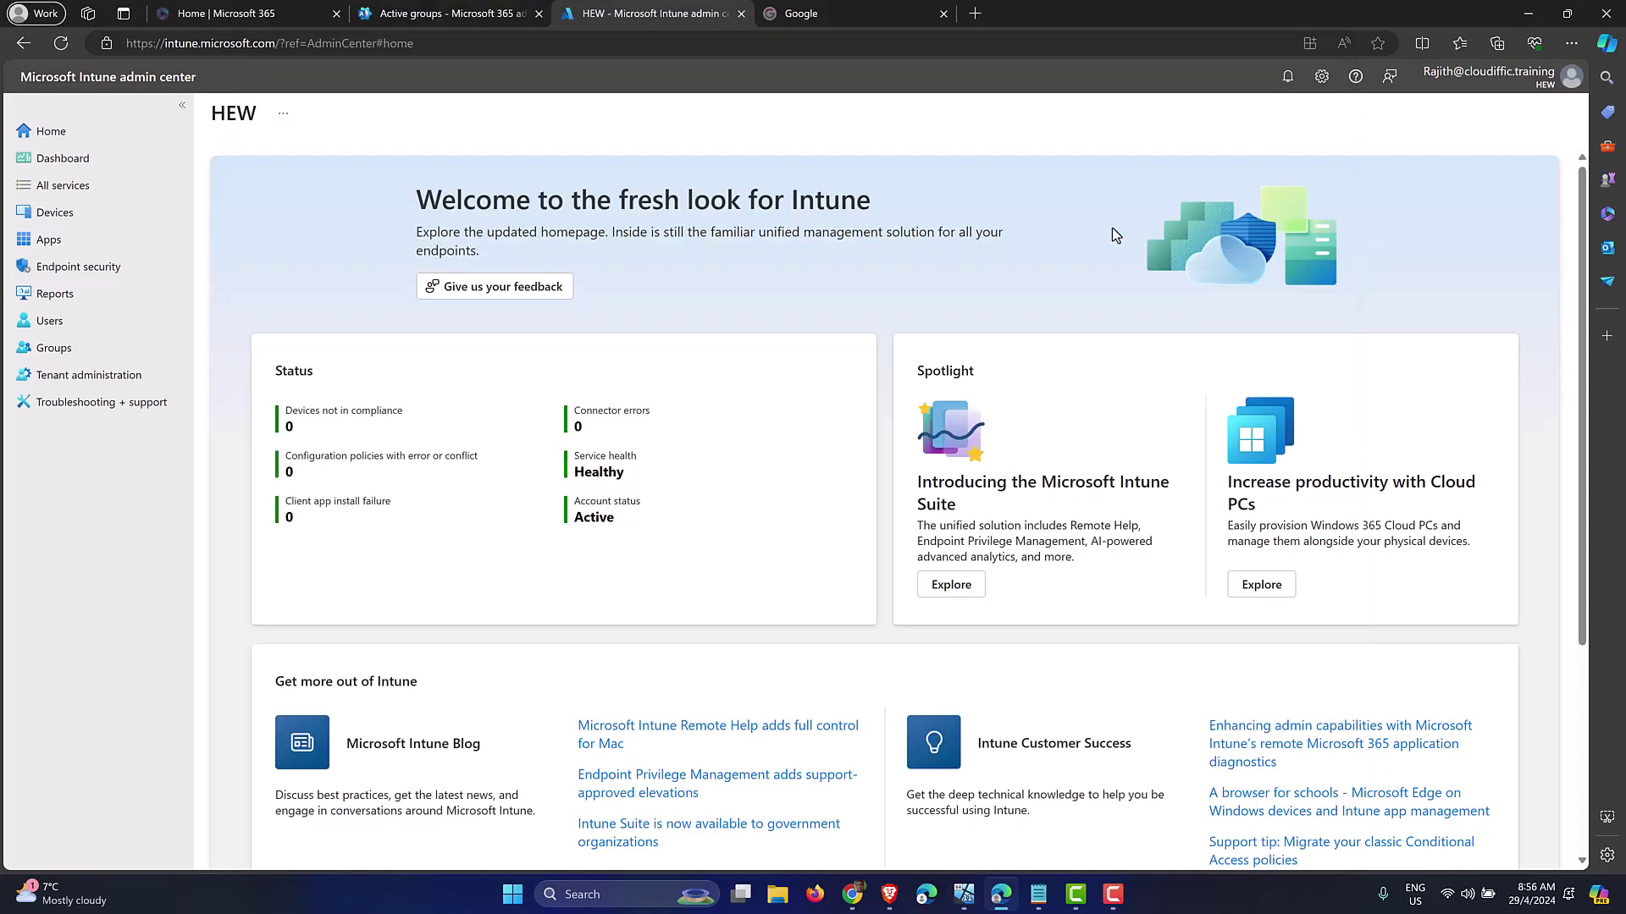
- Show Intune's Windows devices list with the compliant CLOUDIFFIC-PC, then return to the VM
click(212, 46)
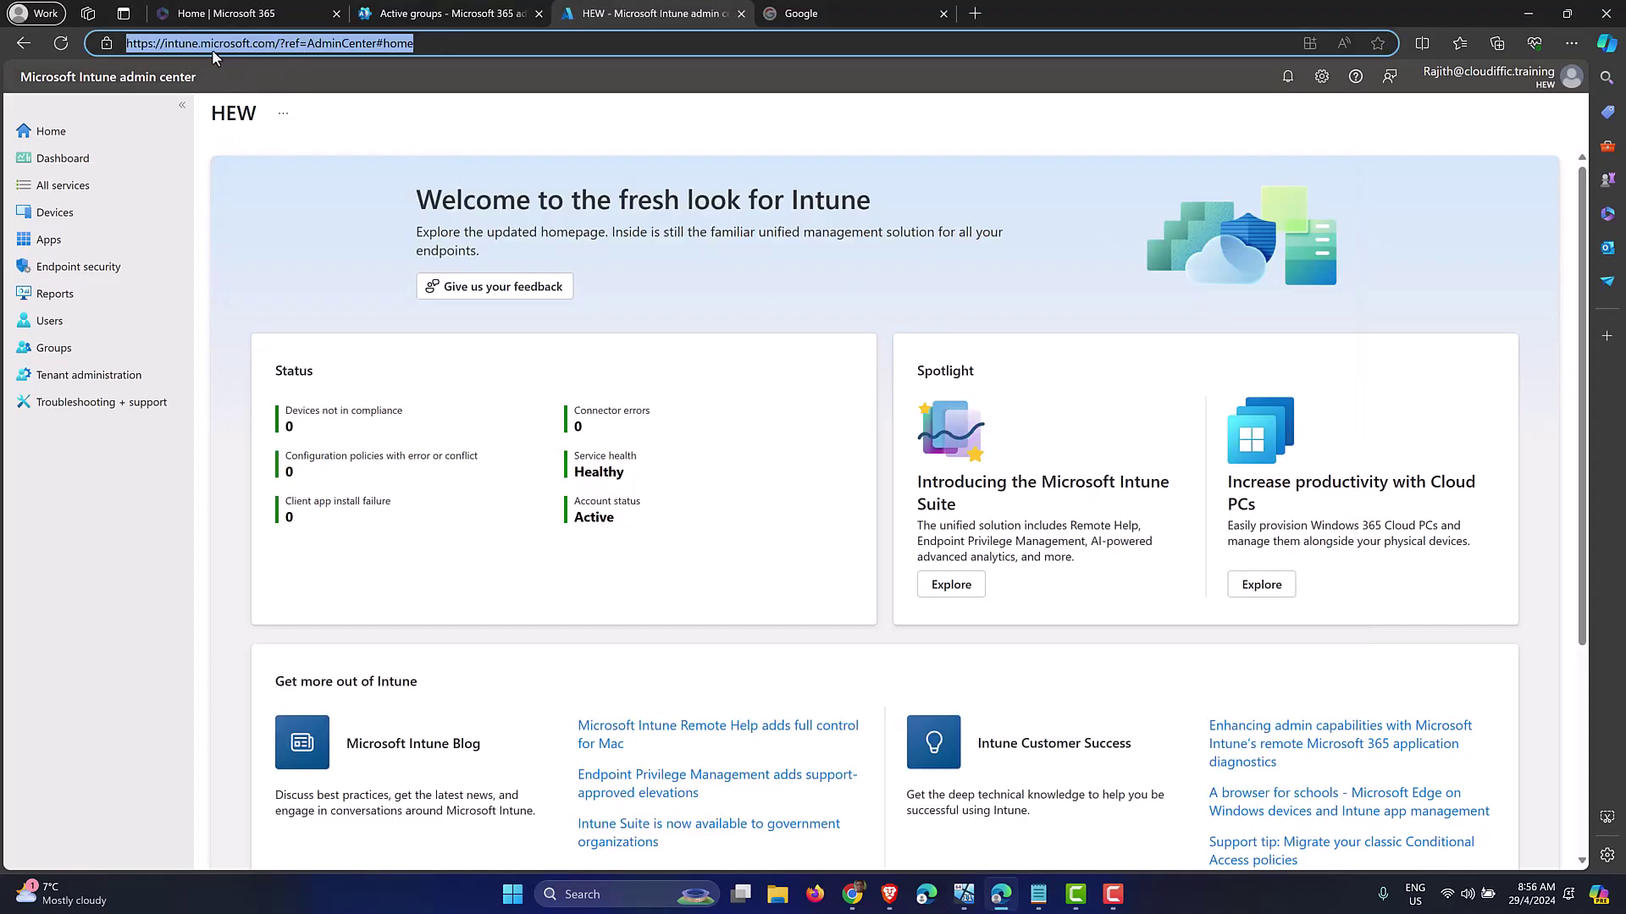
click(397, 126)
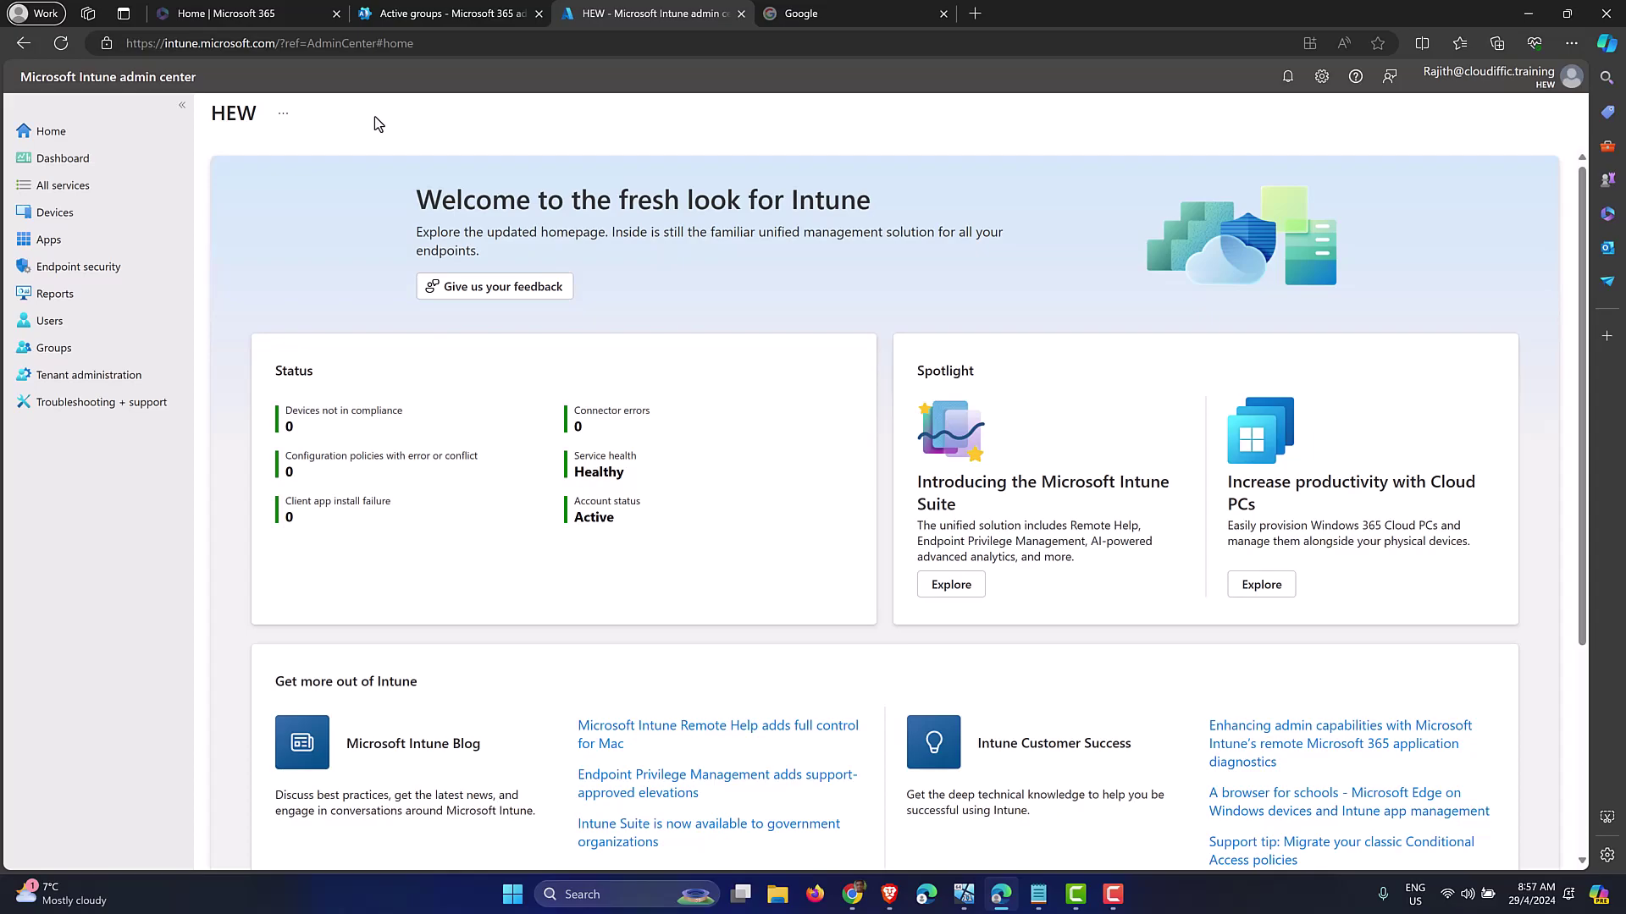
click(85, 215)
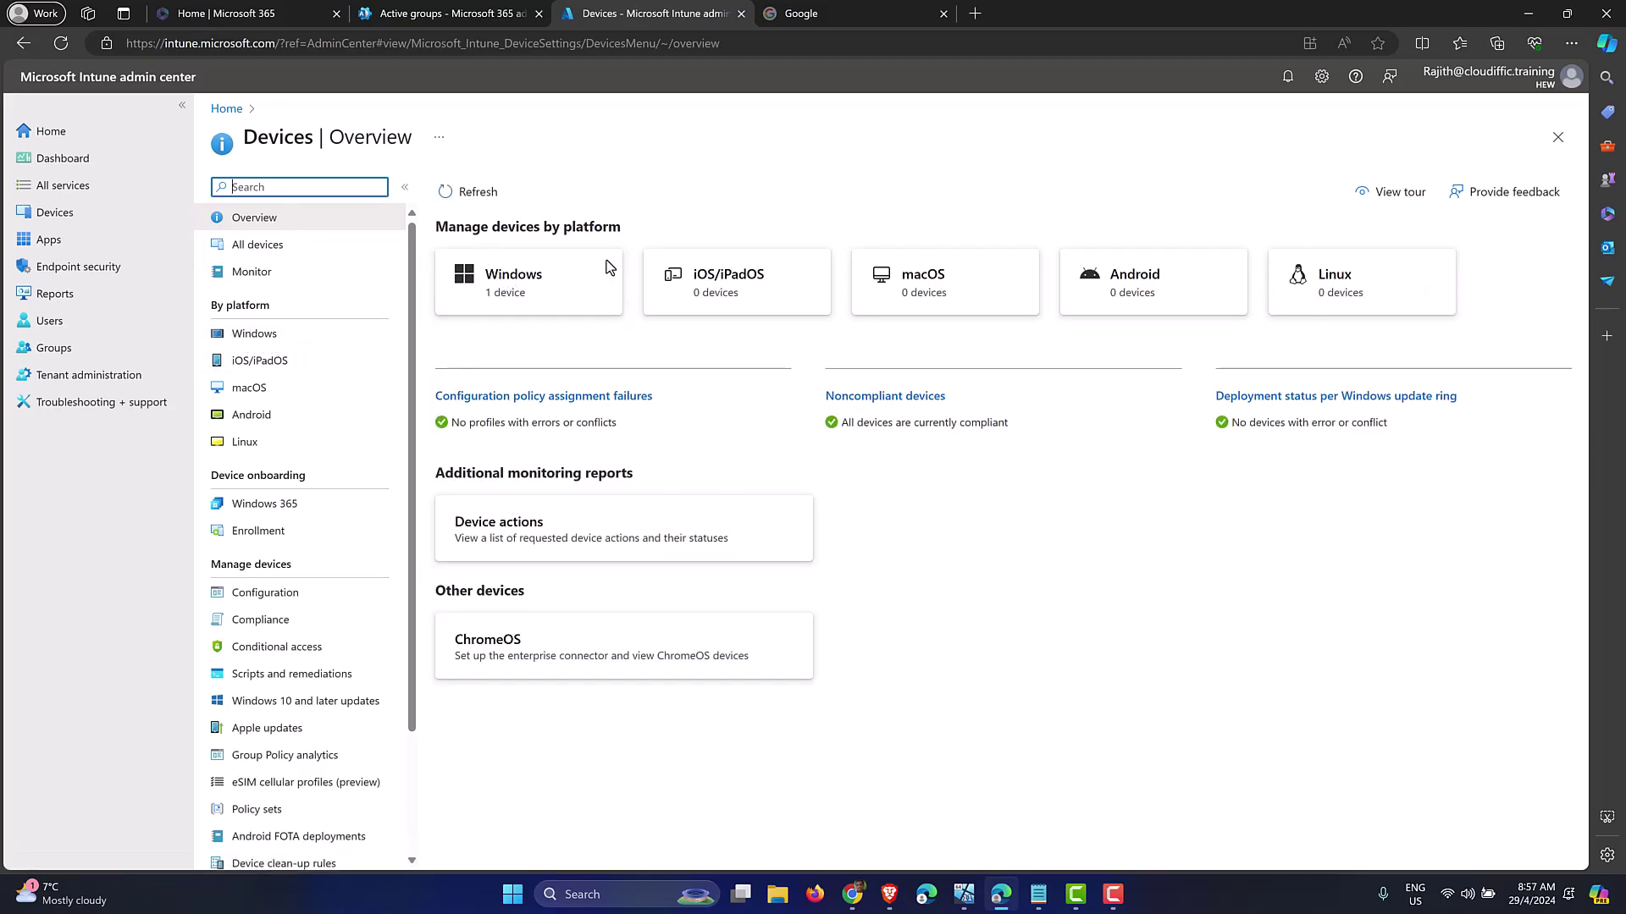
click(500, 290)
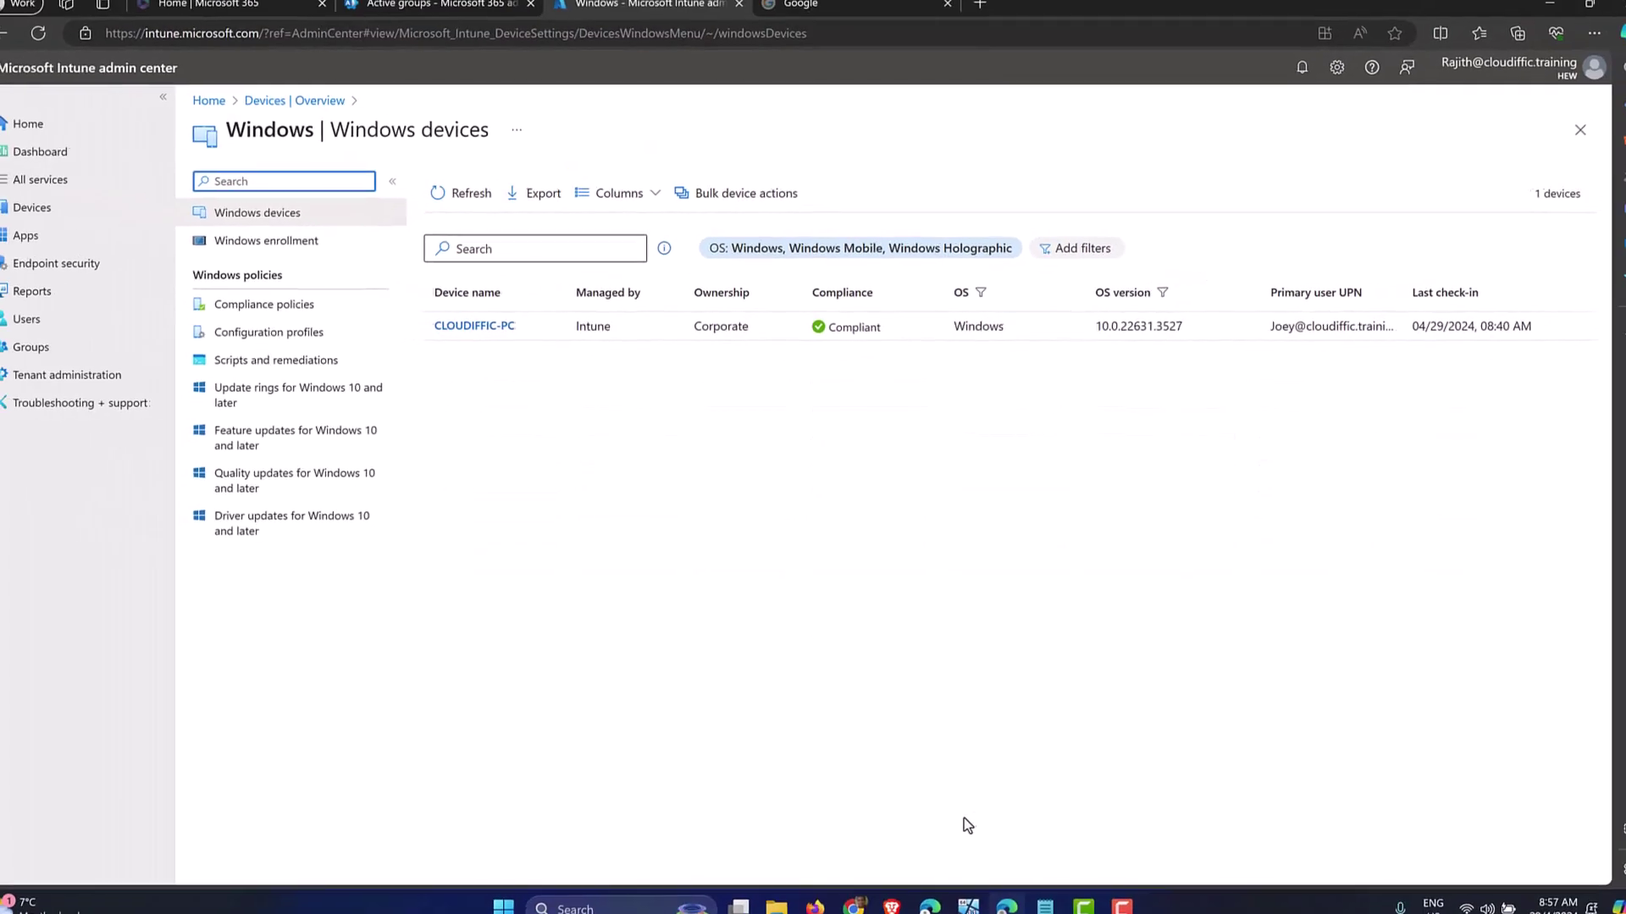
click(966, 893)
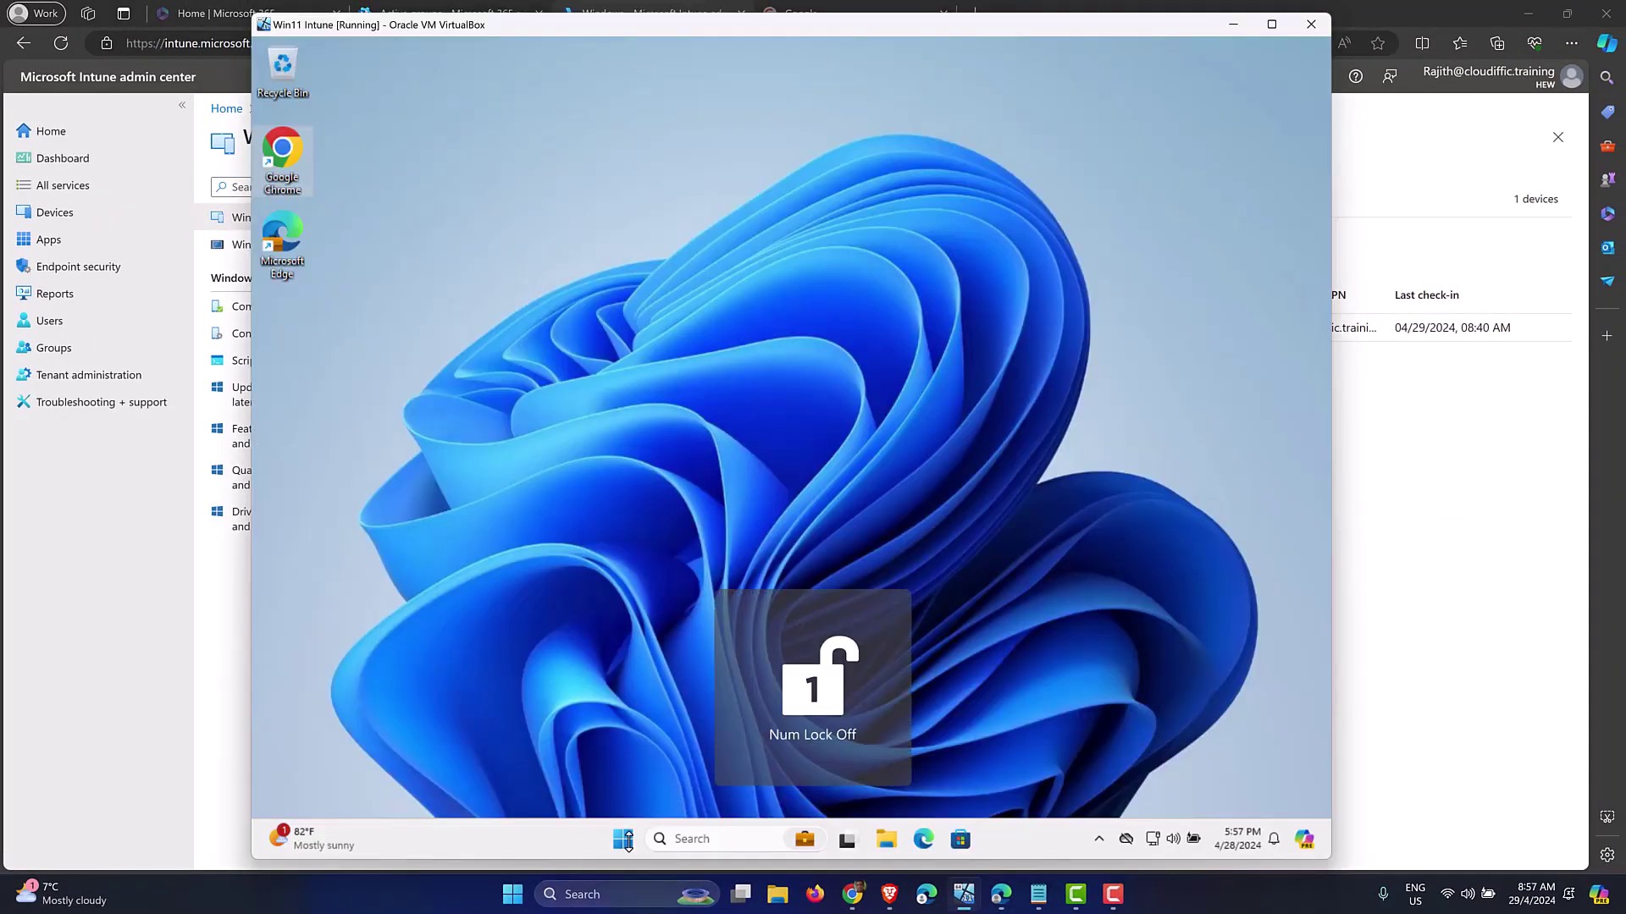
- Run hostname in a VM command prompt to confirm Cloudiffic-PC, then close it and minimize the VM
right_click(624, 846)
click(646, 736)
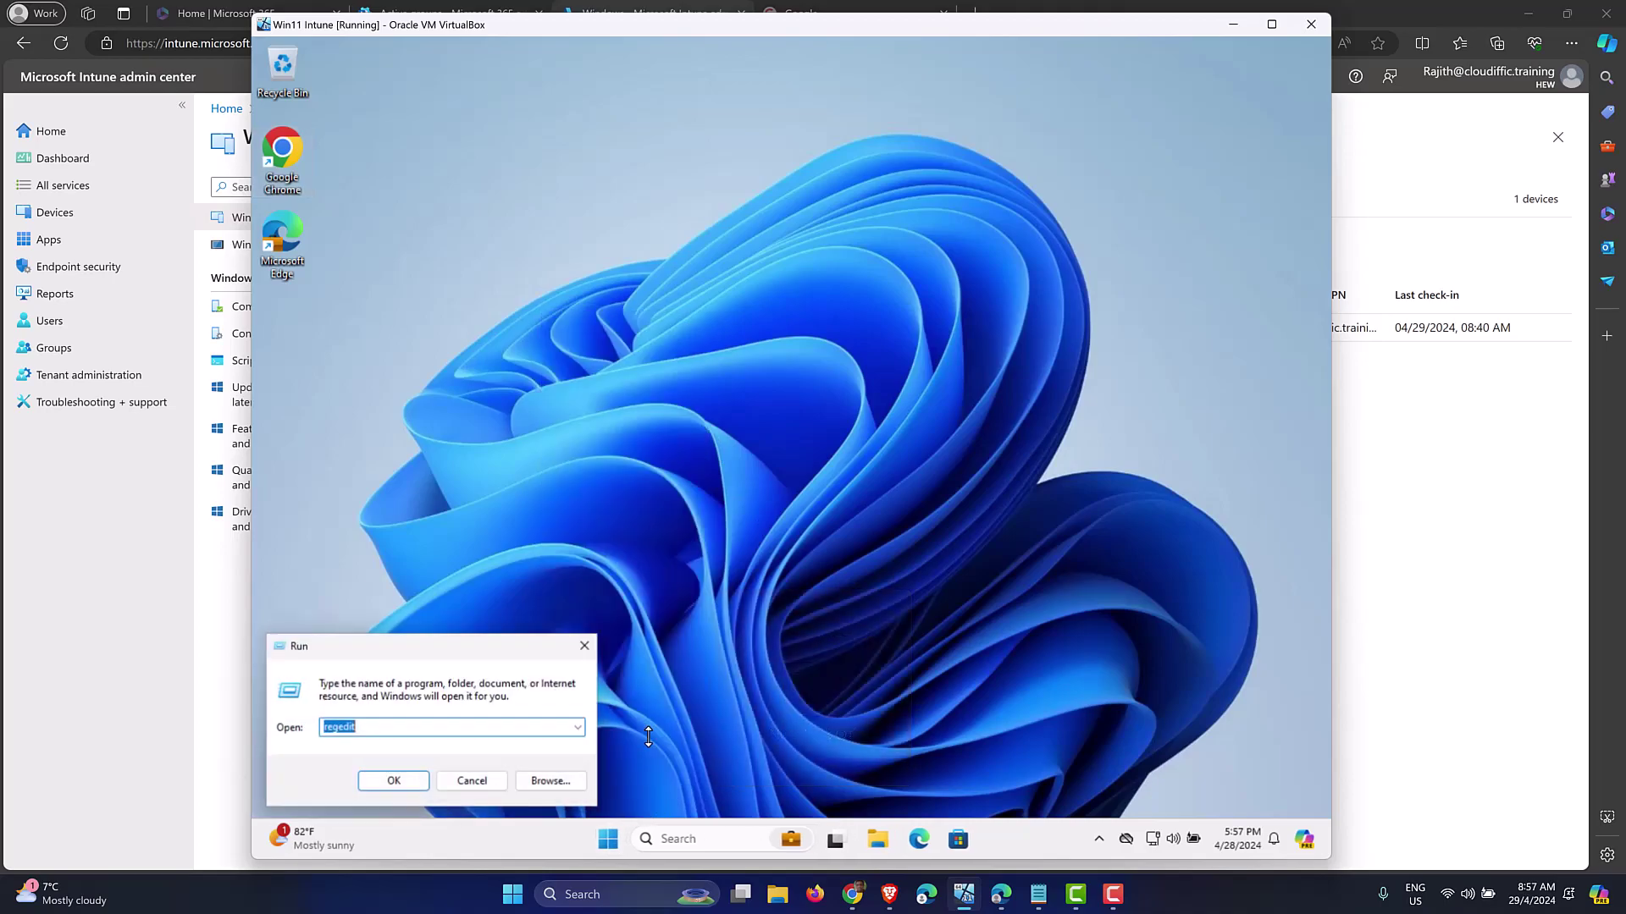
text(cmd)
key(Return)
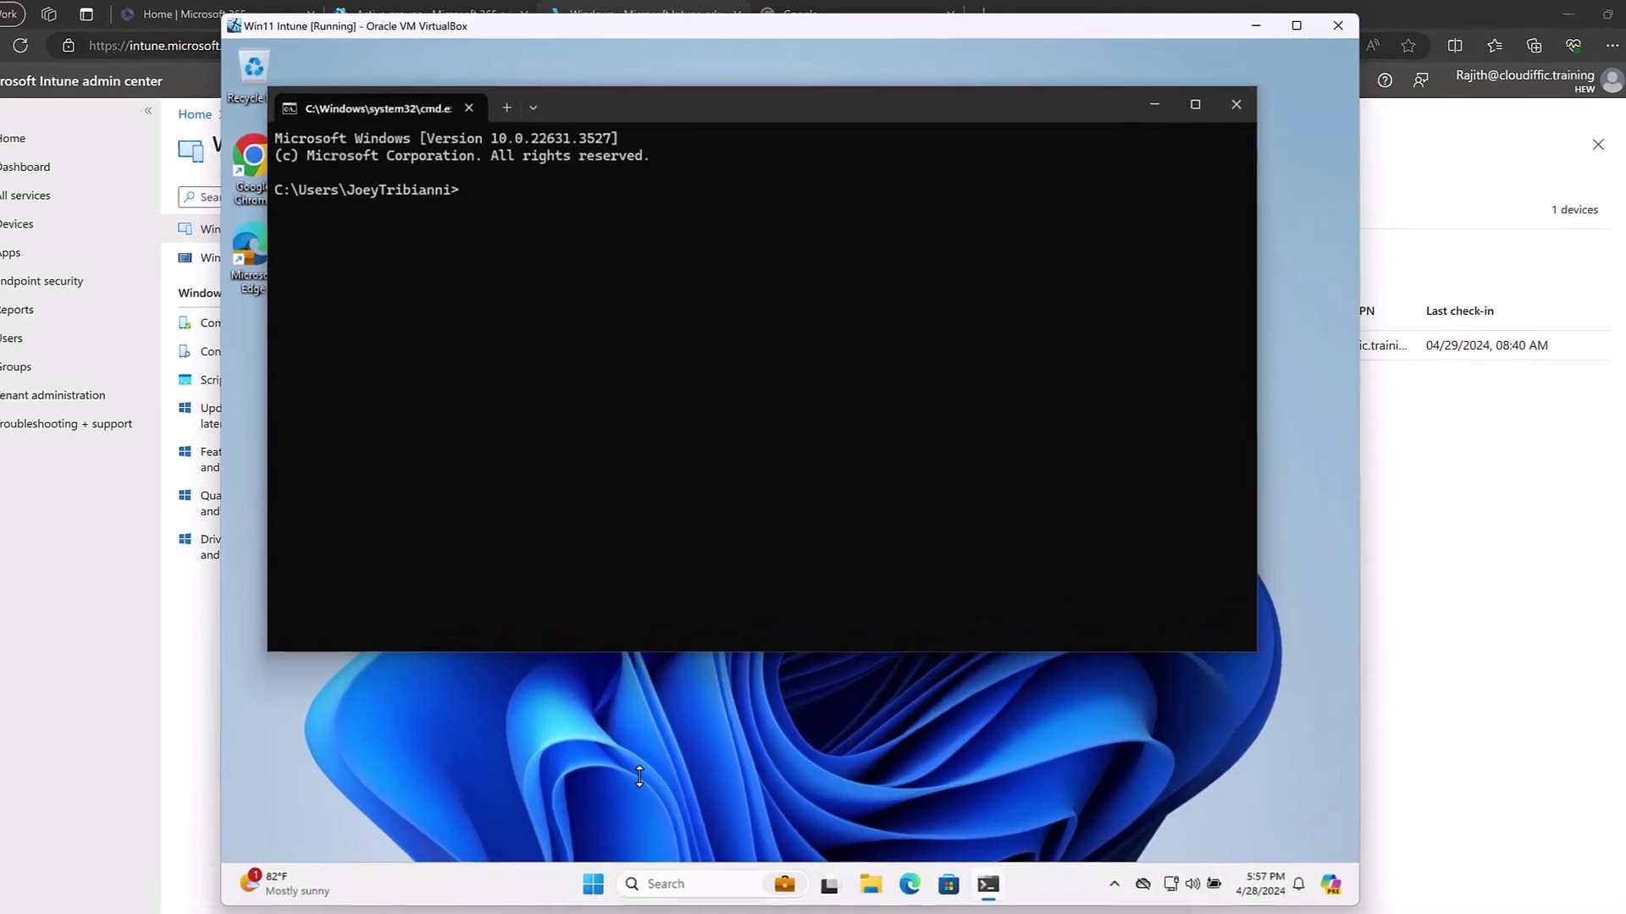
text(hostname)
key(Return)
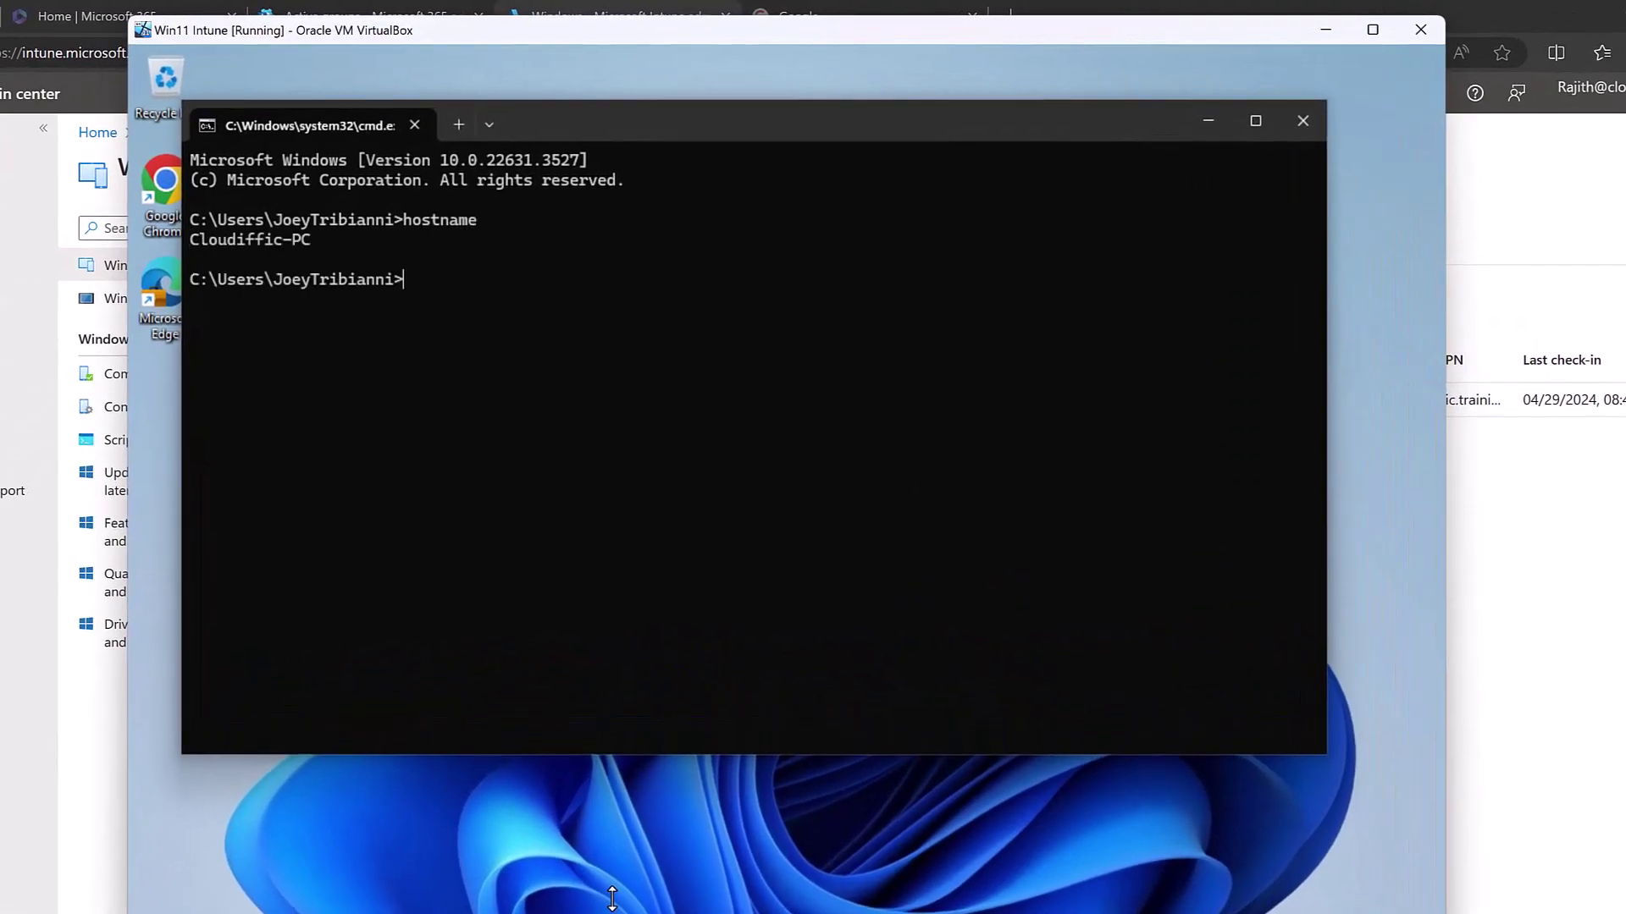
drag(196, 246, 335, 241)
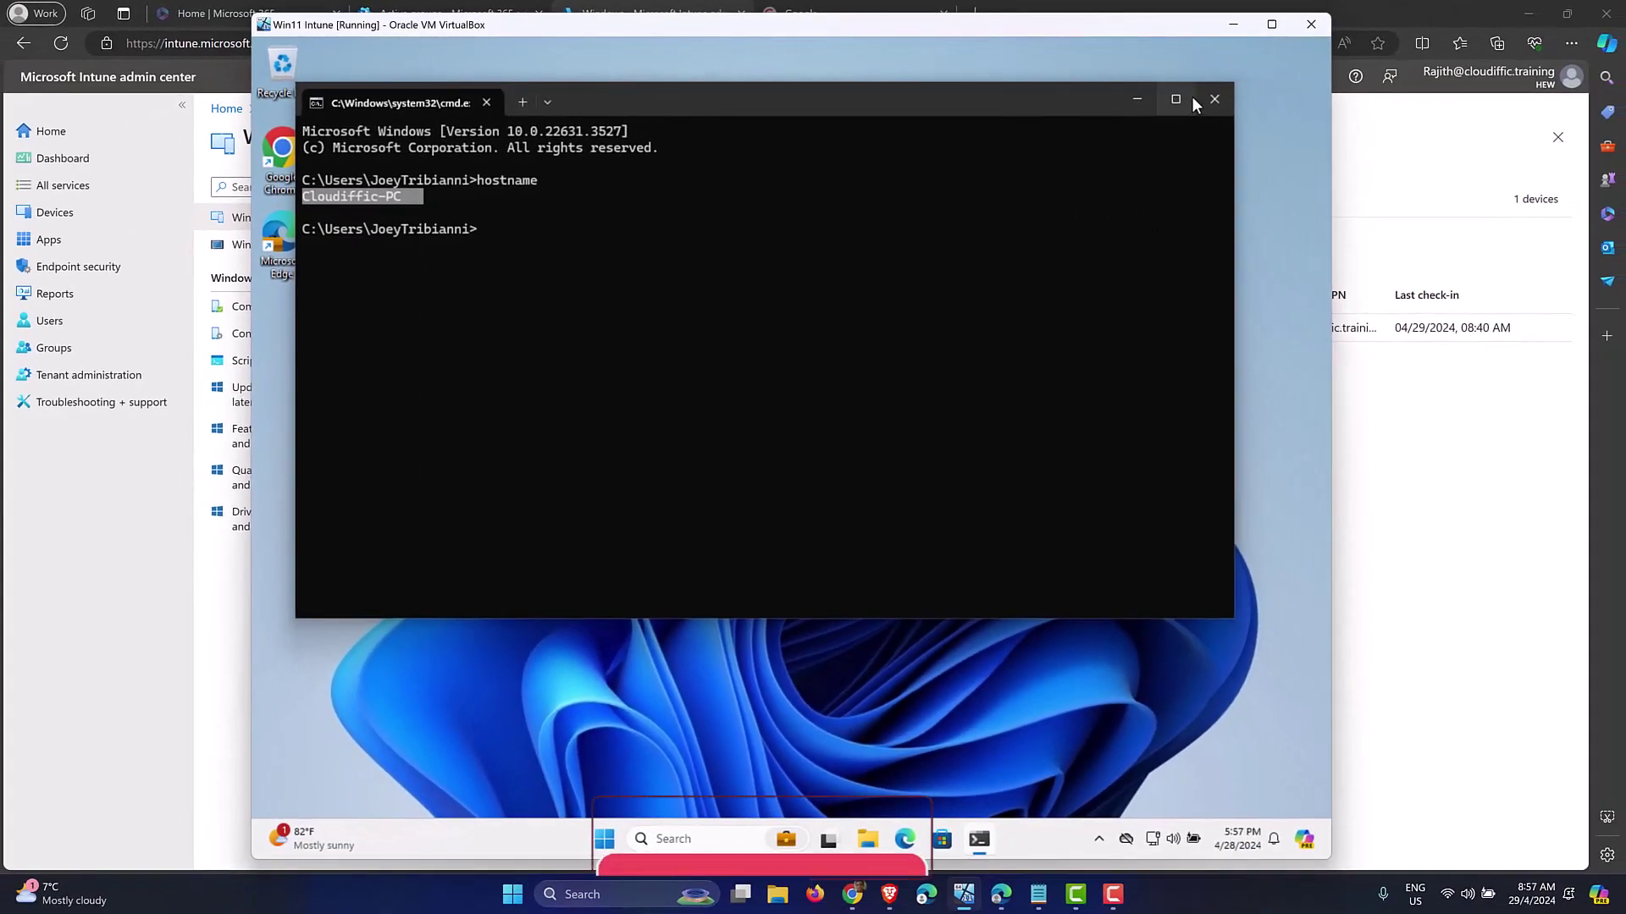
click(1214, 99)
click(1232, 23)
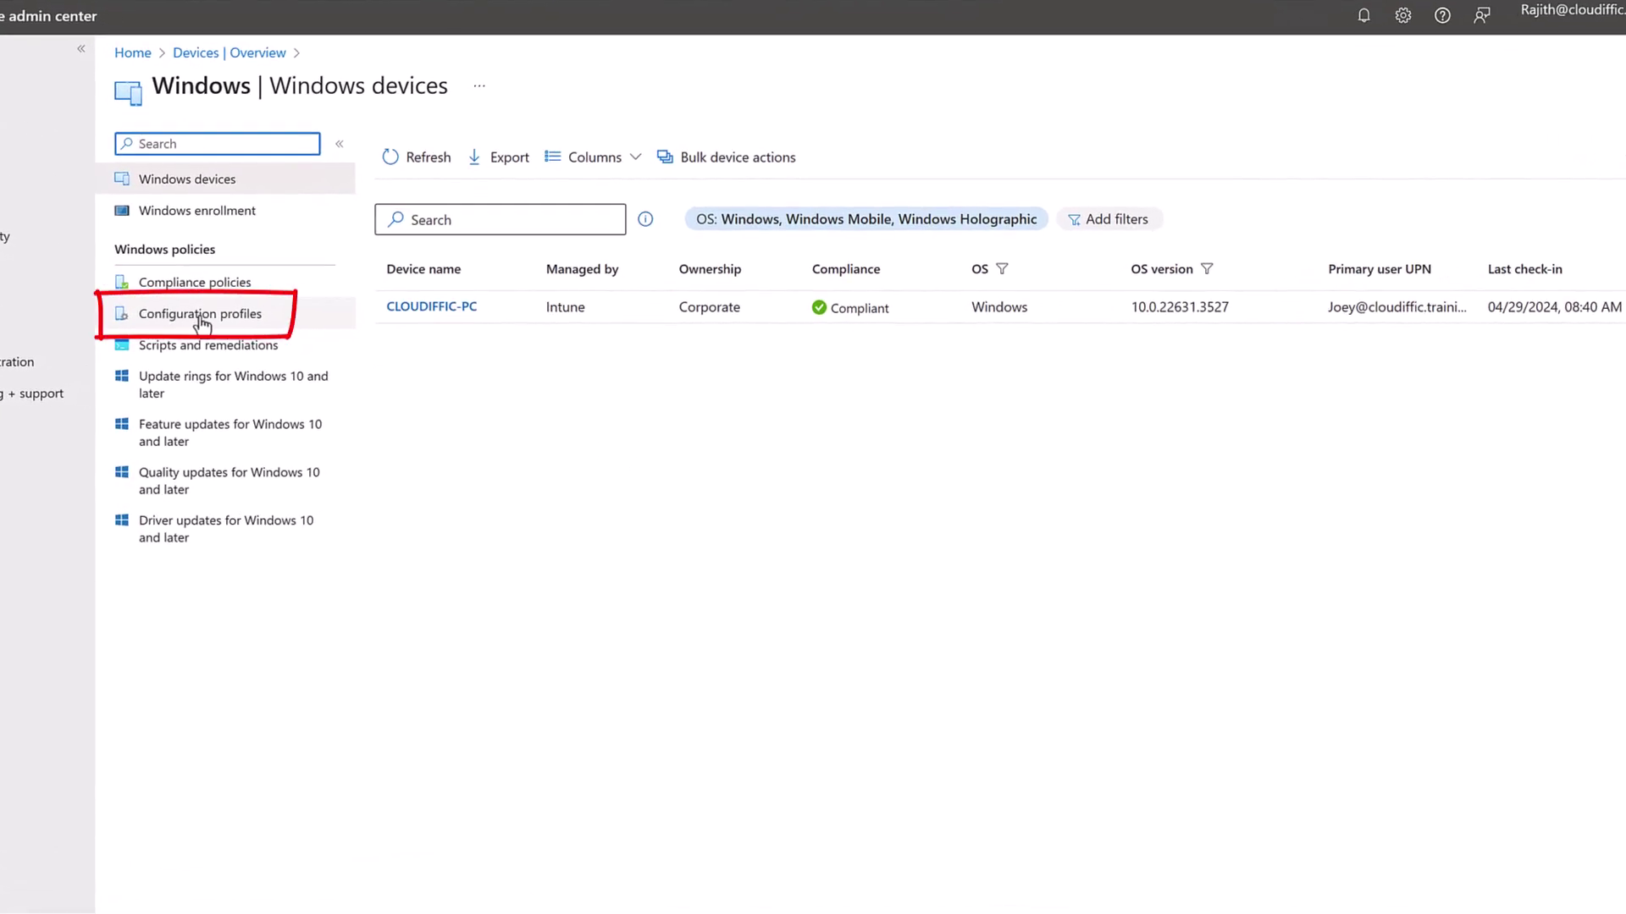
- From Windows Configuration profiles, create a new policy for Windows 10 and later using Settings catalog
click(214, 322)
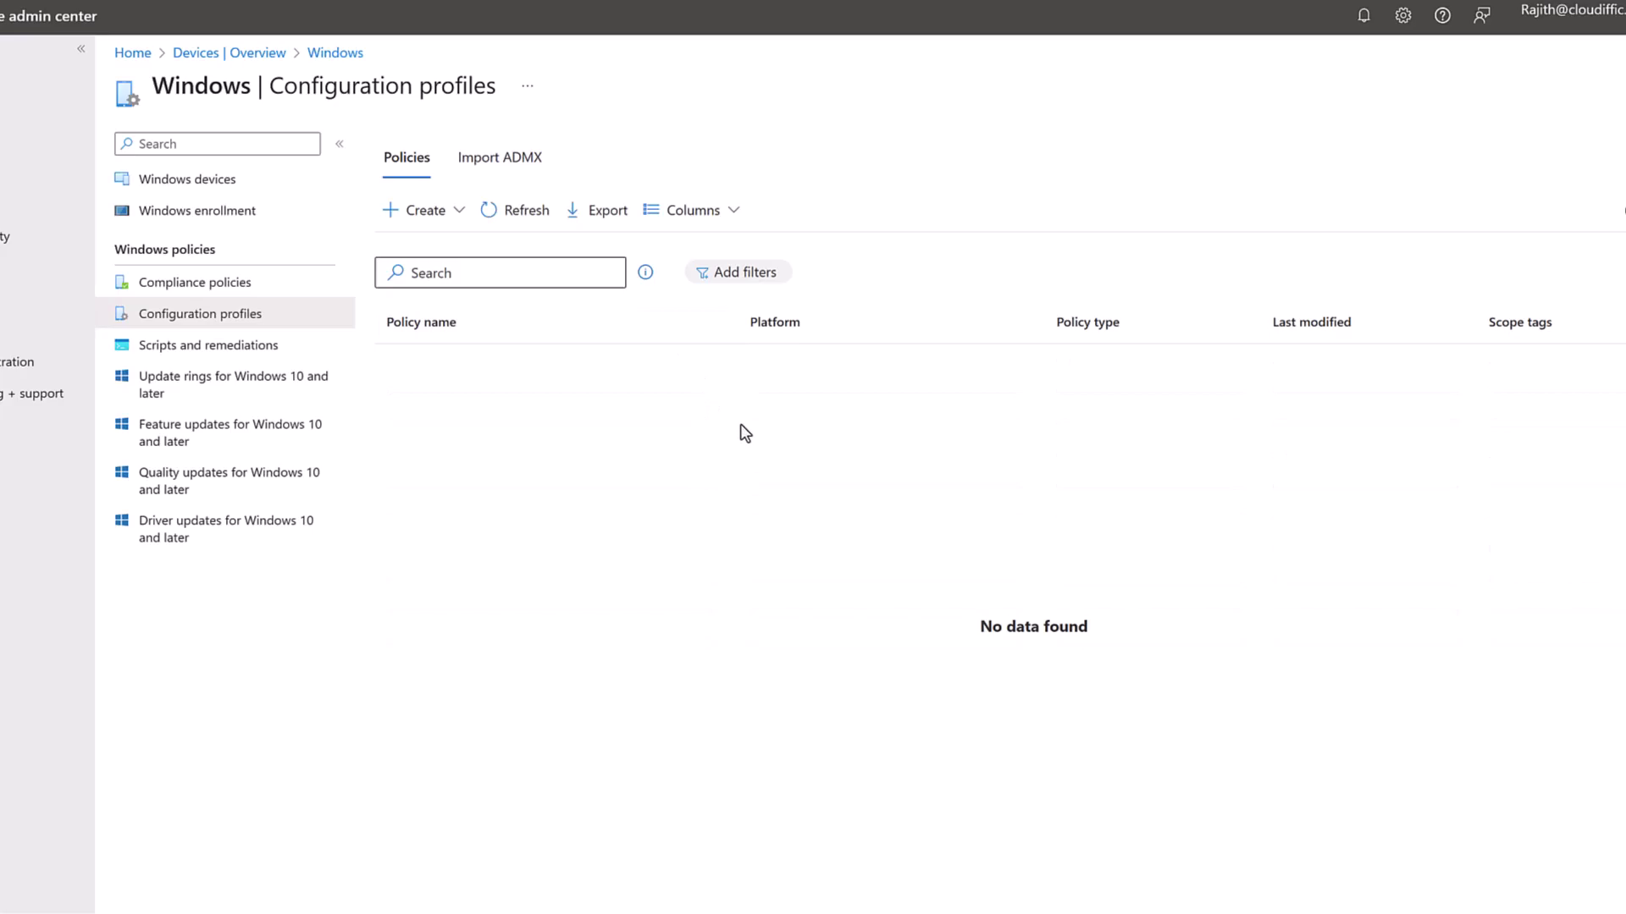
click(459, 218)
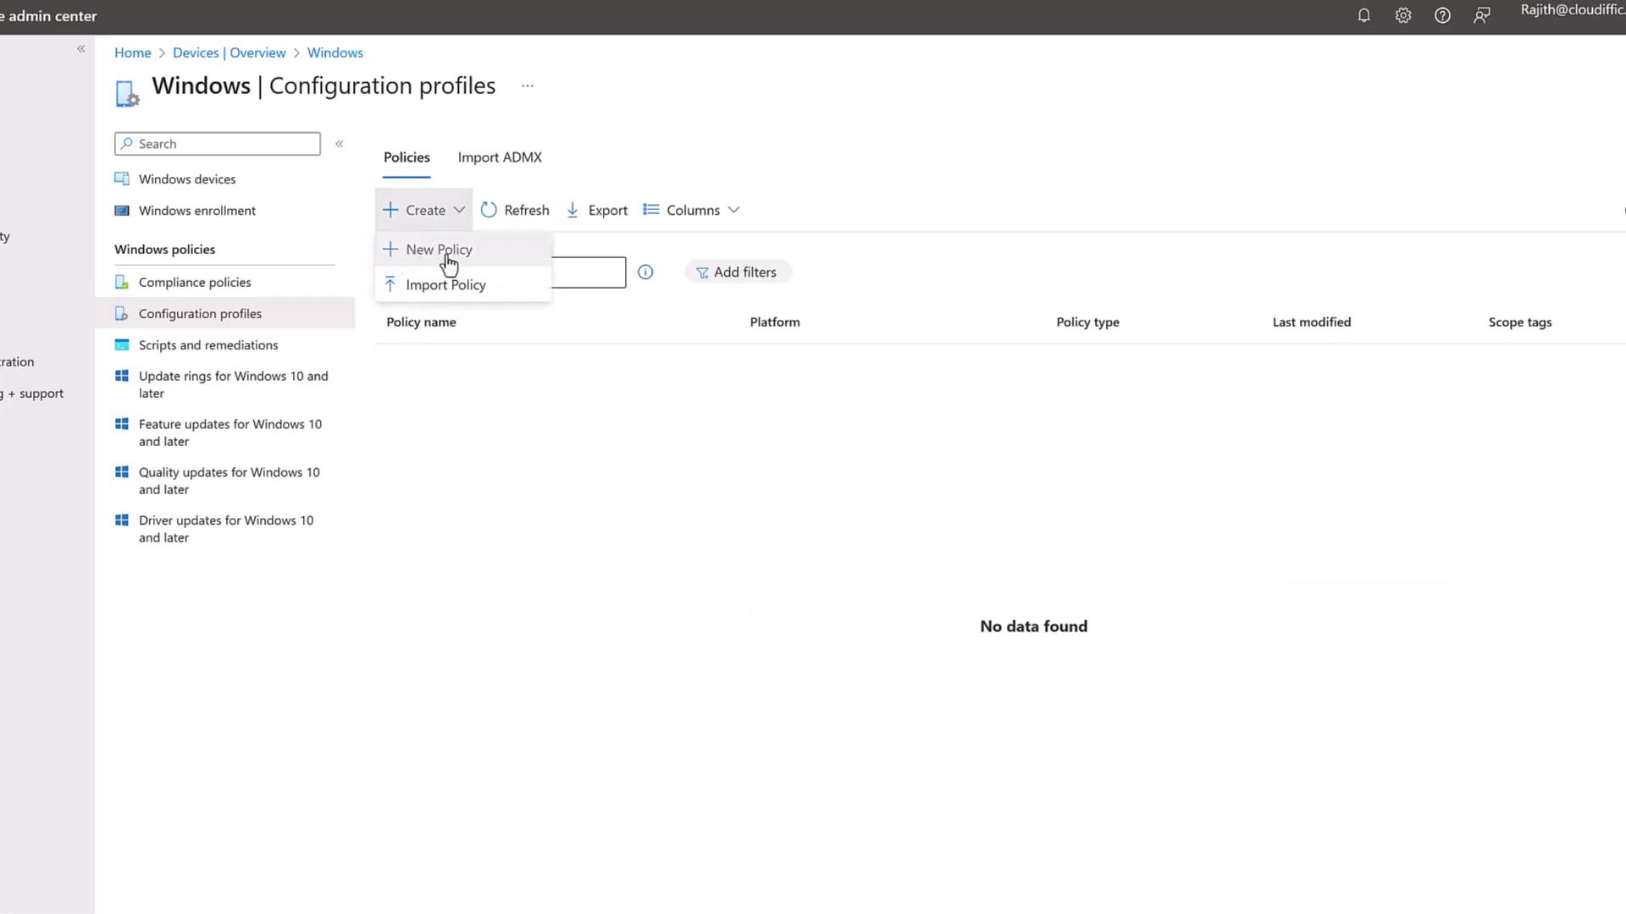
click(453, 254)
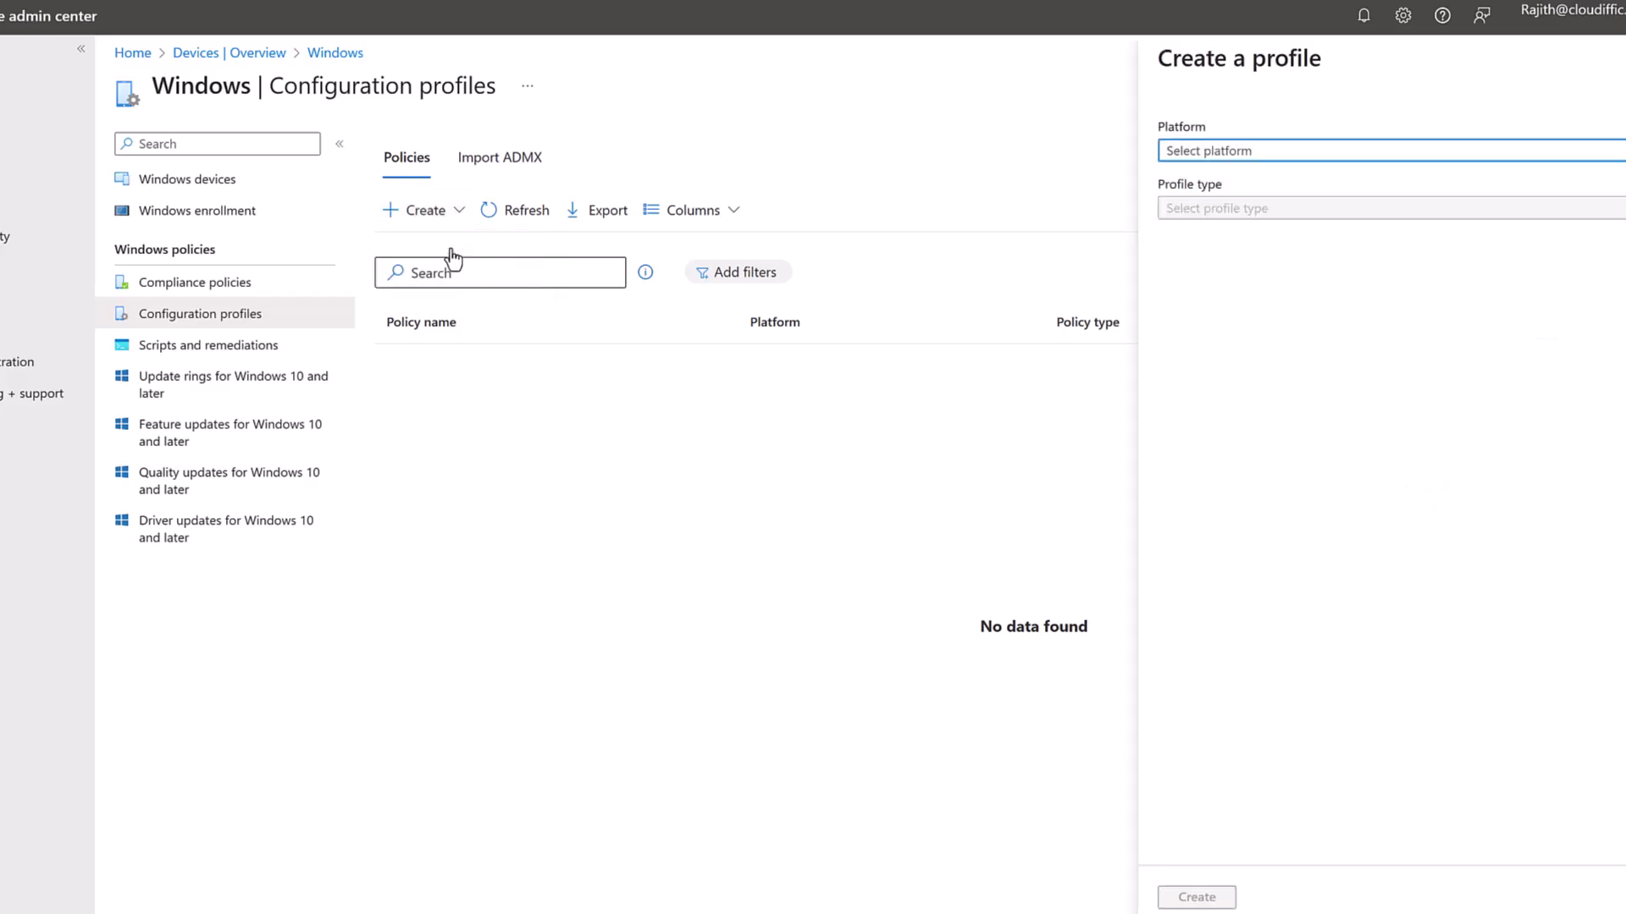
click(1241, 157)
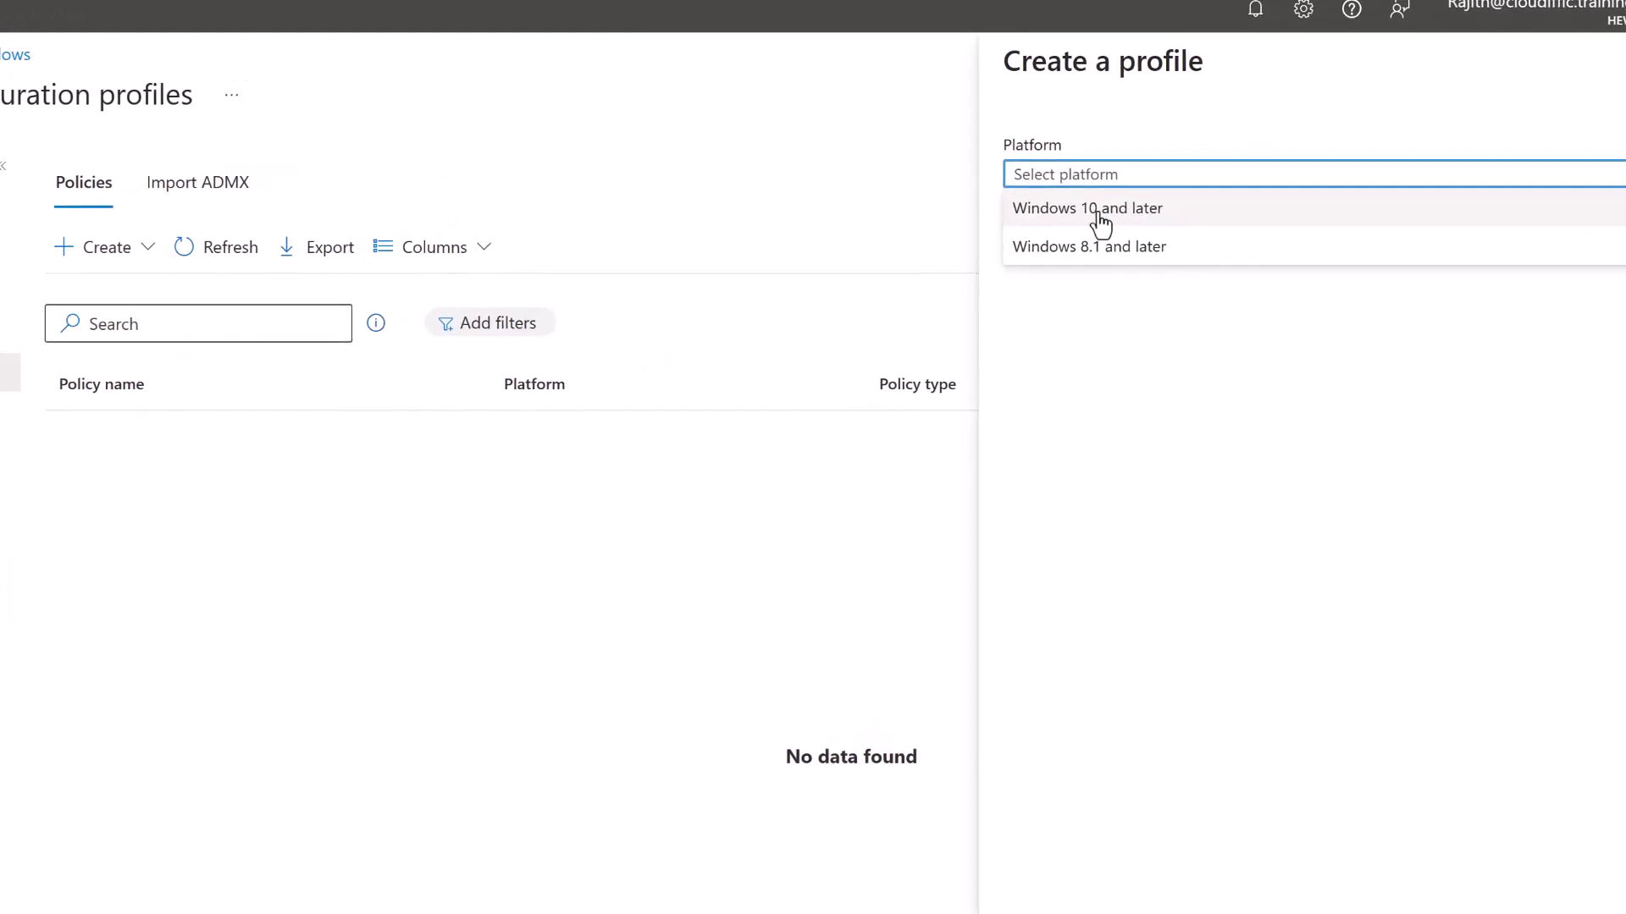
click(1098, 214)
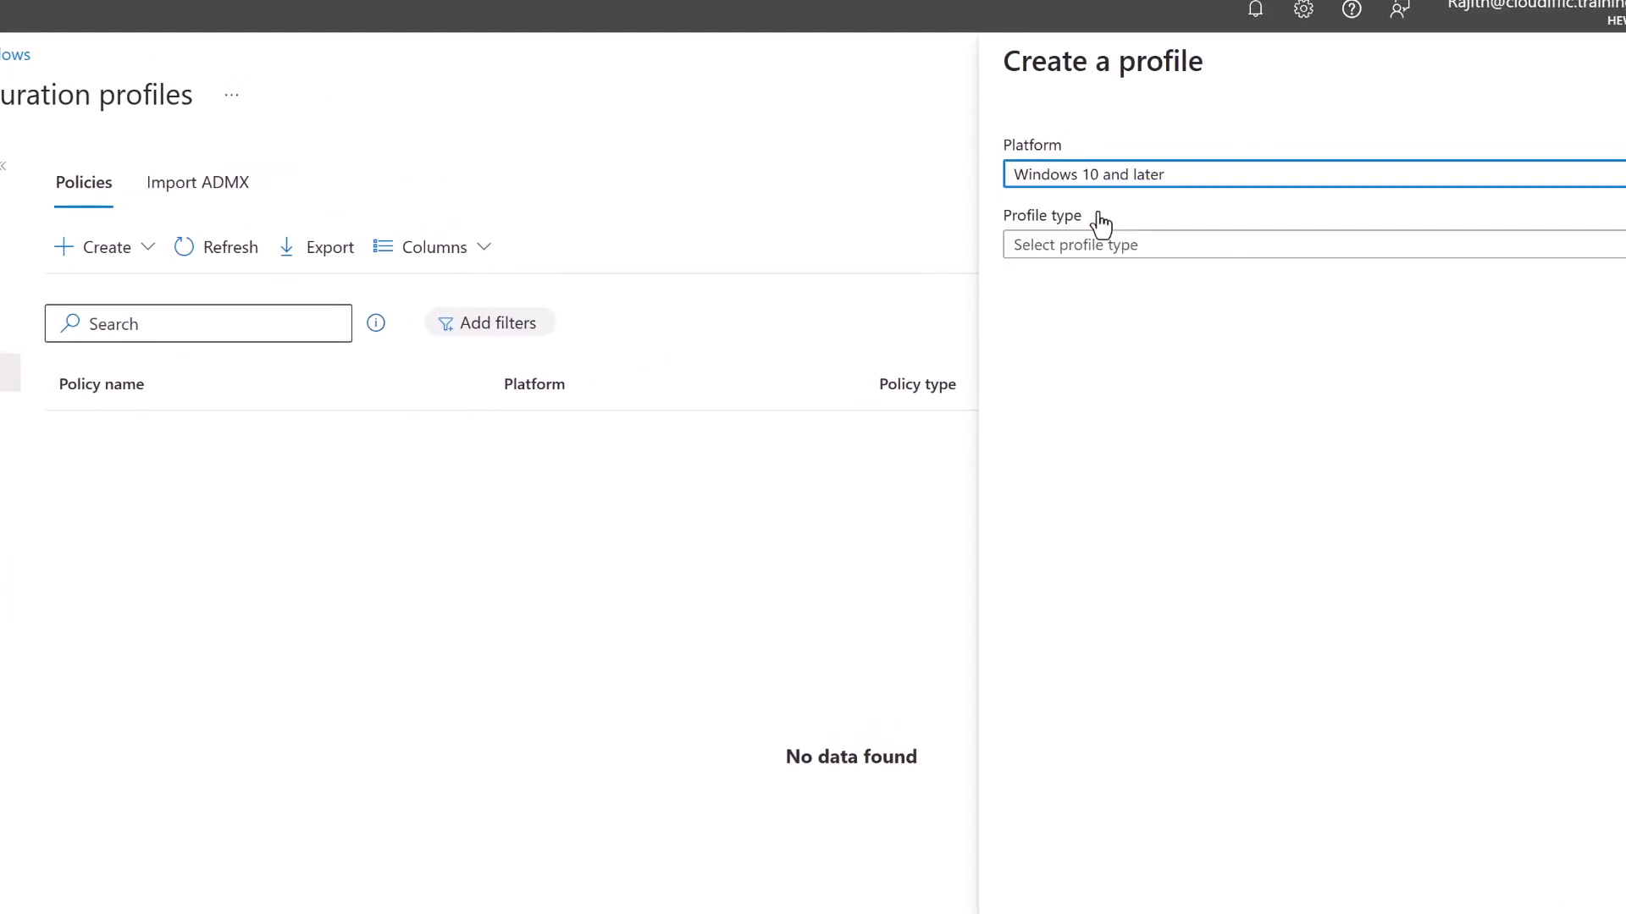
click(1178, 246)
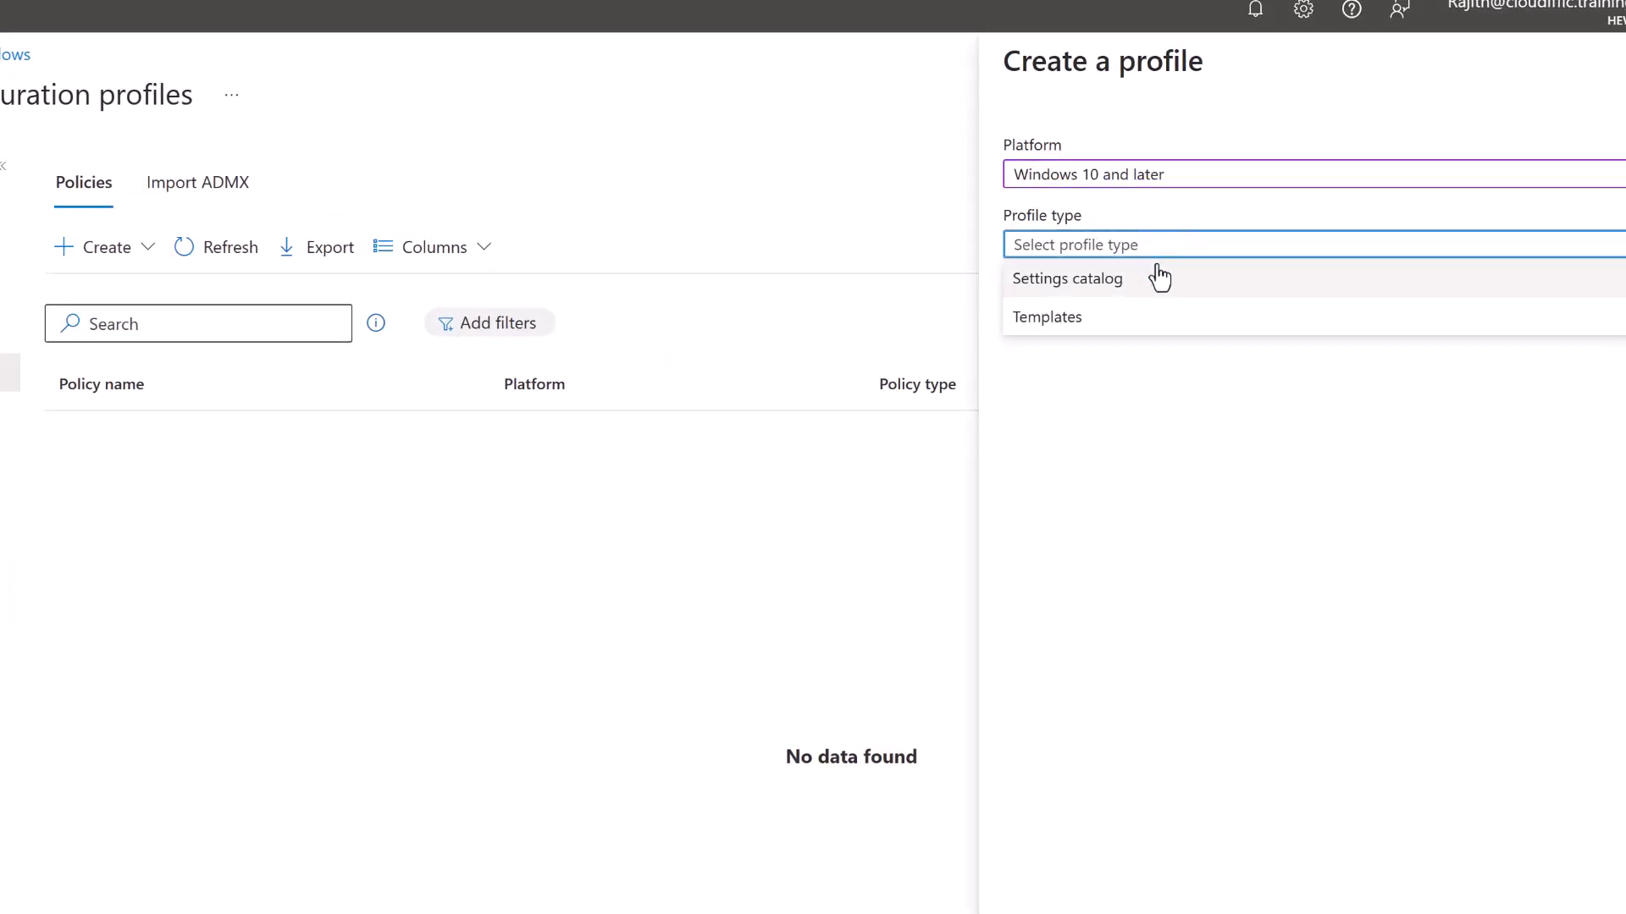
click(1097, 292)
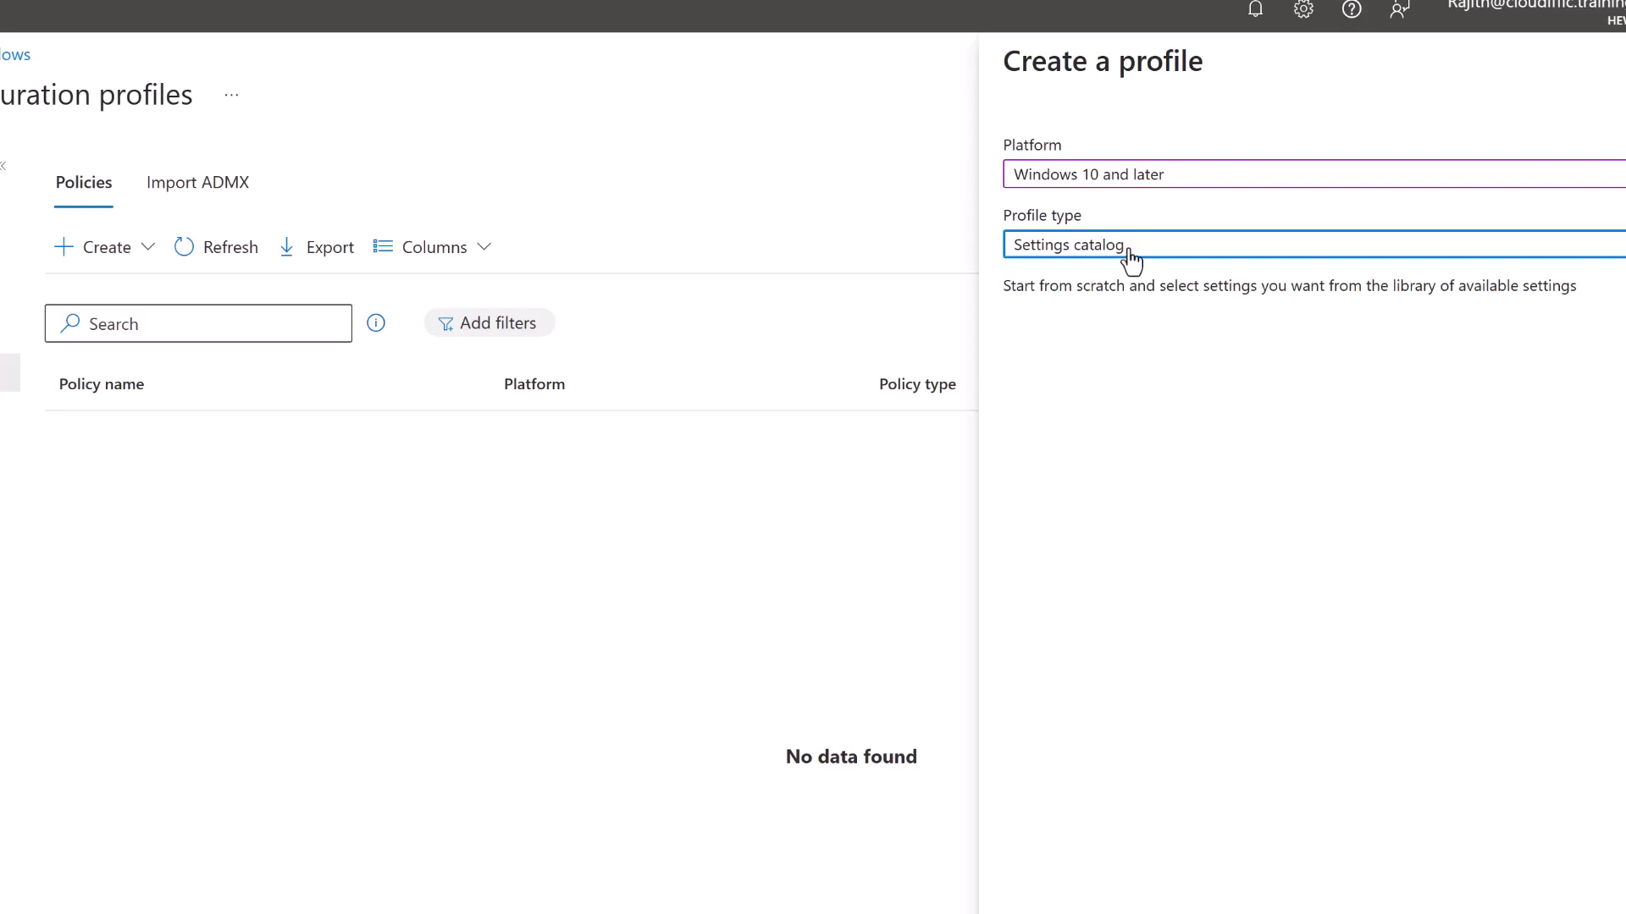
click(1129, 254)
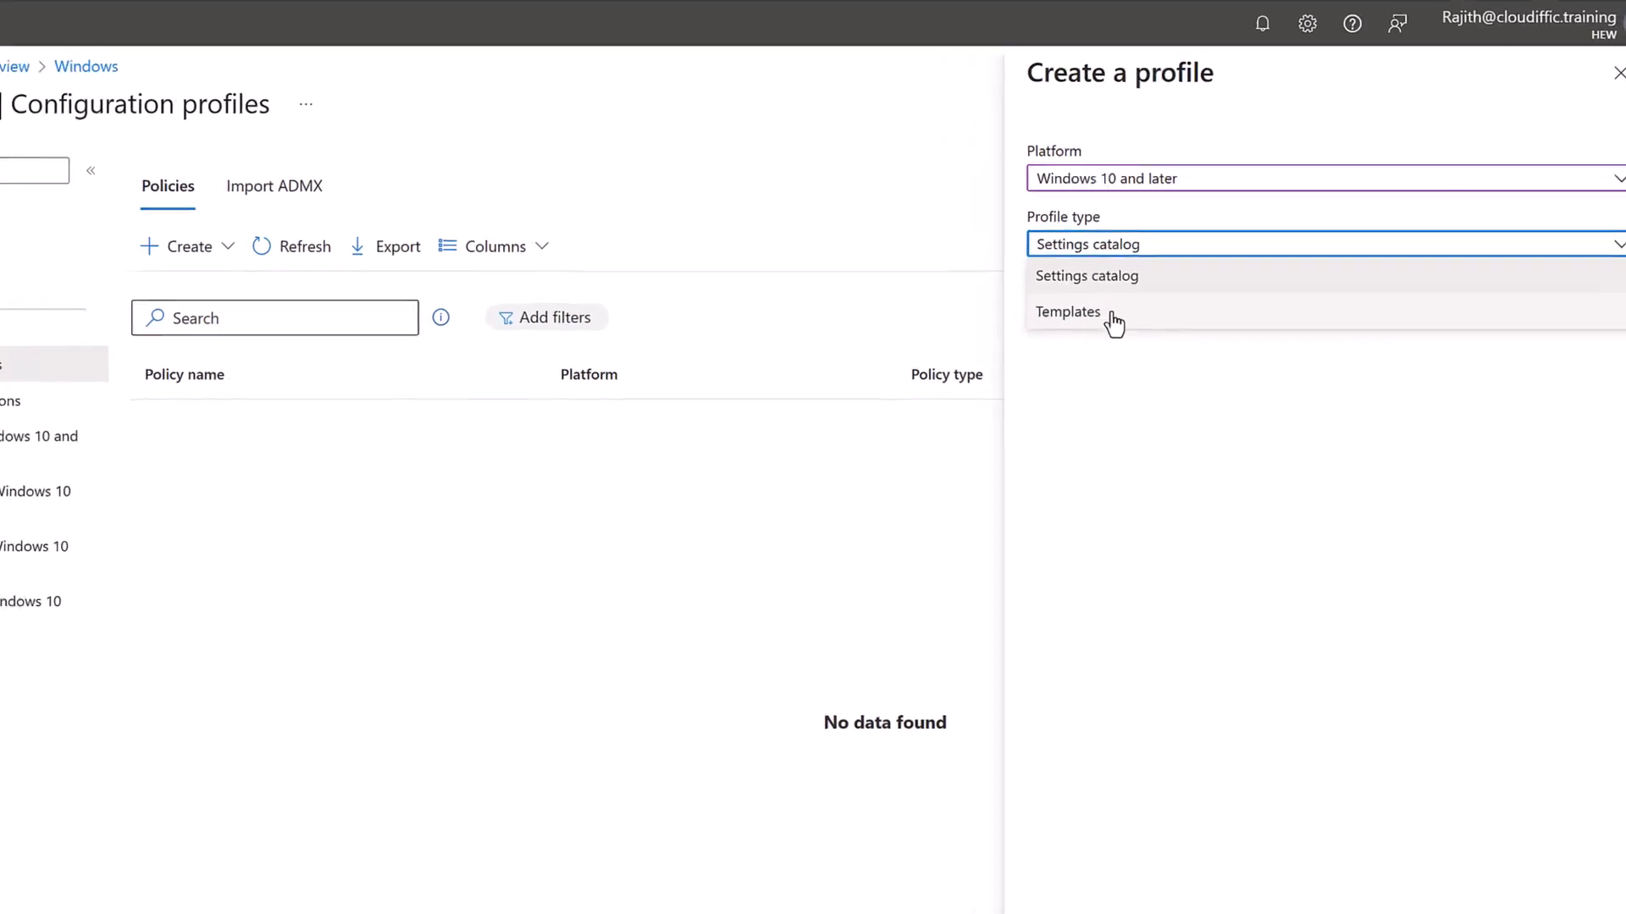
click(1092, 275)
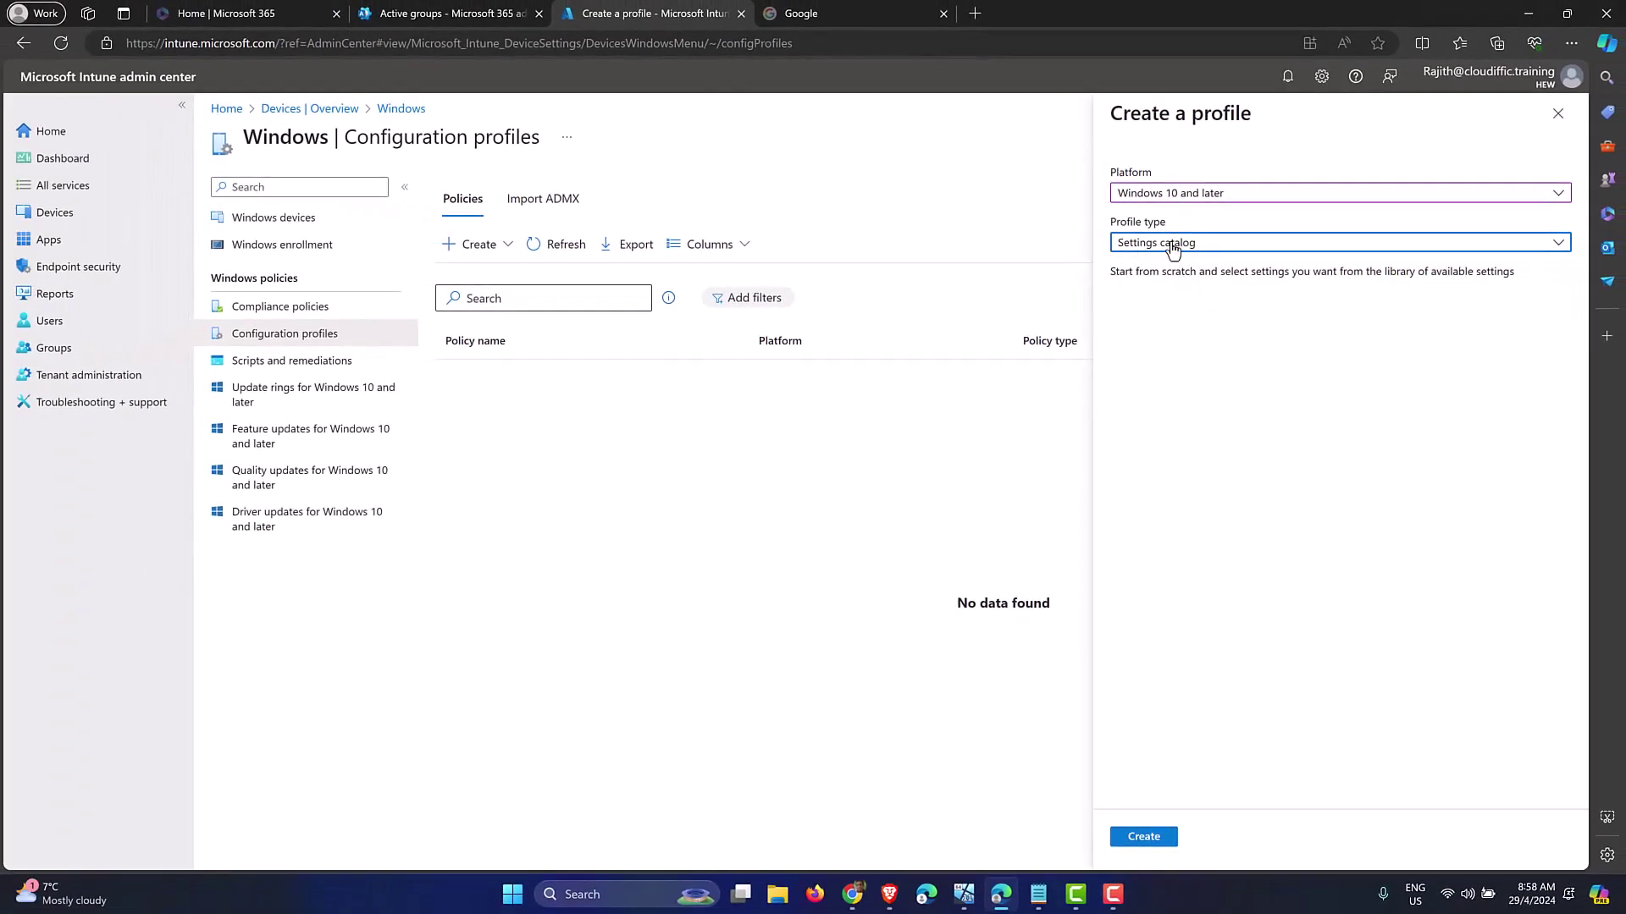
- Set both the profile name and description to 'Block access to Windows Registry' and go to Next
click(1153, 843)
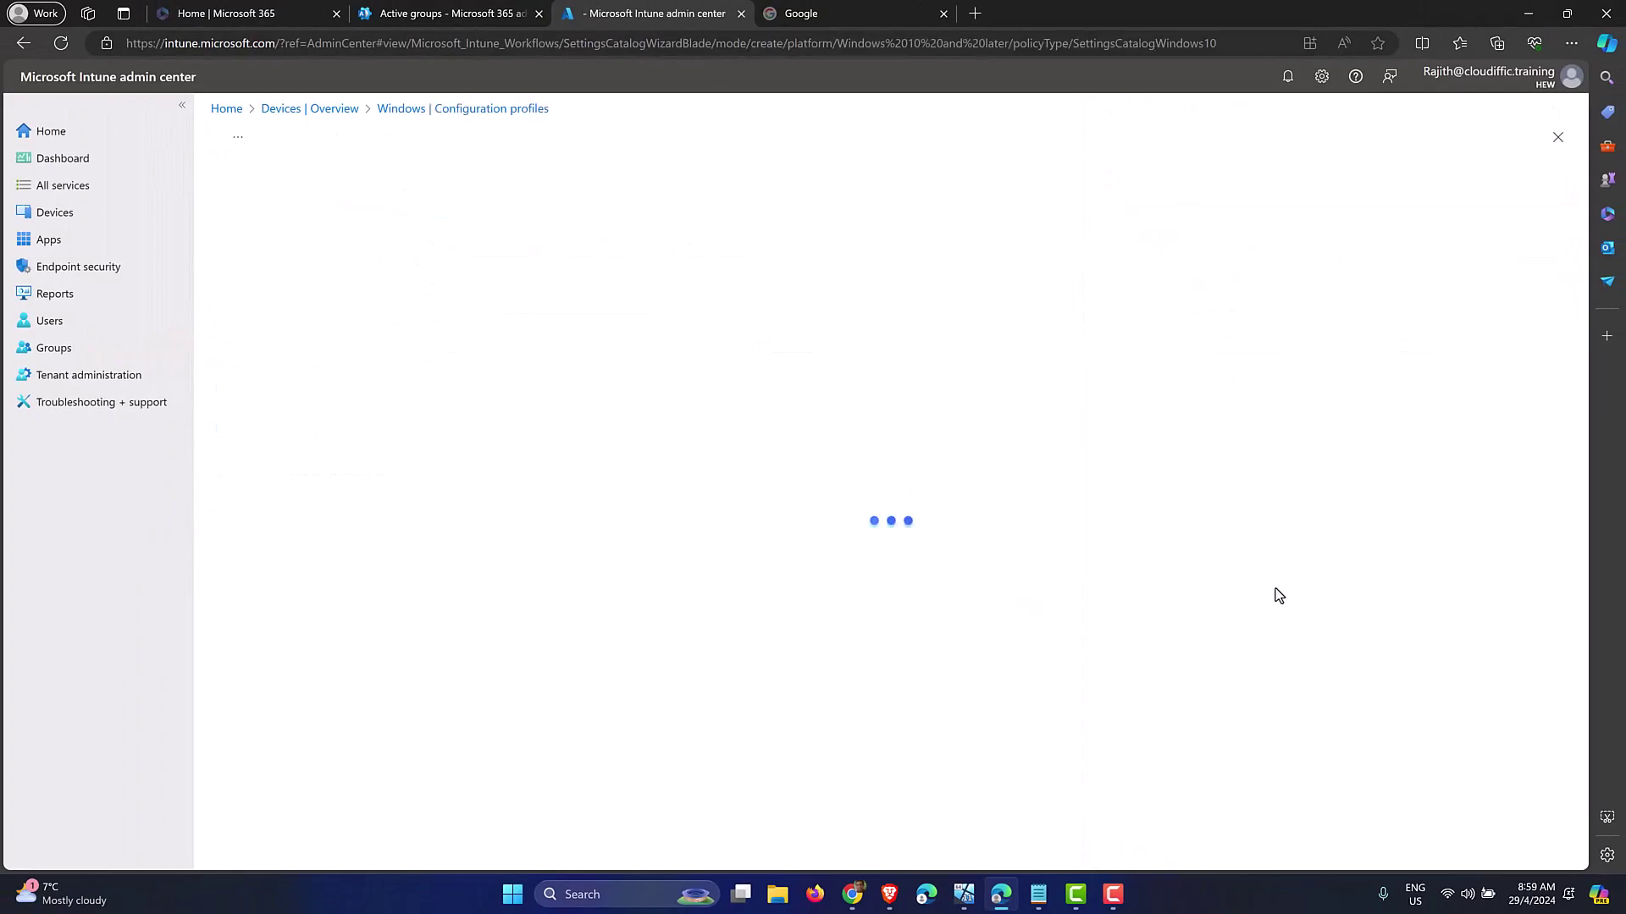
click(681, 237)
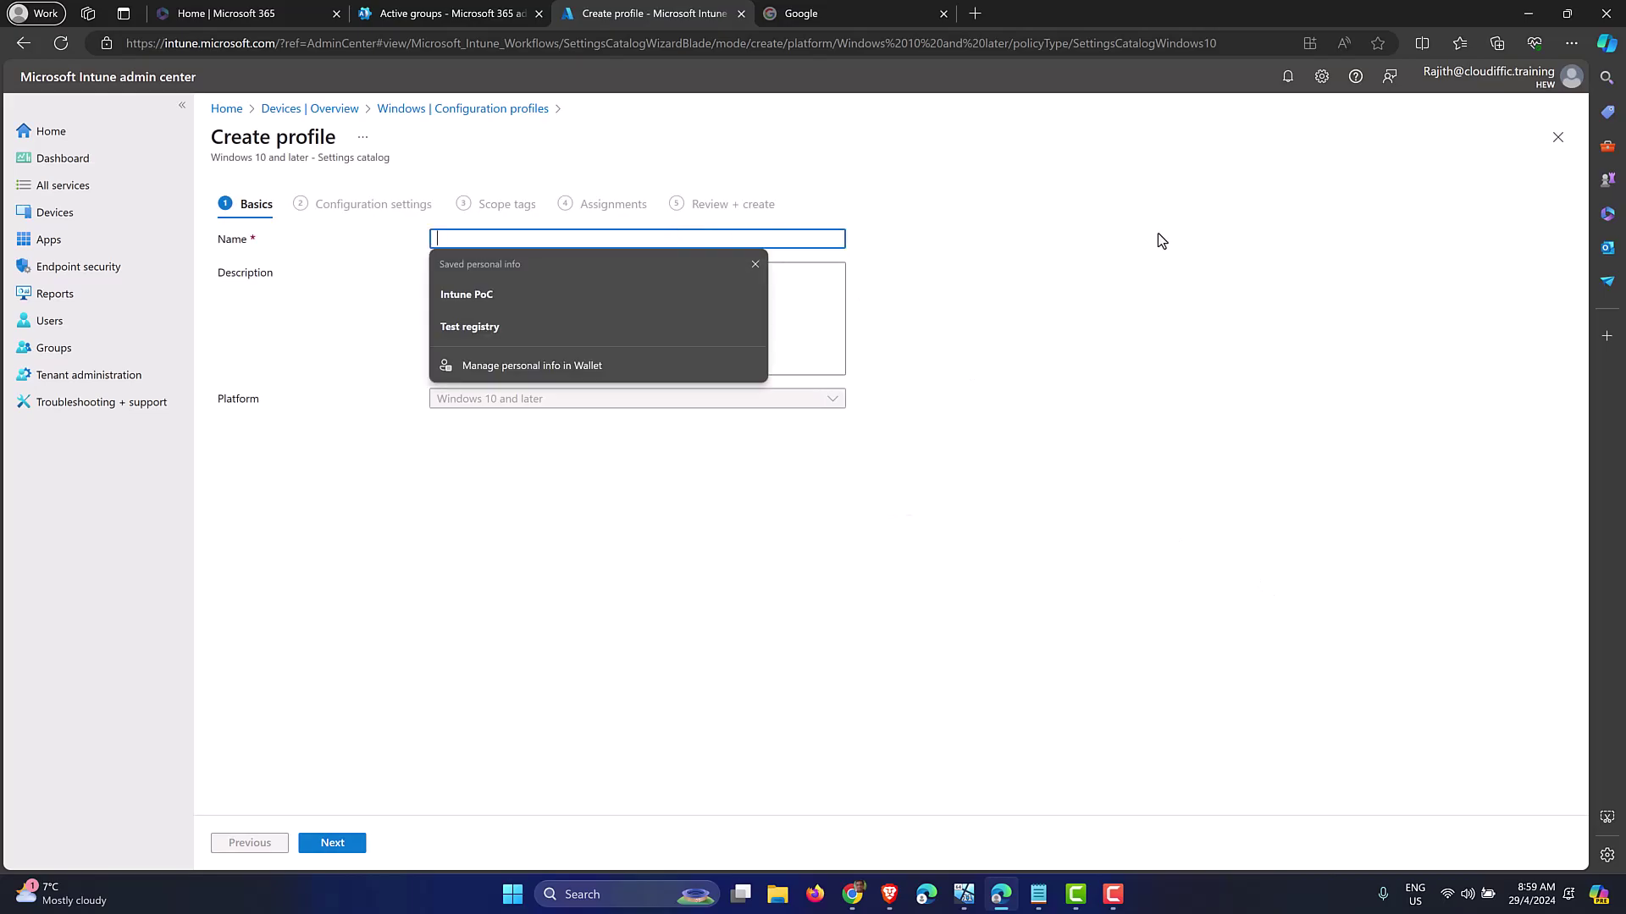
text(W)
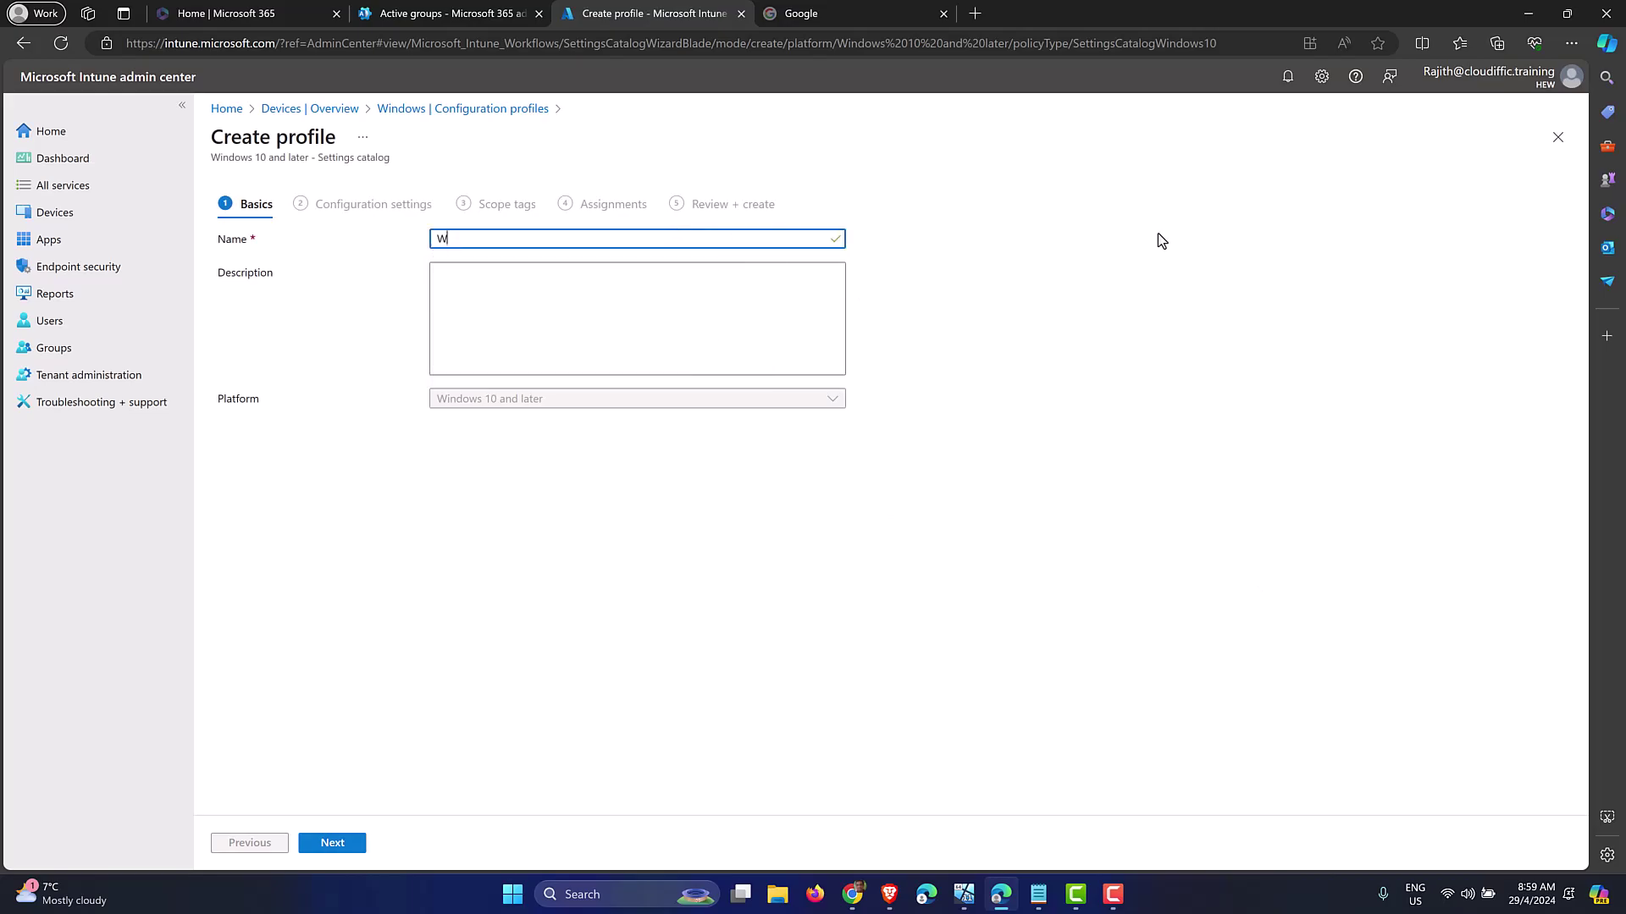
key(BackSpace)
text(Block a)
text(ccess to)
text( Windows Registry)
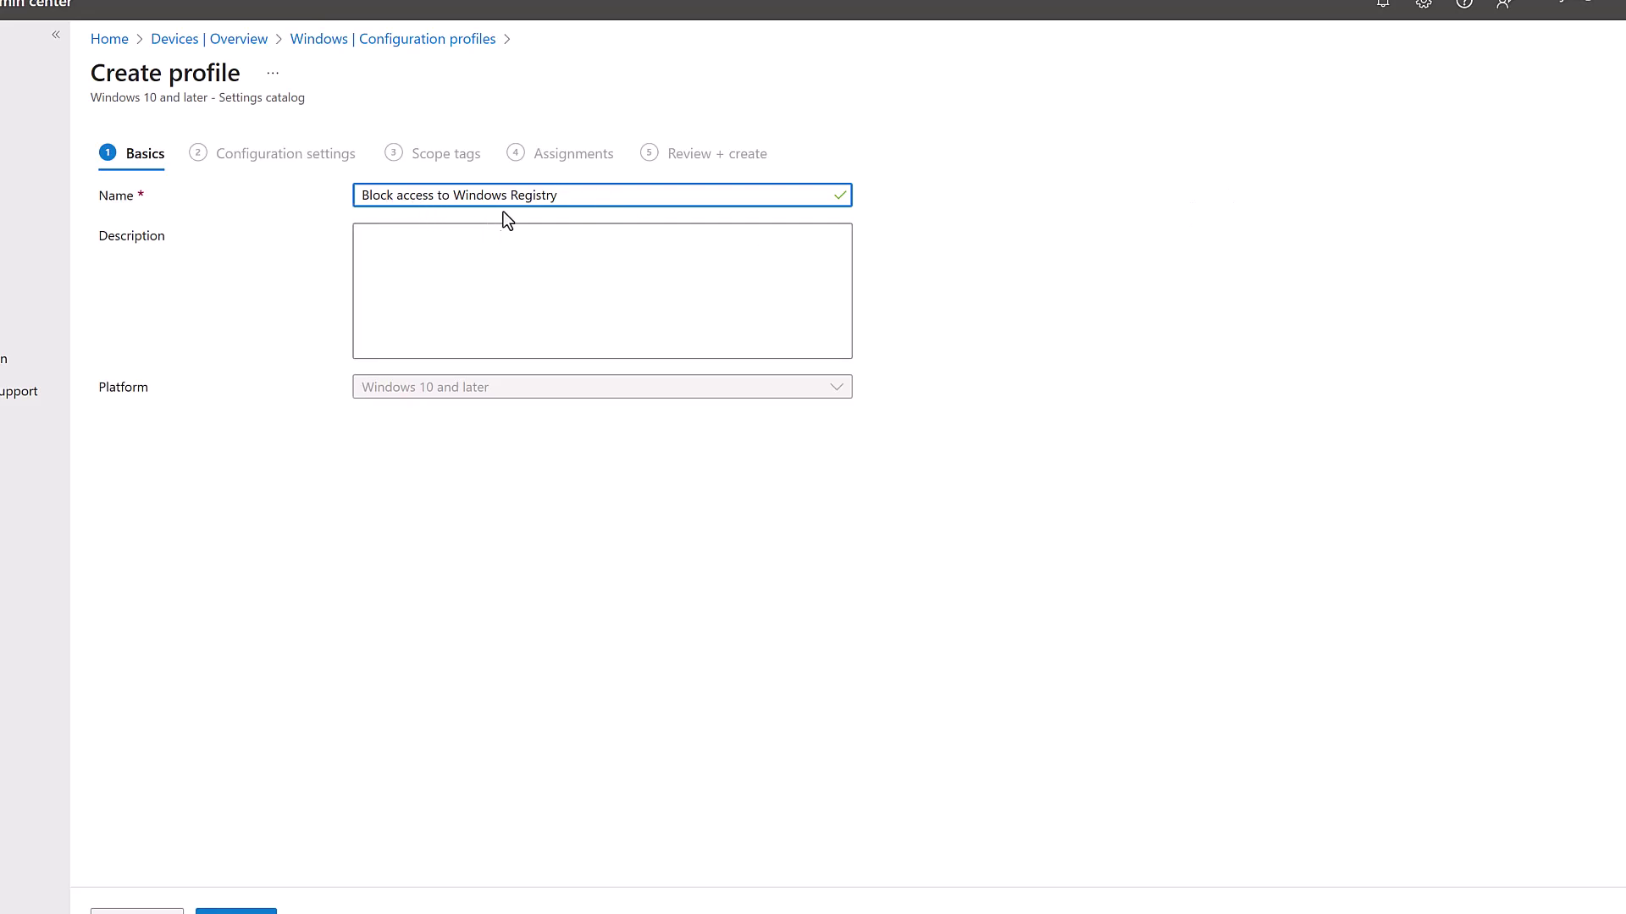
drag(580, 198, 127, 200)
key(ctrl+c)
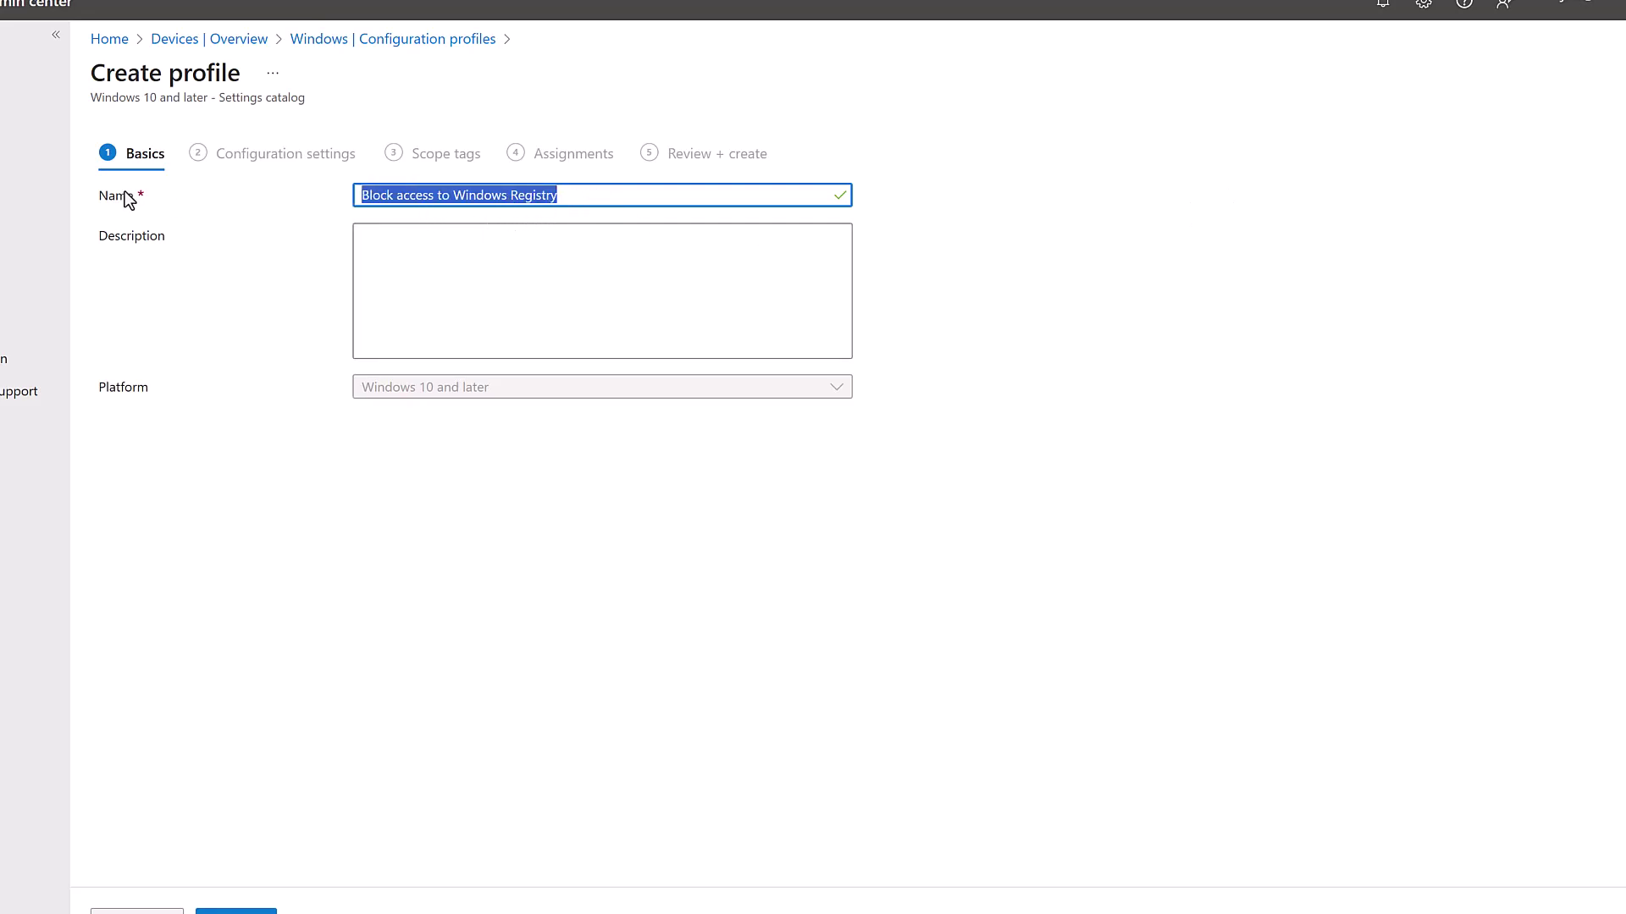
key(Tab)
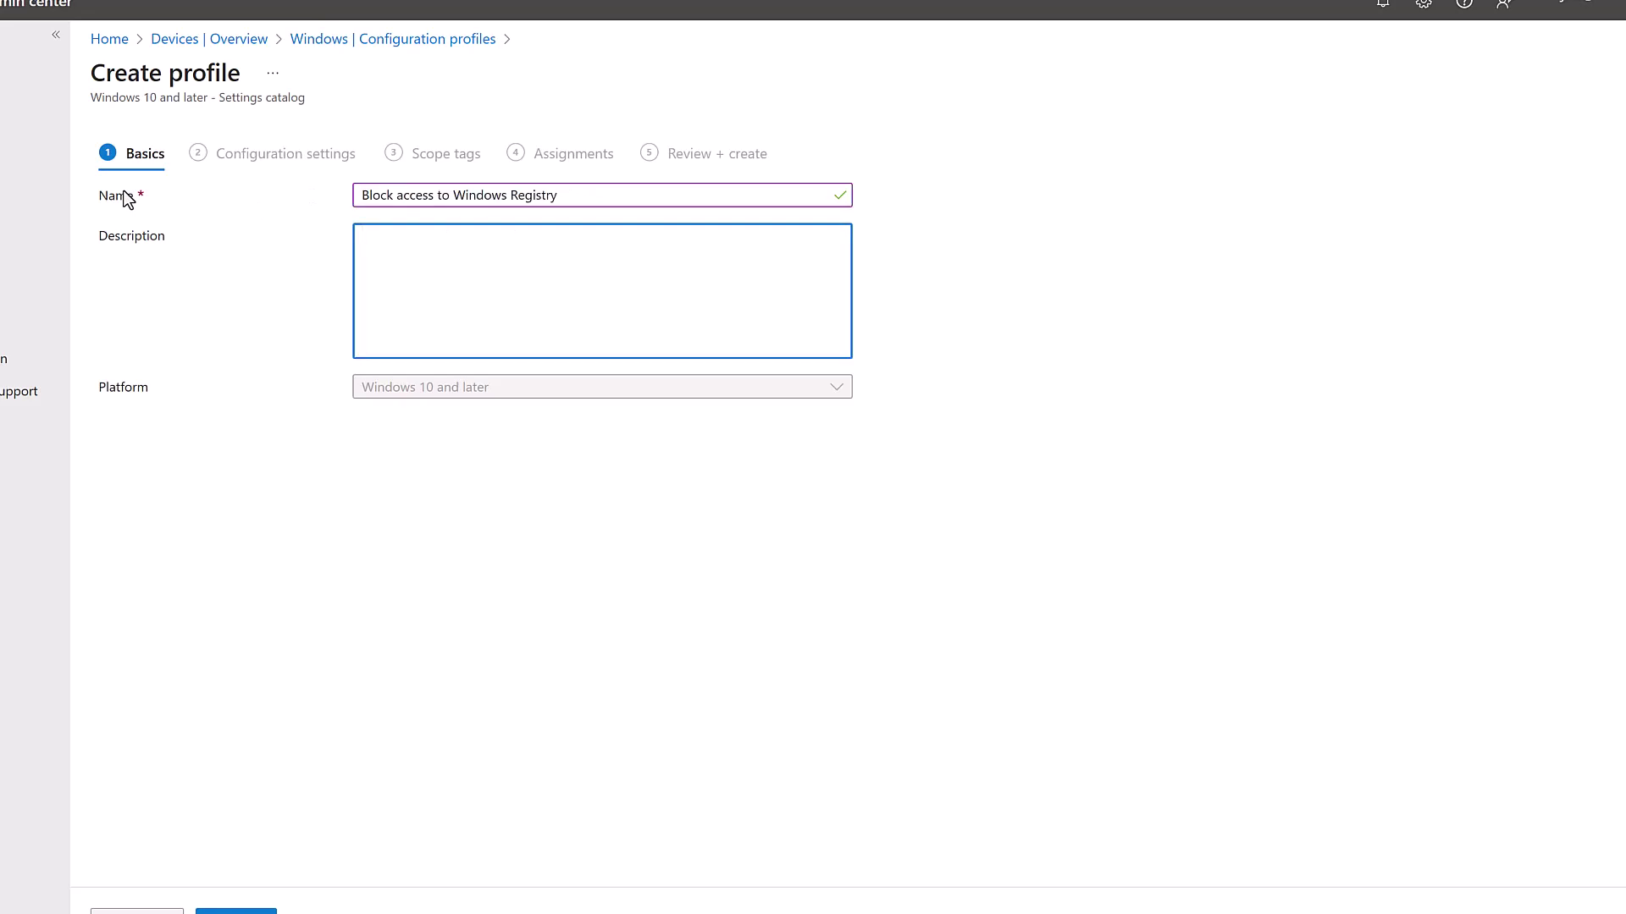
key(ctrl+v)
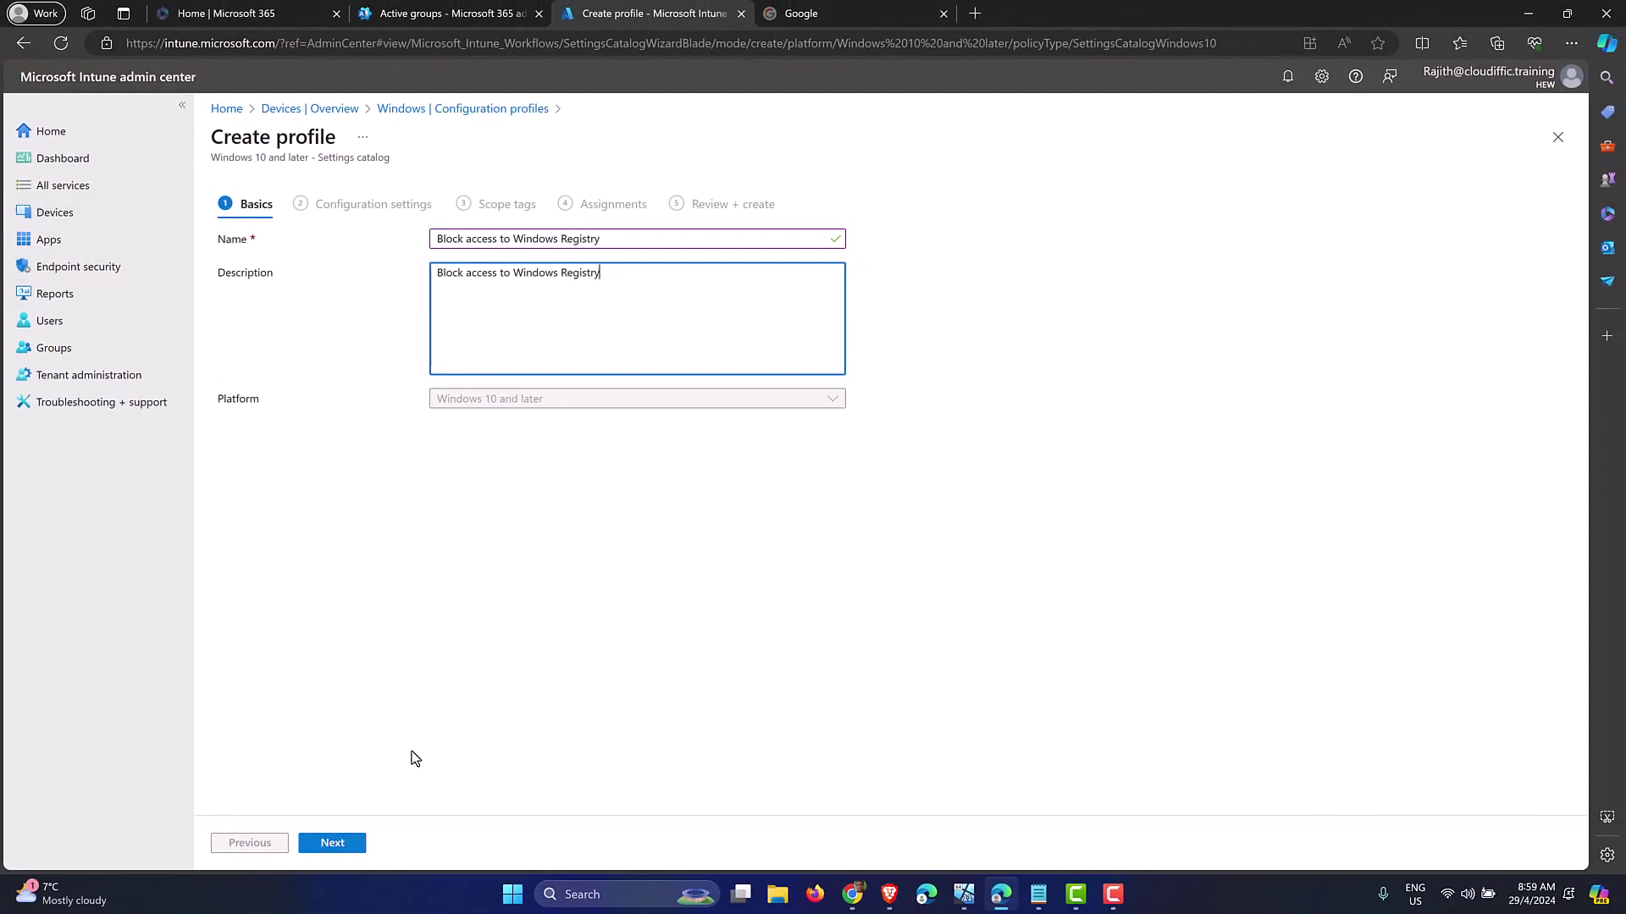
click(342, 848)
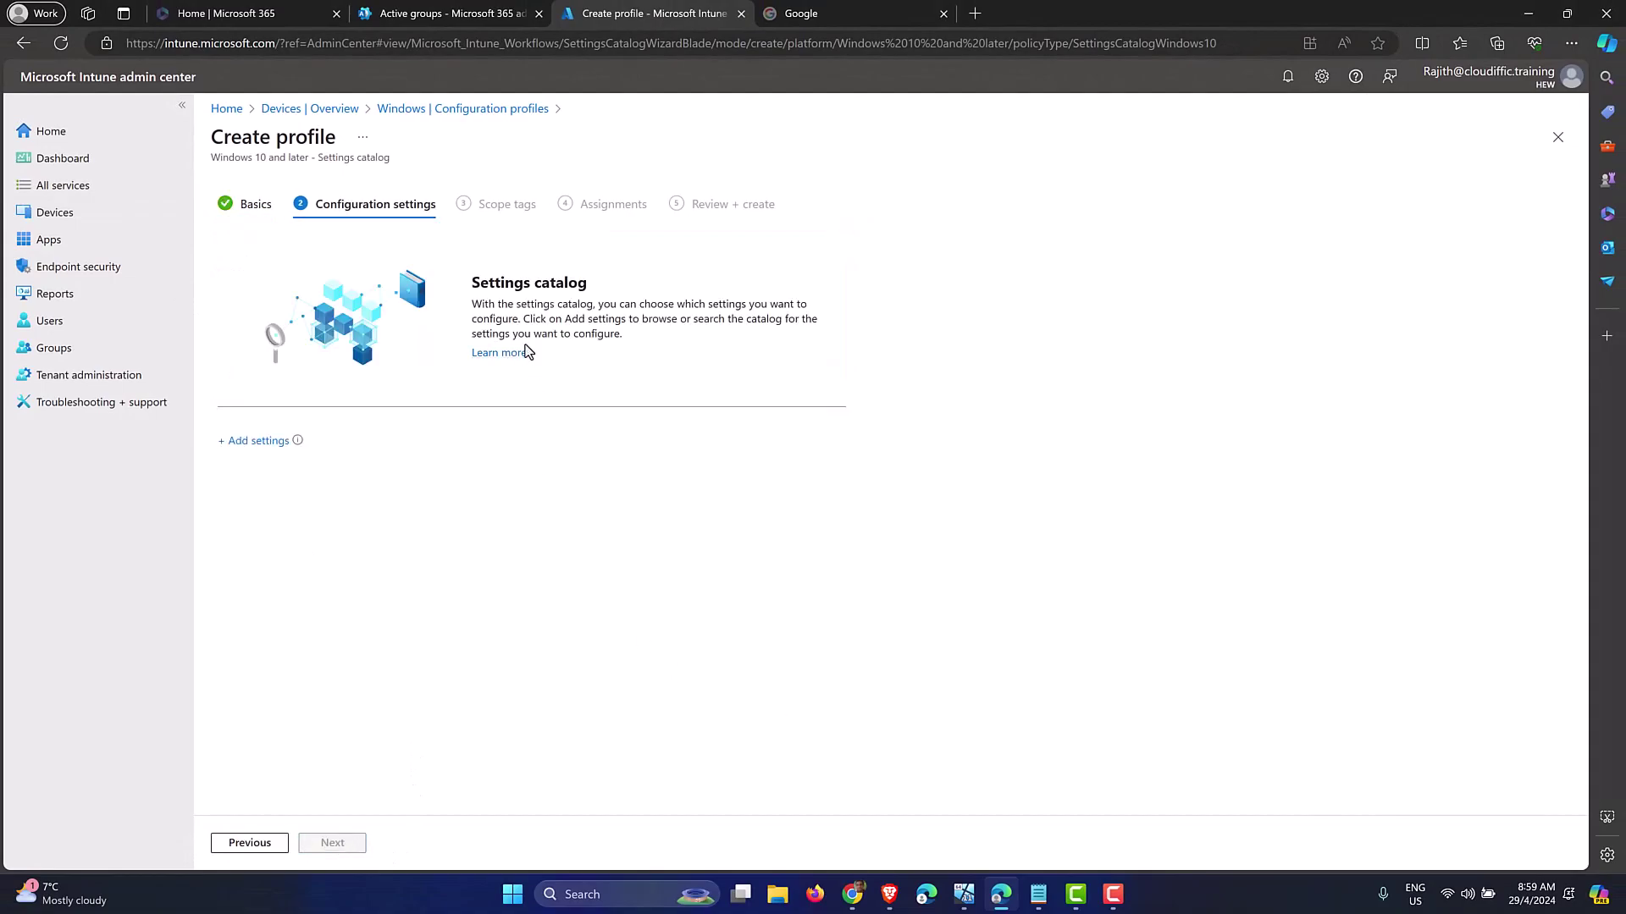
- Open the settings picker and search the catalog for 'registry'
click(254, 441)
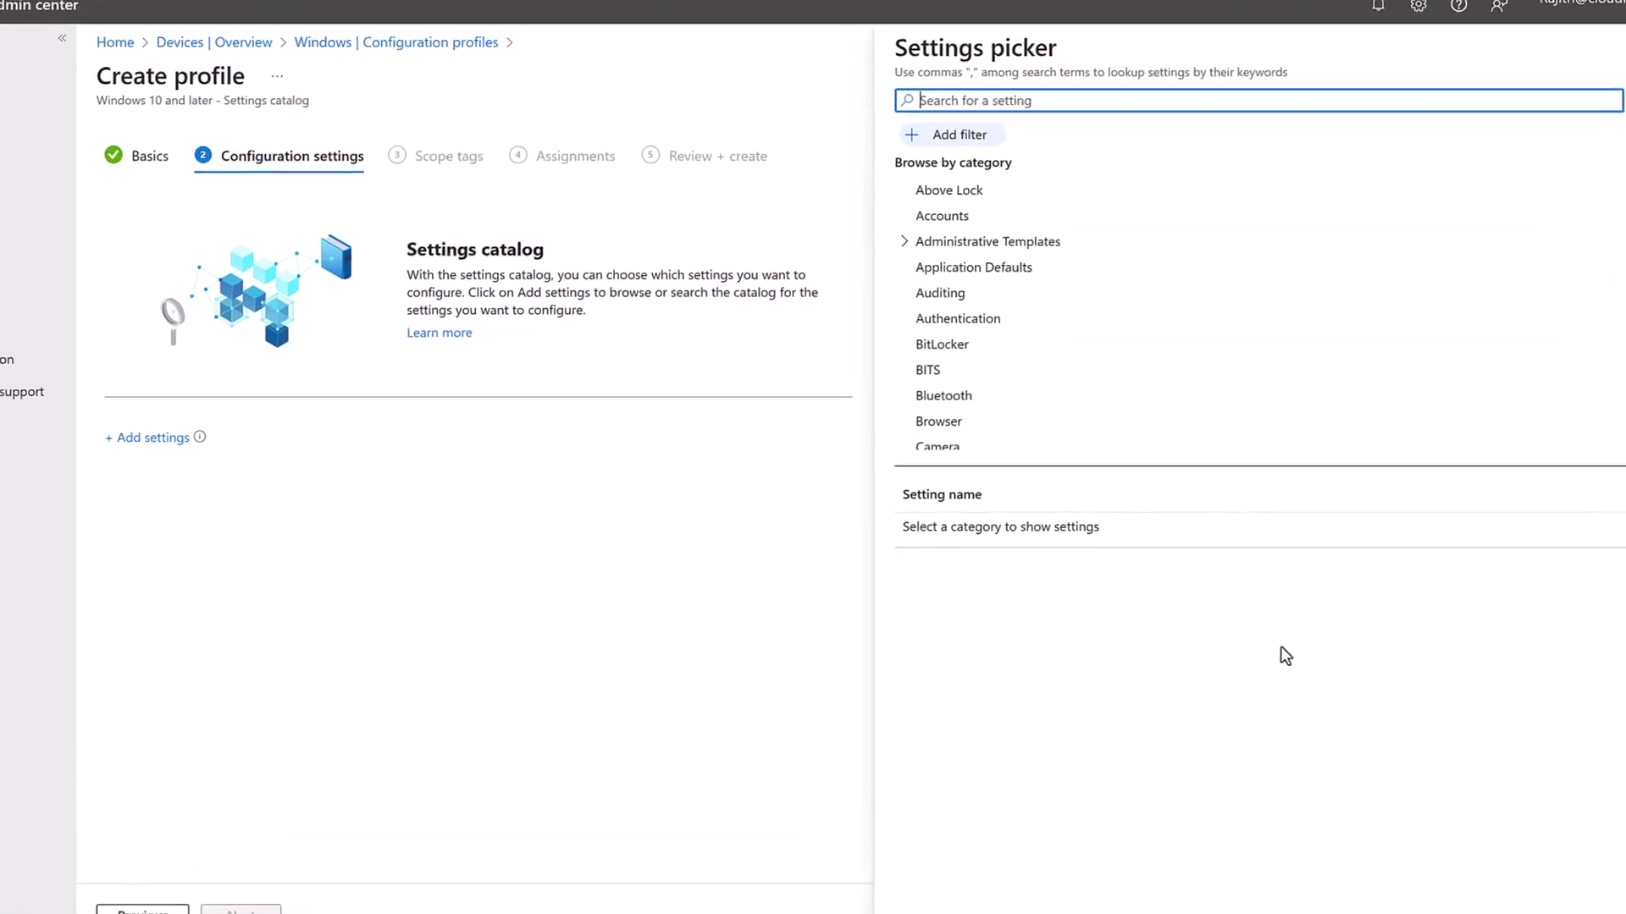
scroll(973, 322, down, 5)
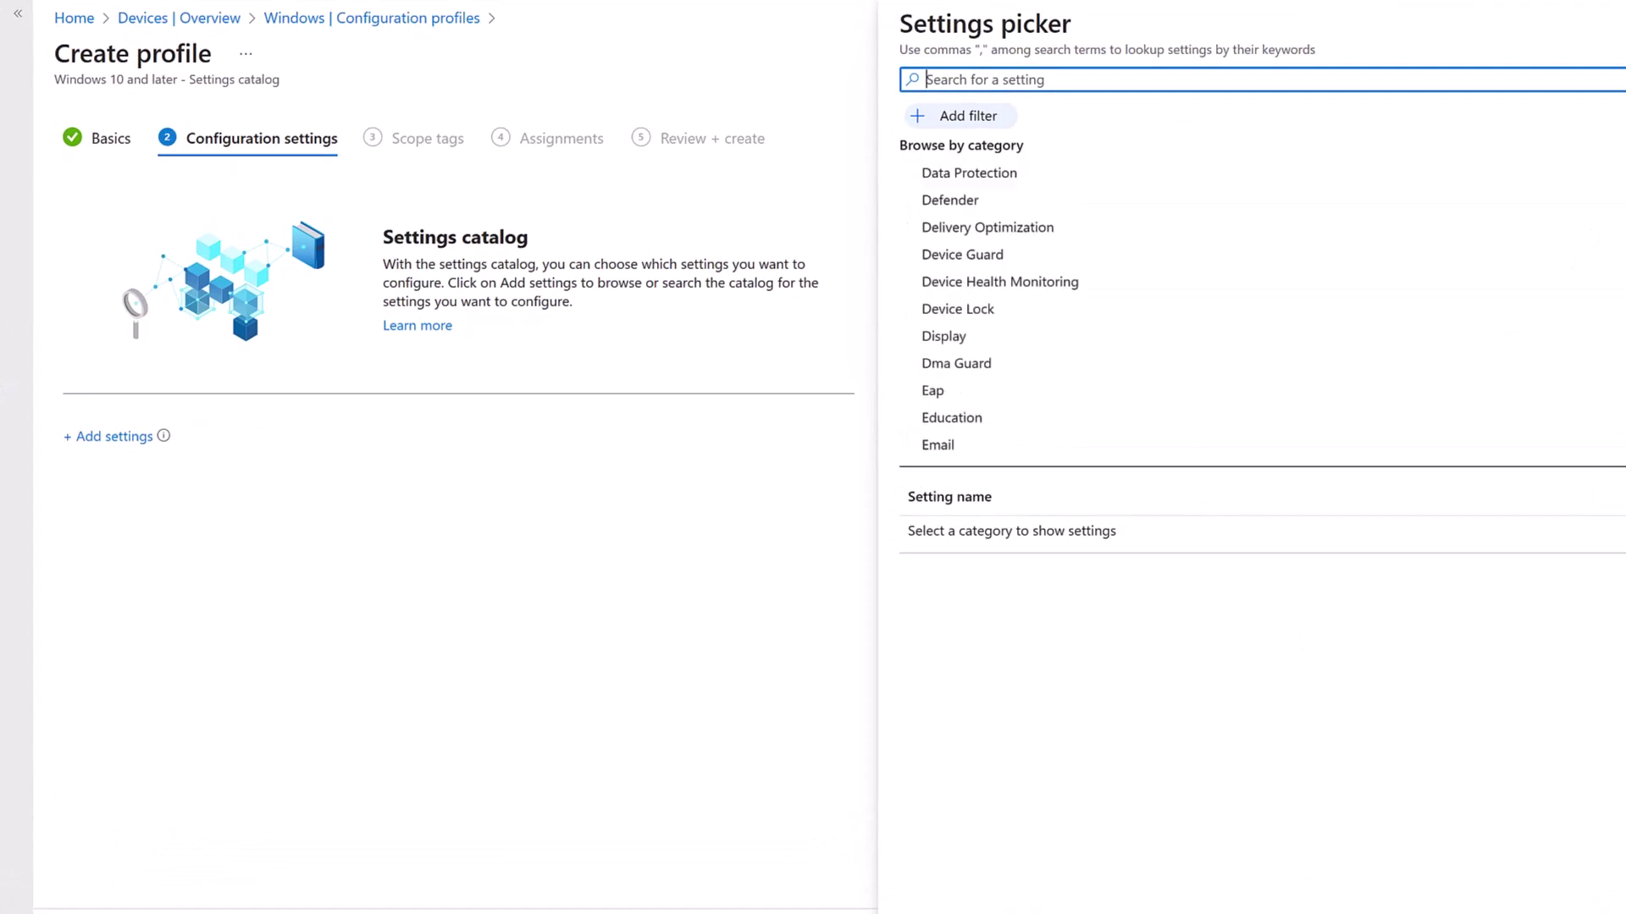
scroll(1008, 309, down, 20)
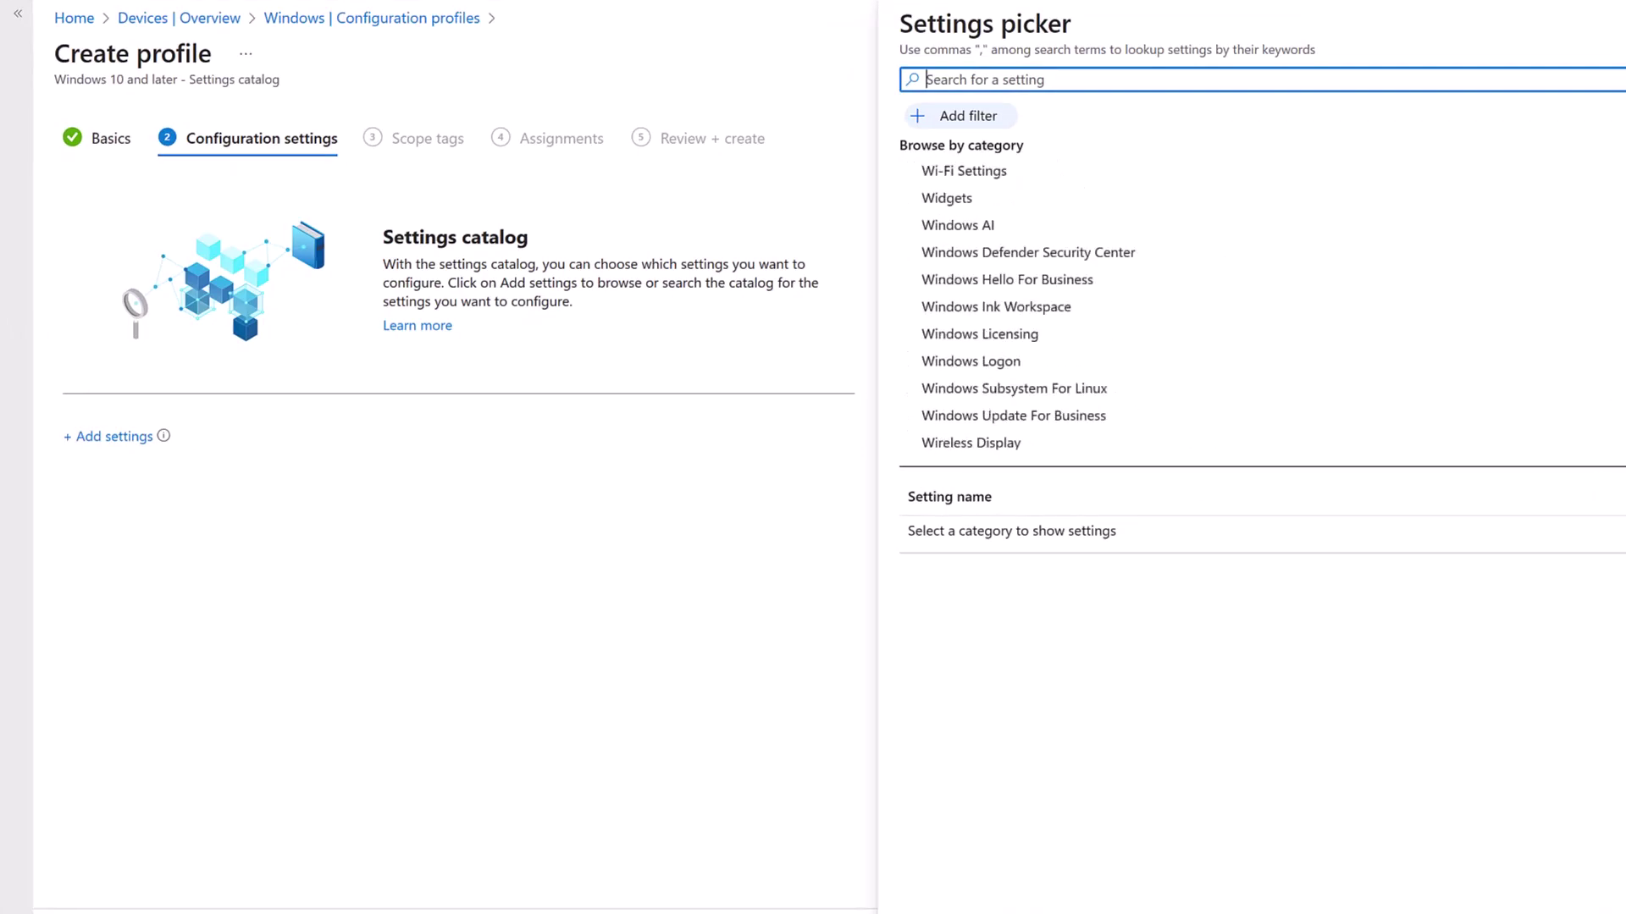
scroll(1007, 309, up, 15)
scroll(1007, 309, up, 10)
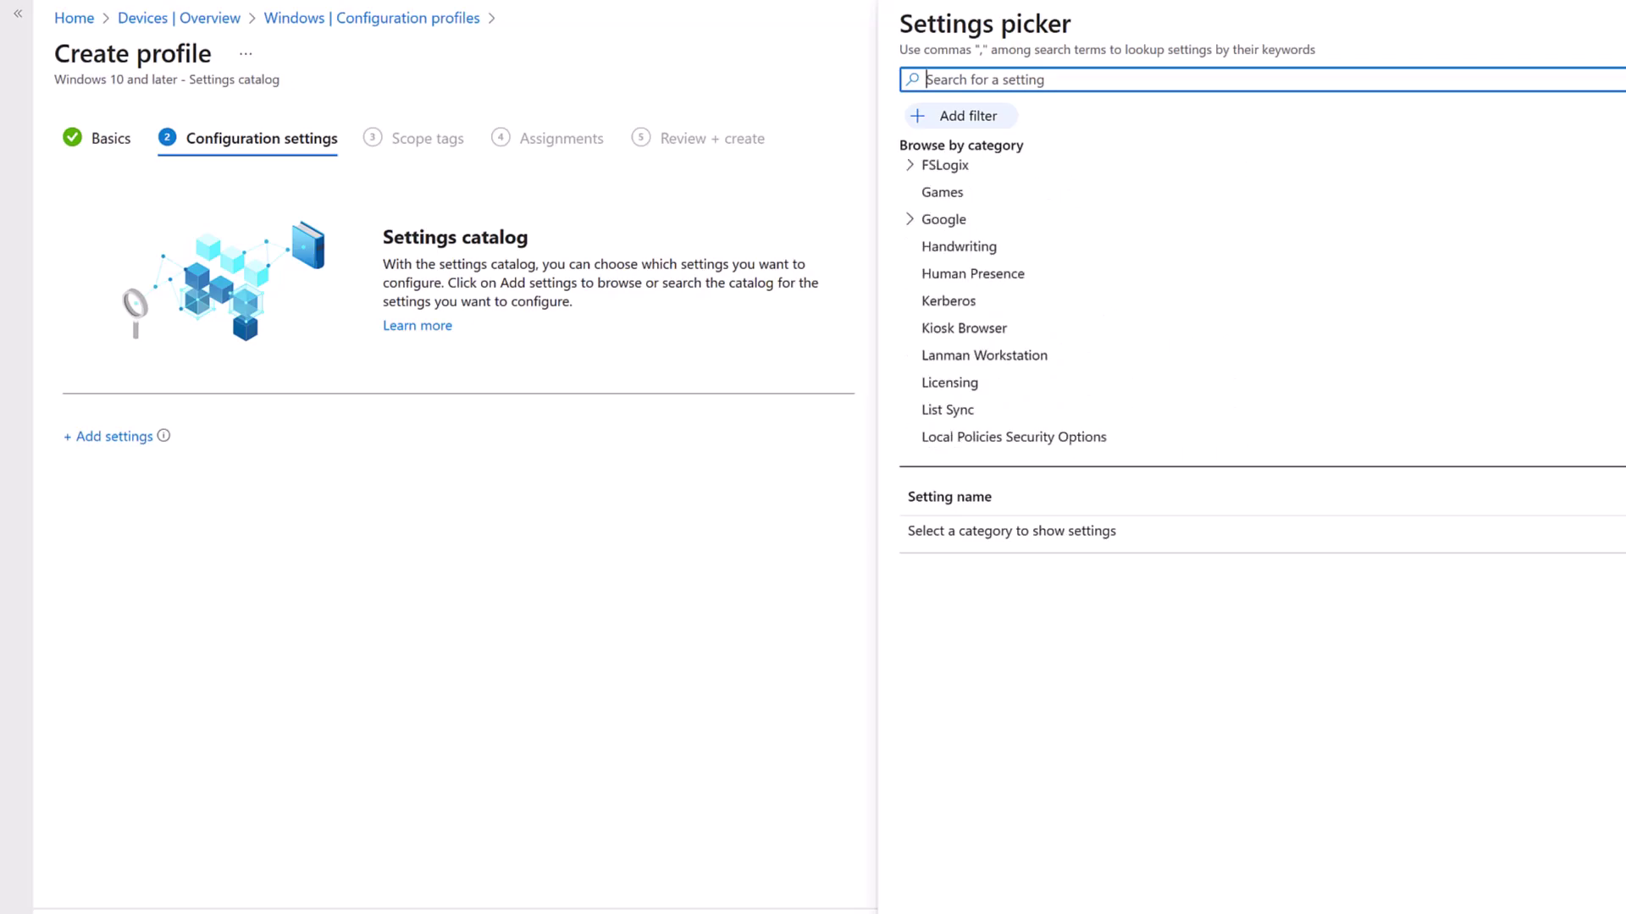
scroll(1007, 309, up, 8)
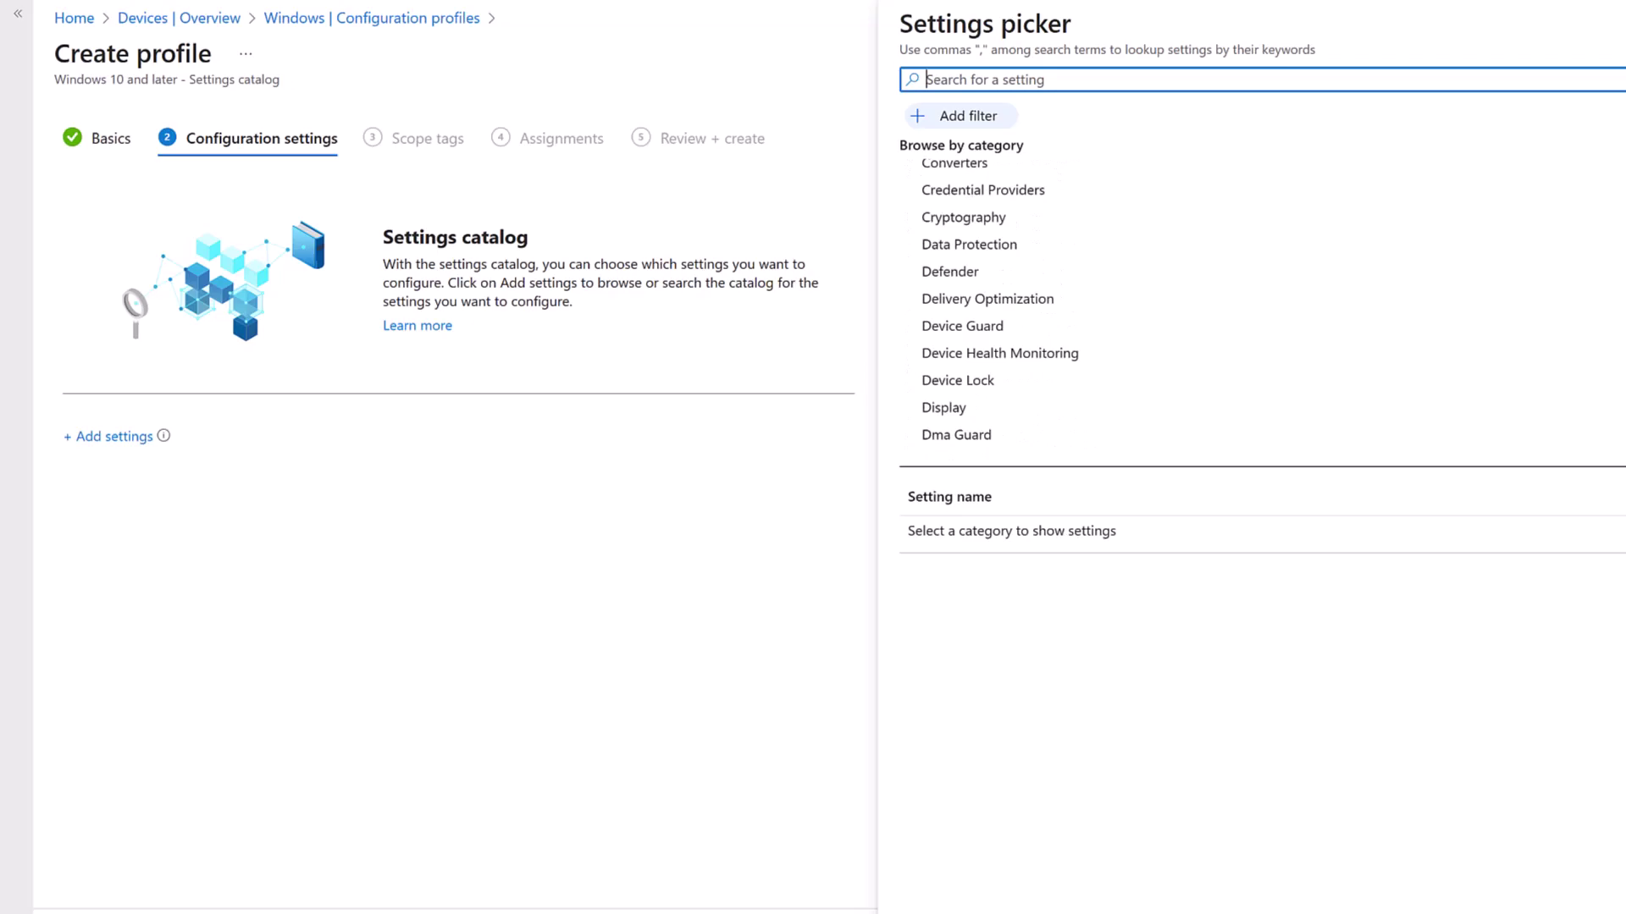
scroll(1008, 309, up, 5)
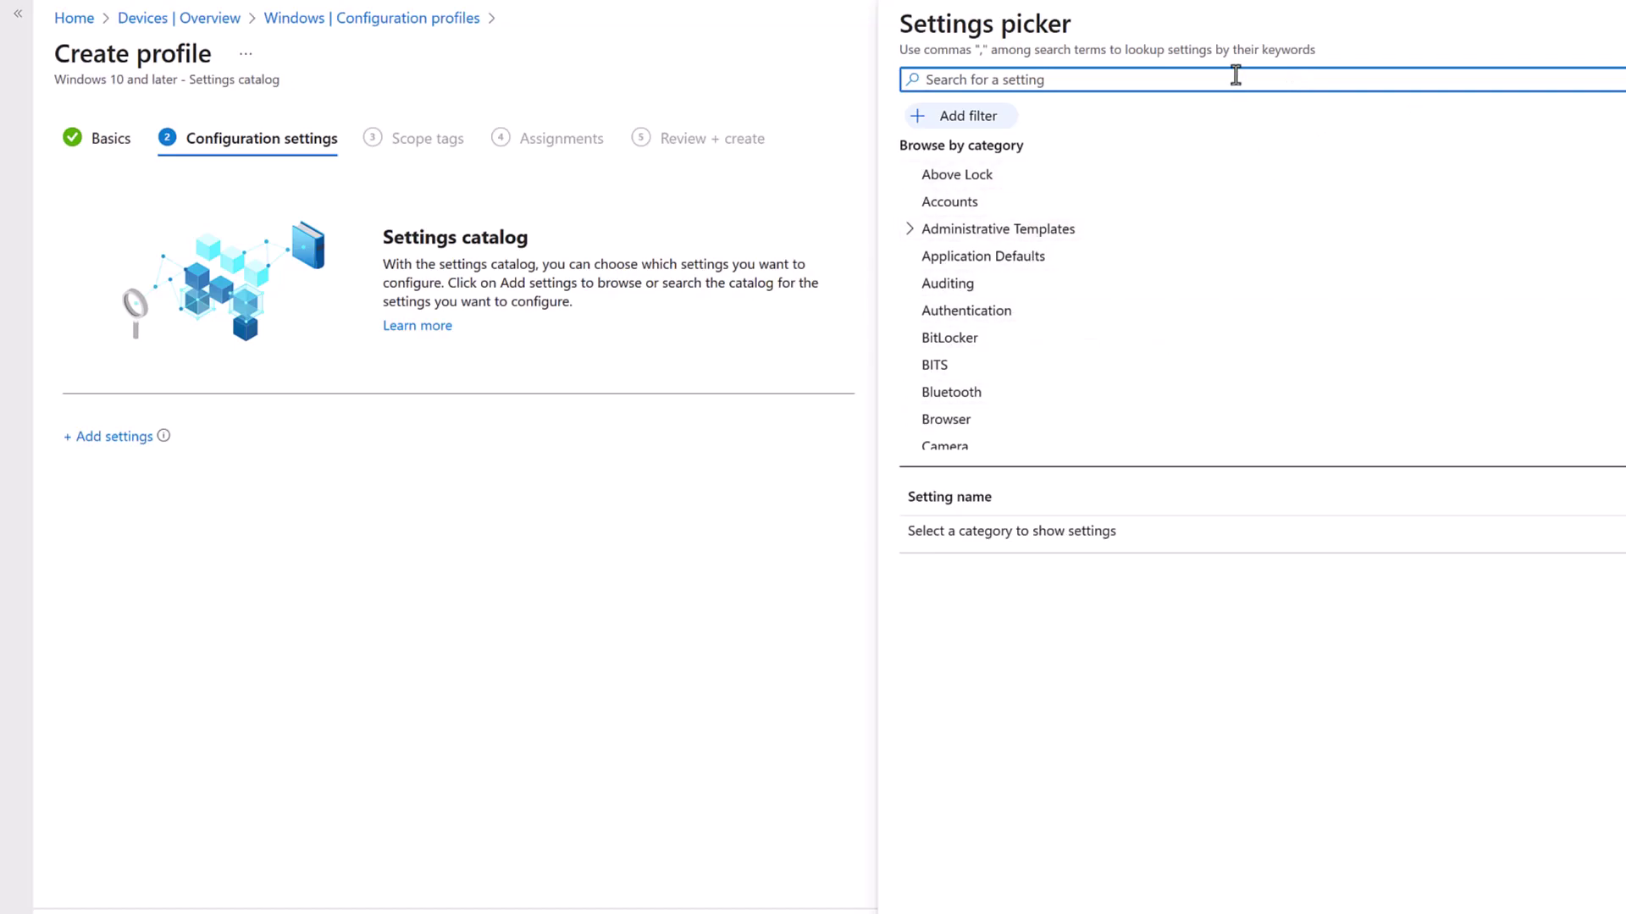
text(registry)
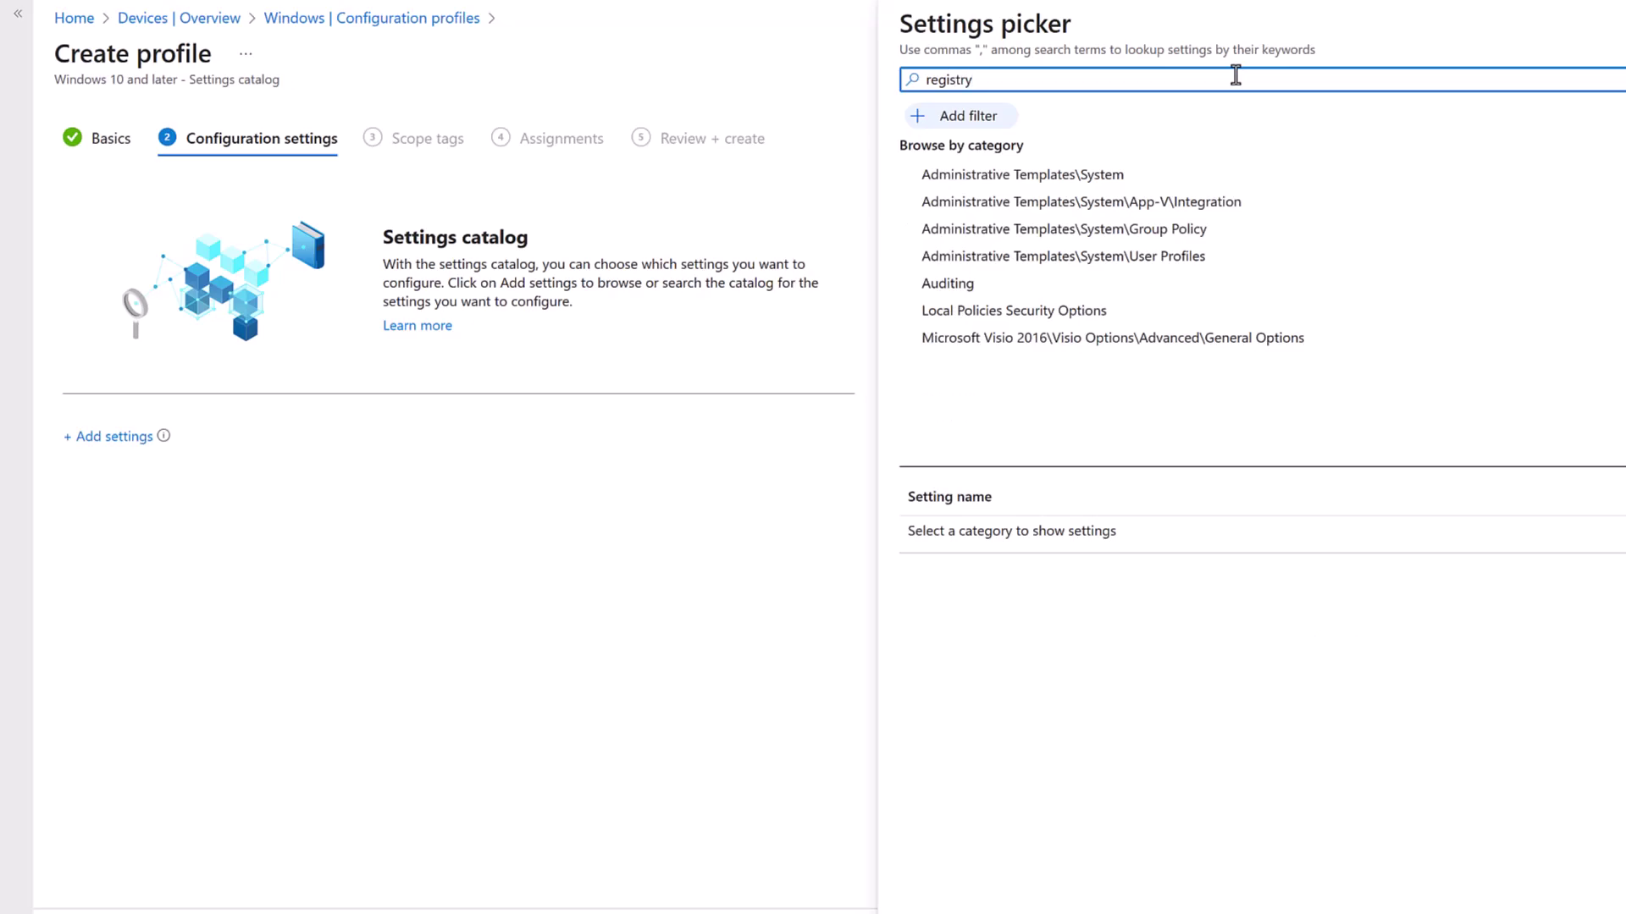
- Add 'Prevent access to registry editing tools (User)' from Administrative Templates\System and enable it
click(1079, 180)
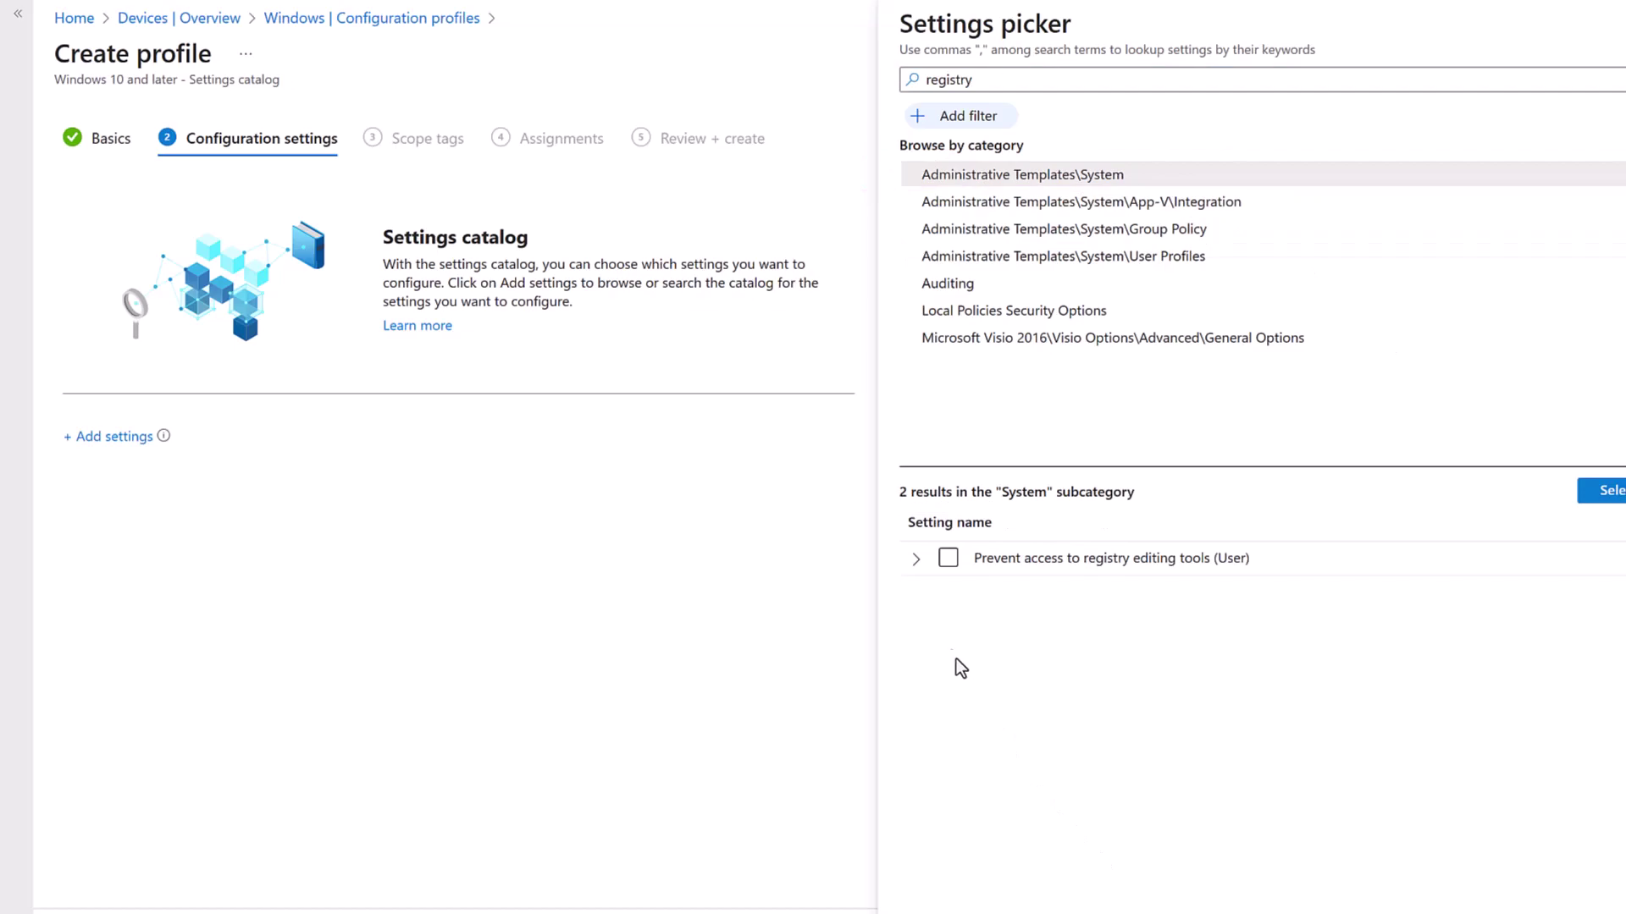
click(917, 561)
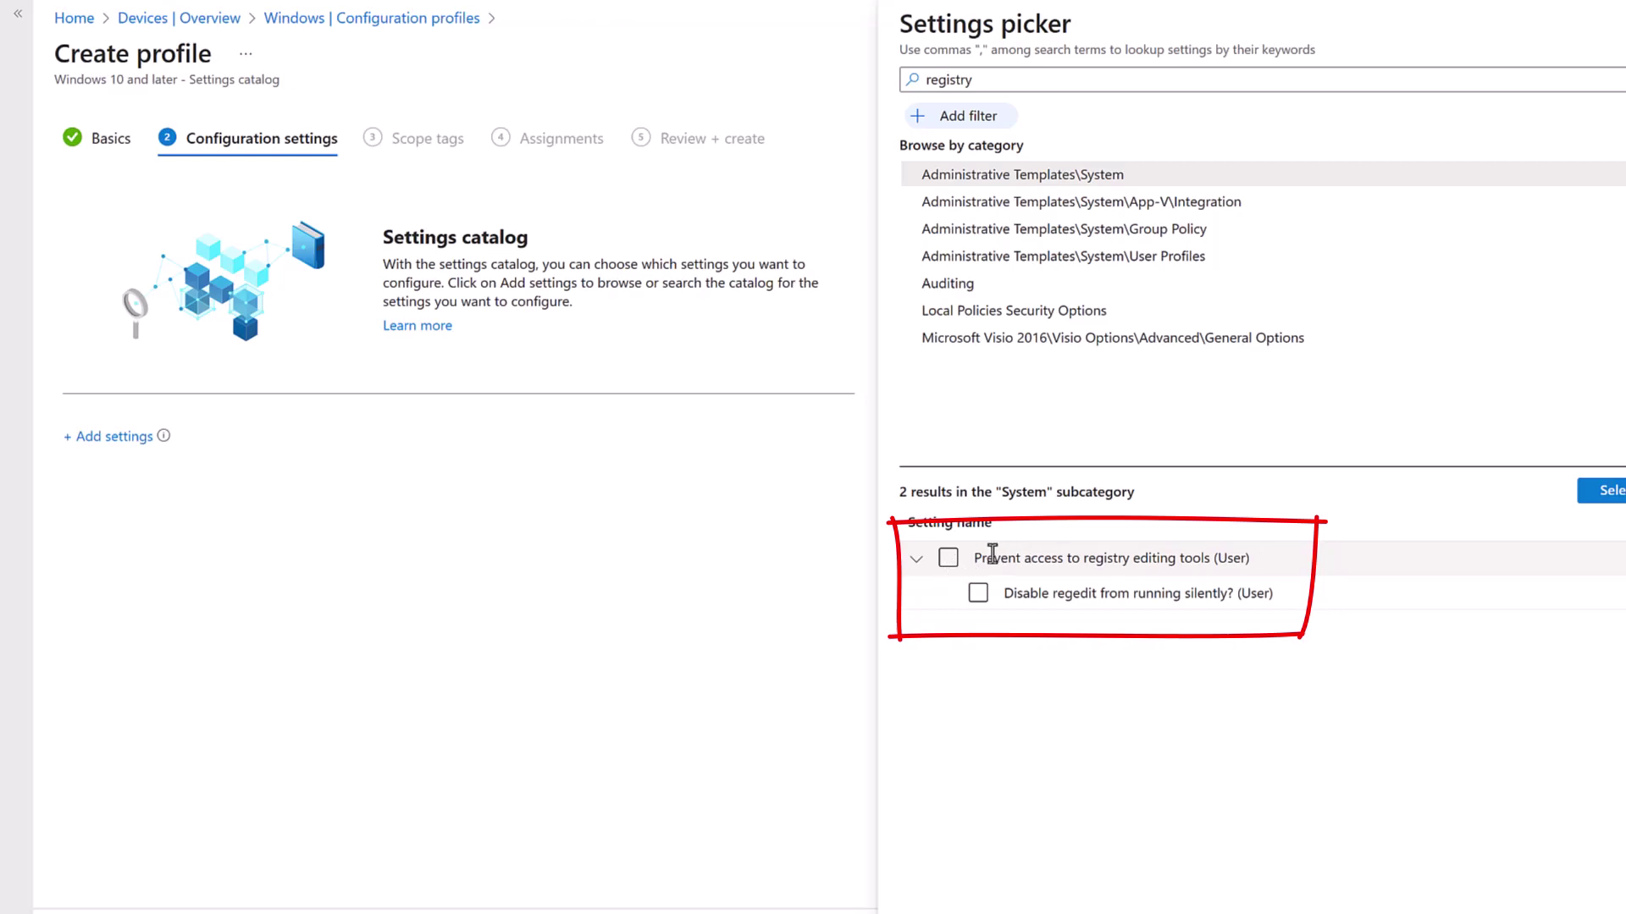
click(948, 558)
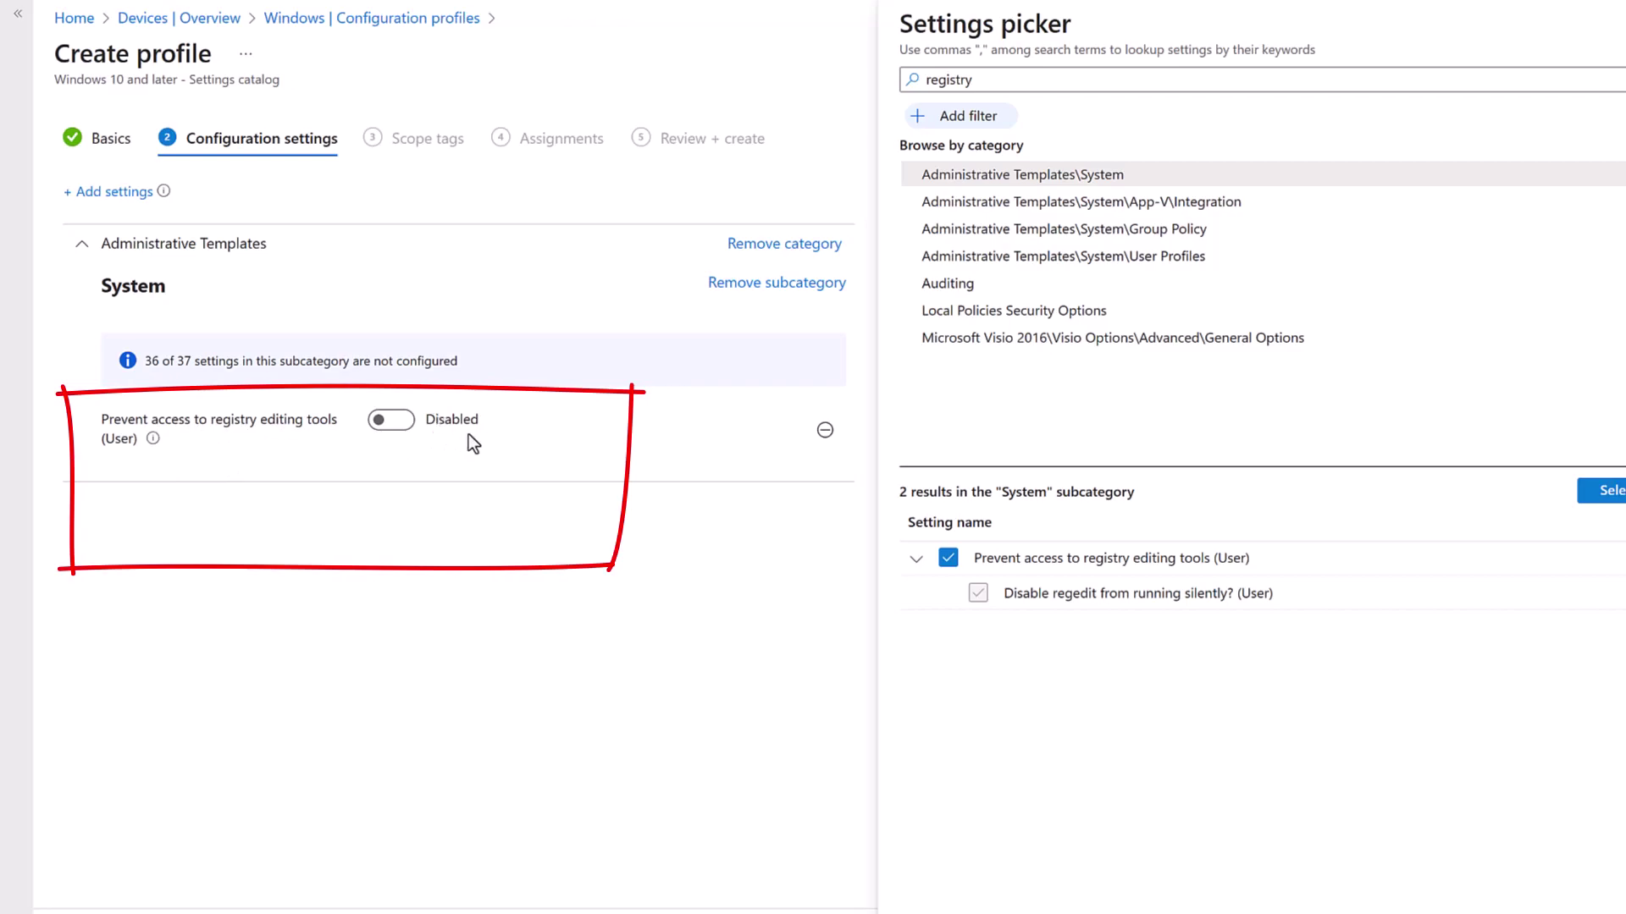
click(396, 424)
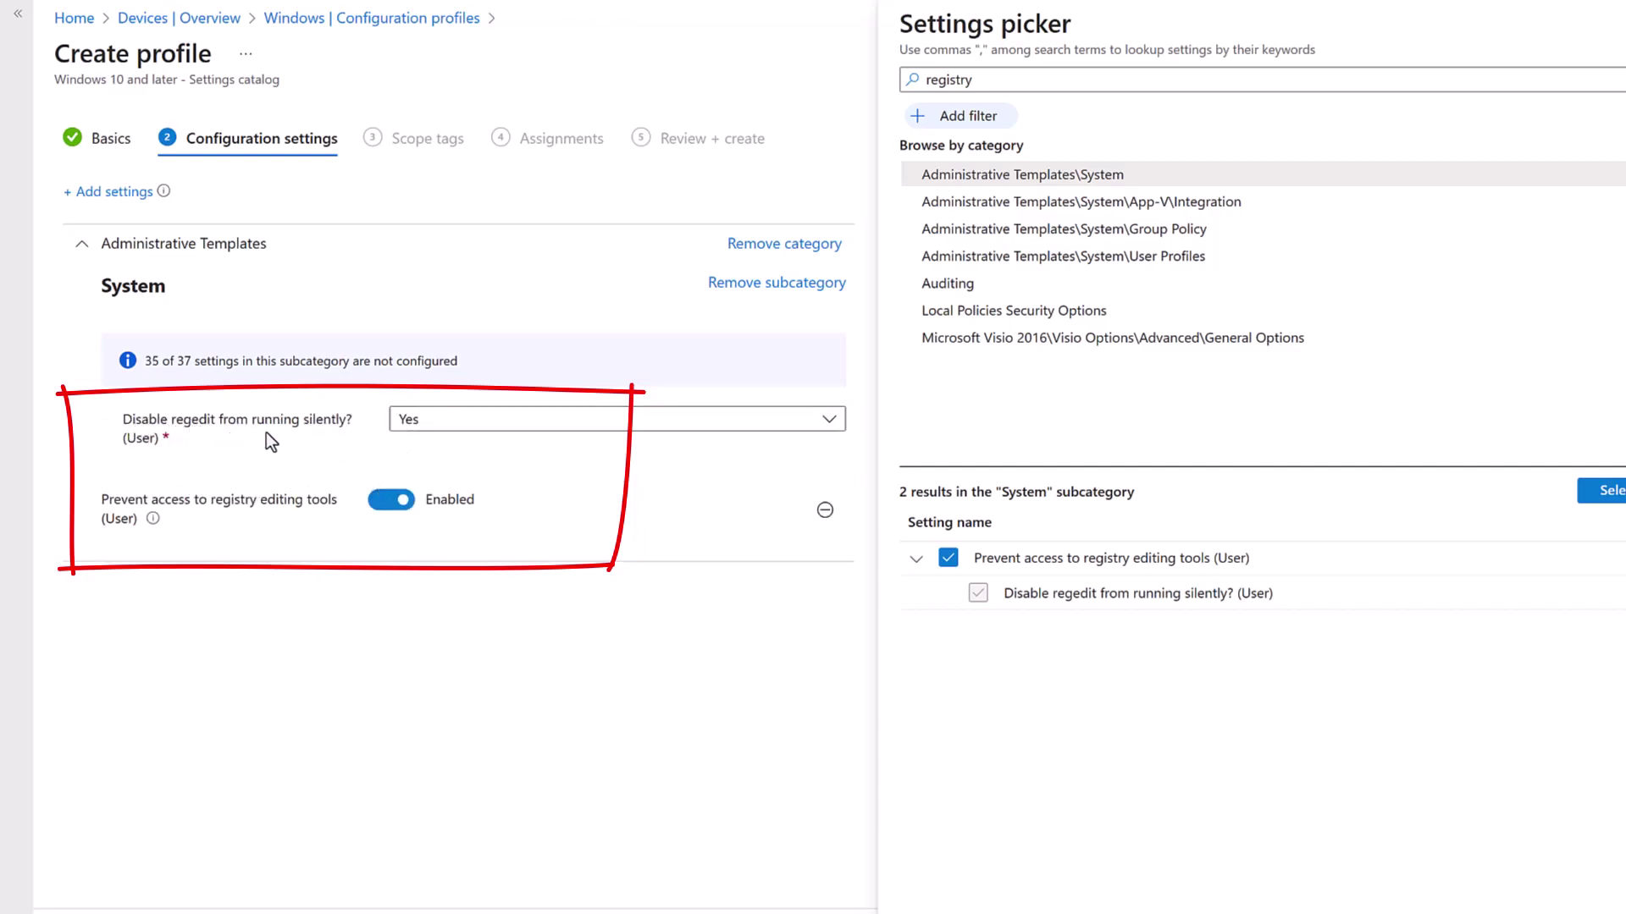
- Keep 'Disable regedit from running silently?' at Yes and advance to the Scope tags step
click(437, 440)
click(433, 439)
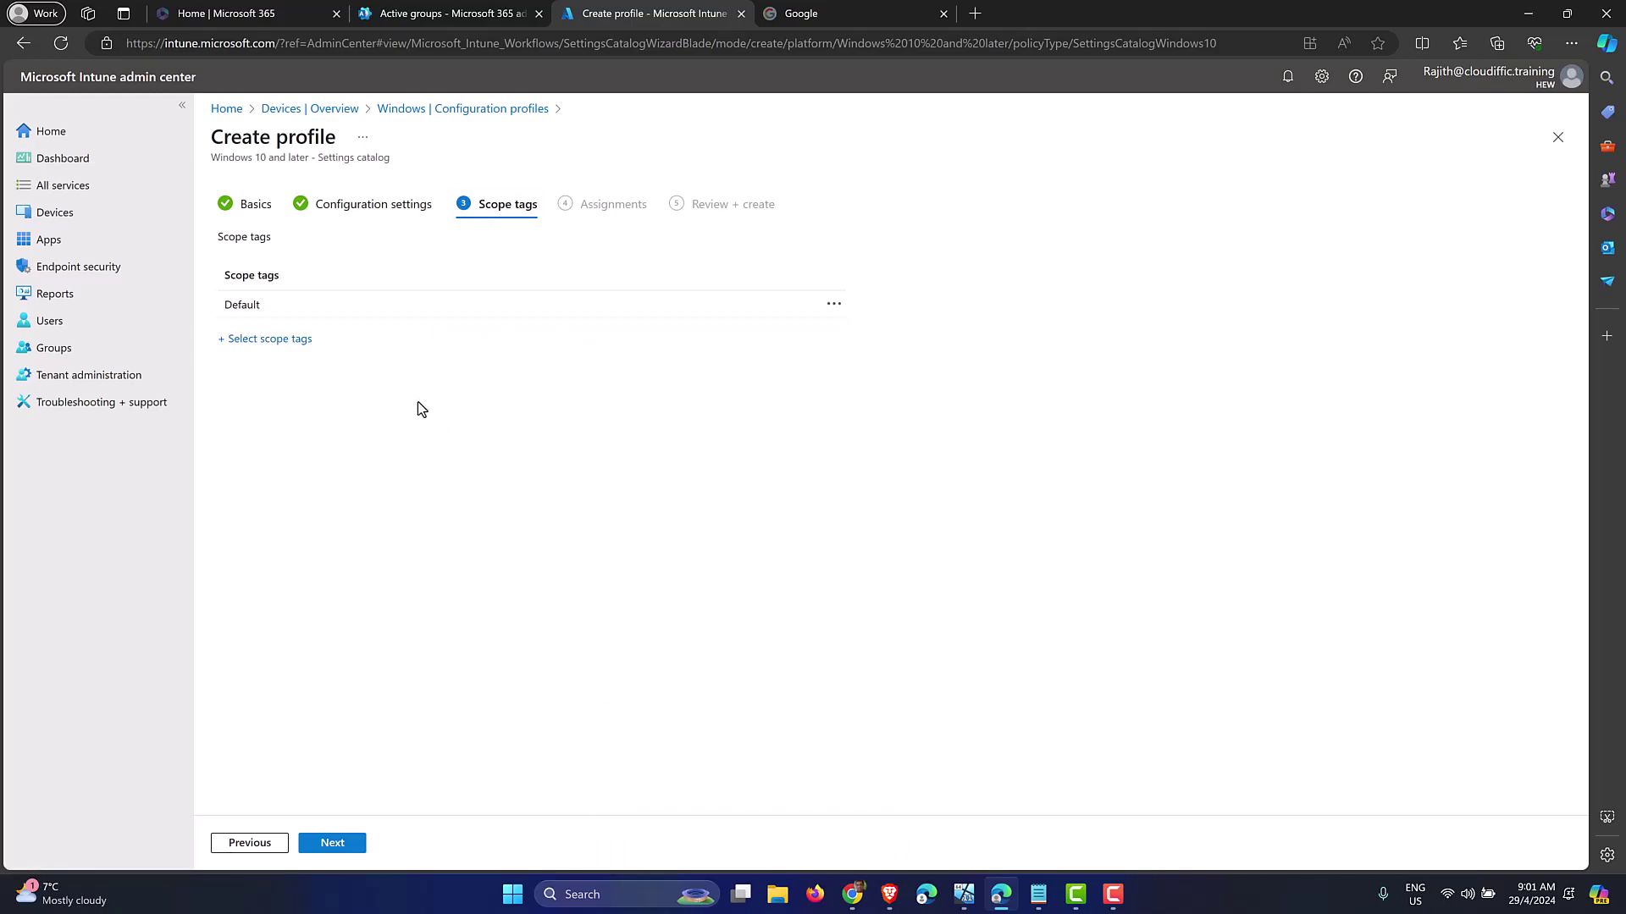
click(330, 849)
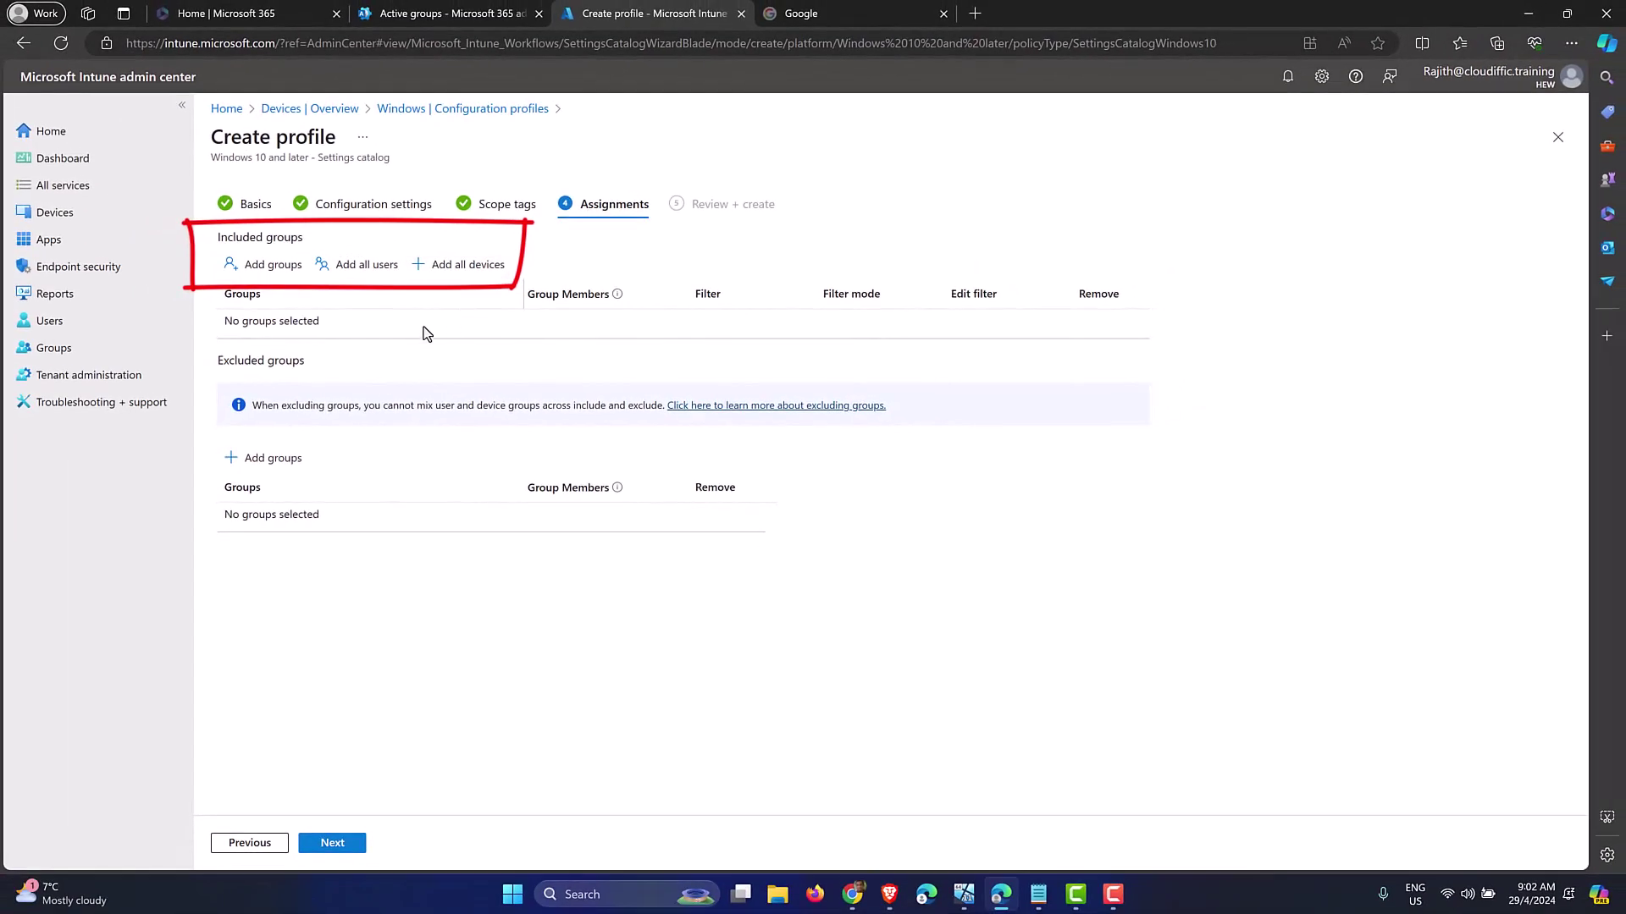
- Open Add groups under Included groups, then view the Microsoft 365 security groups list
click(273, 266)
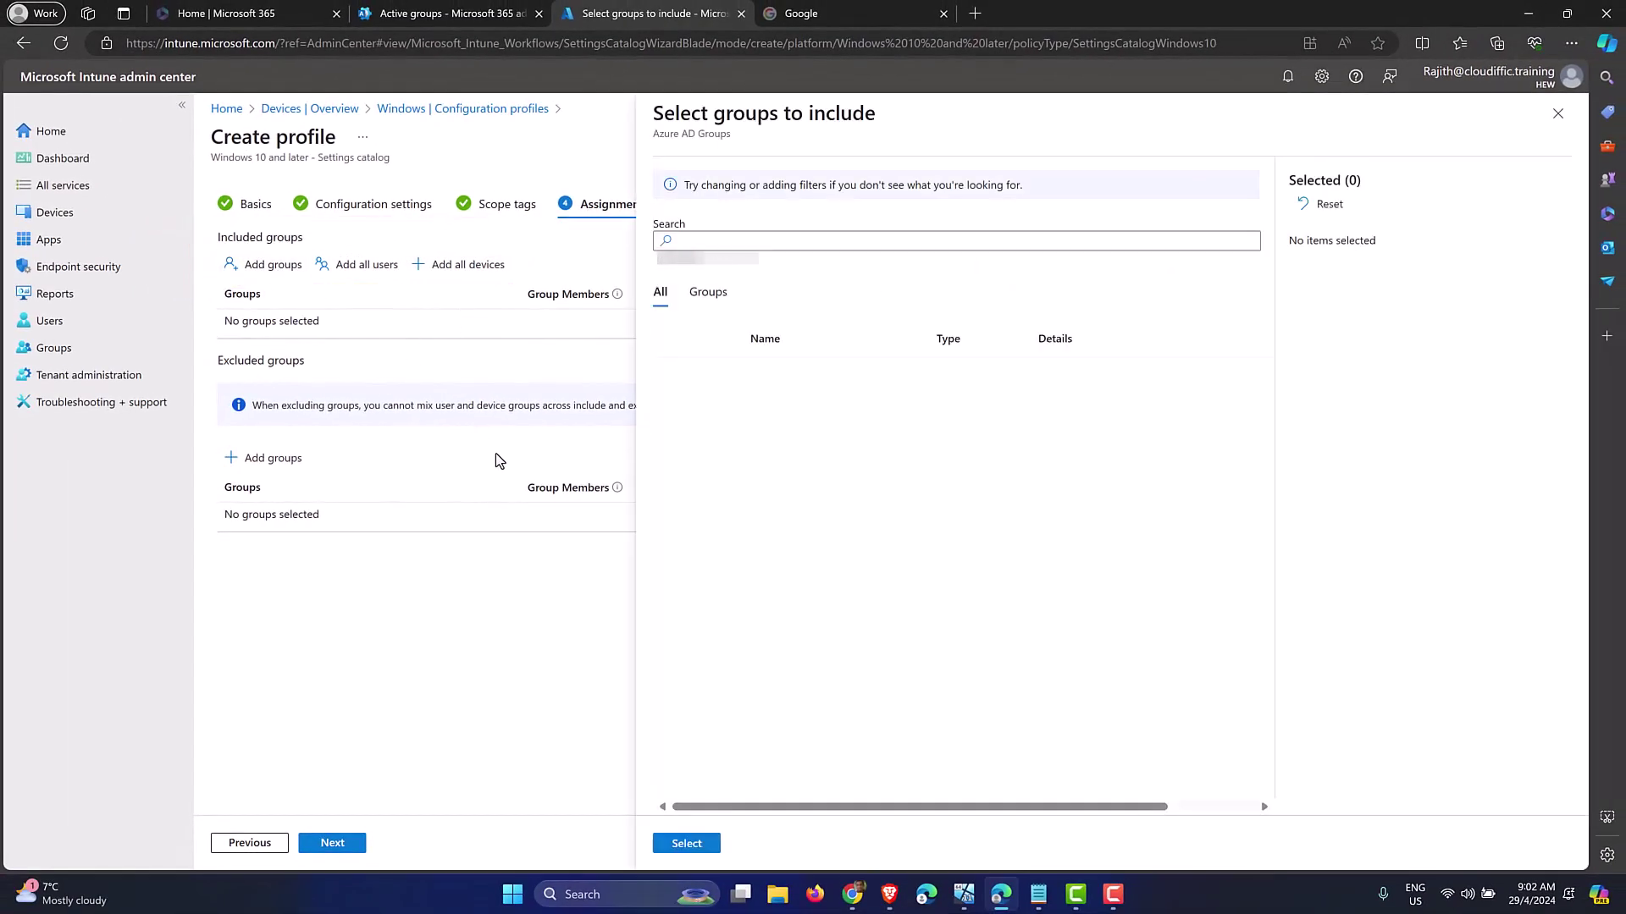
click(449, 12)
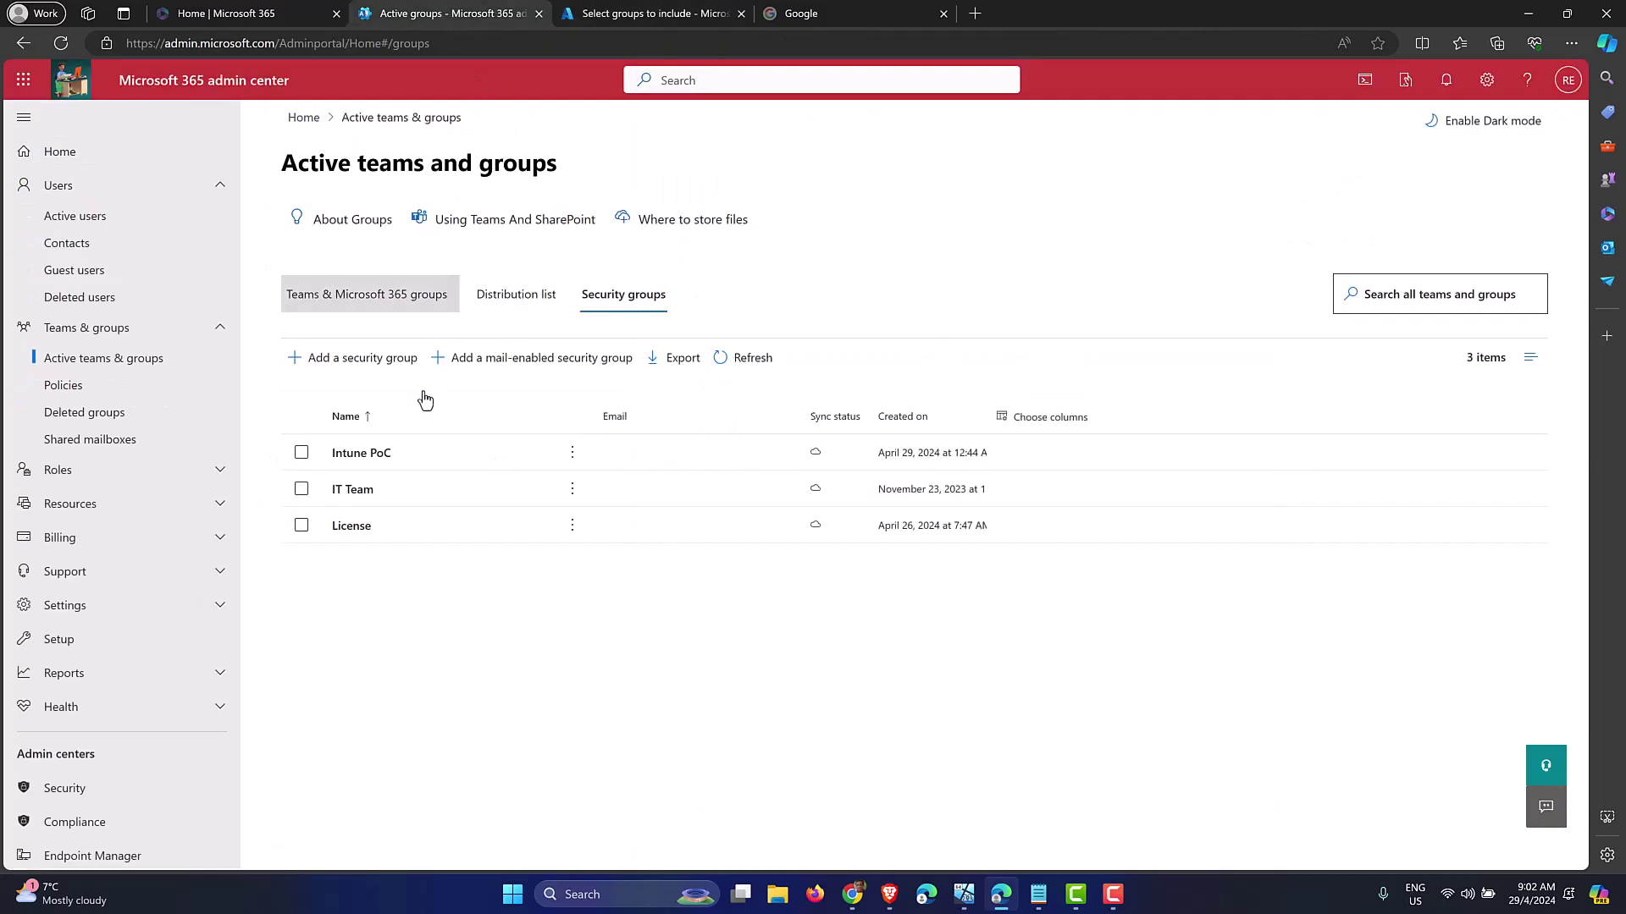
- Review the Intune PoC group's three members in Microsoft 365 admin center, then return to Intune's group picker
click(360, 458)
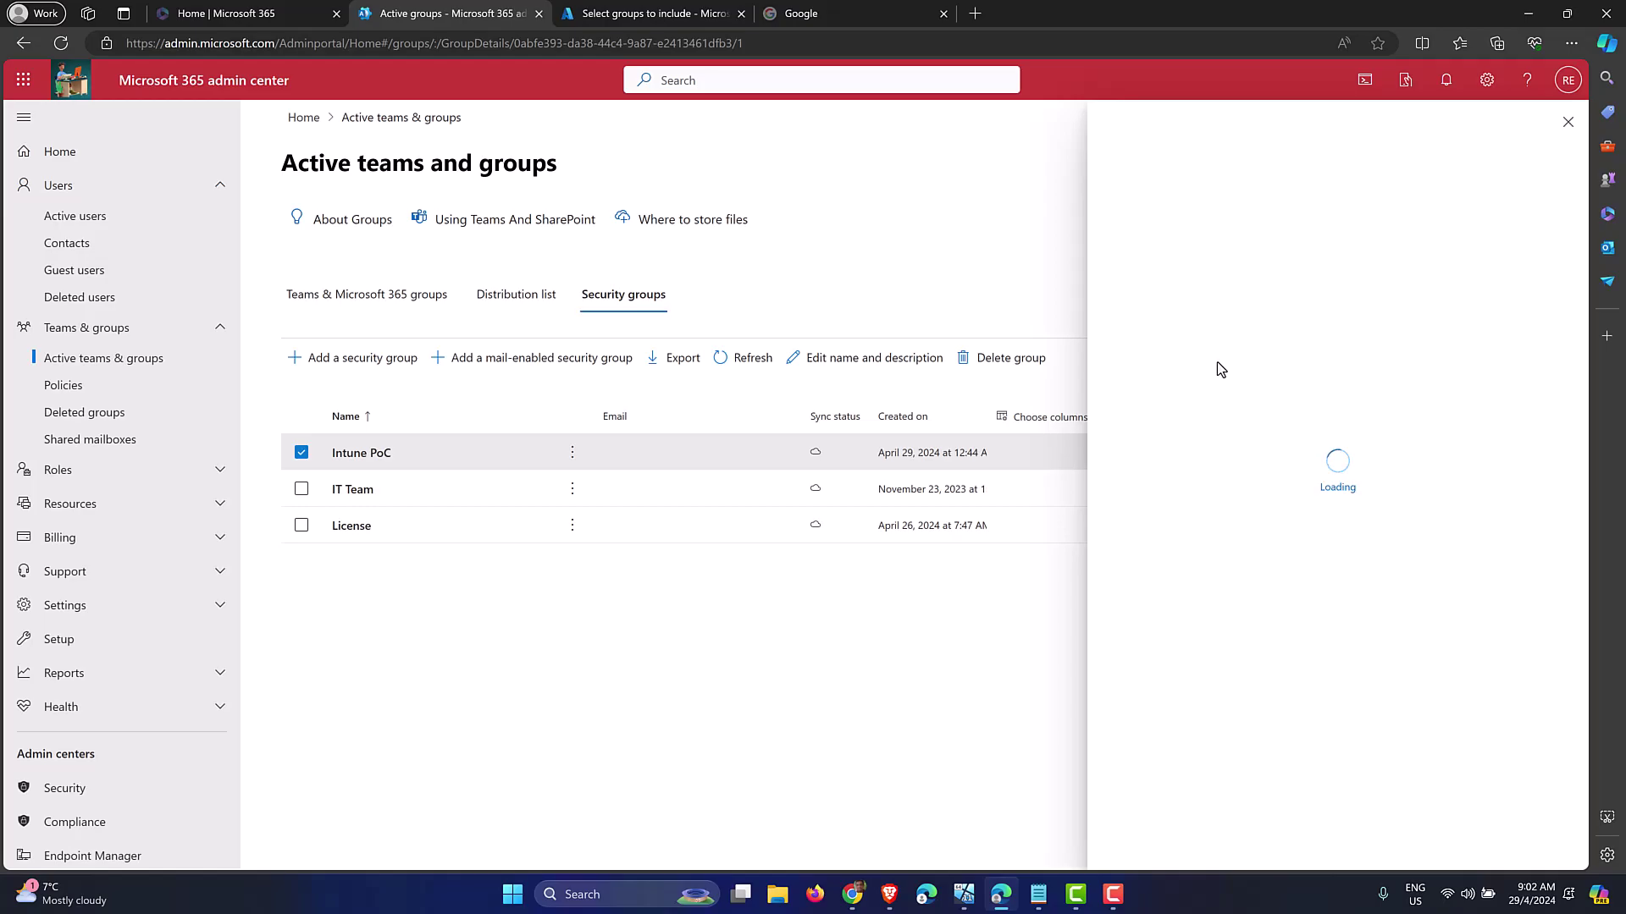
click(1211, 262)
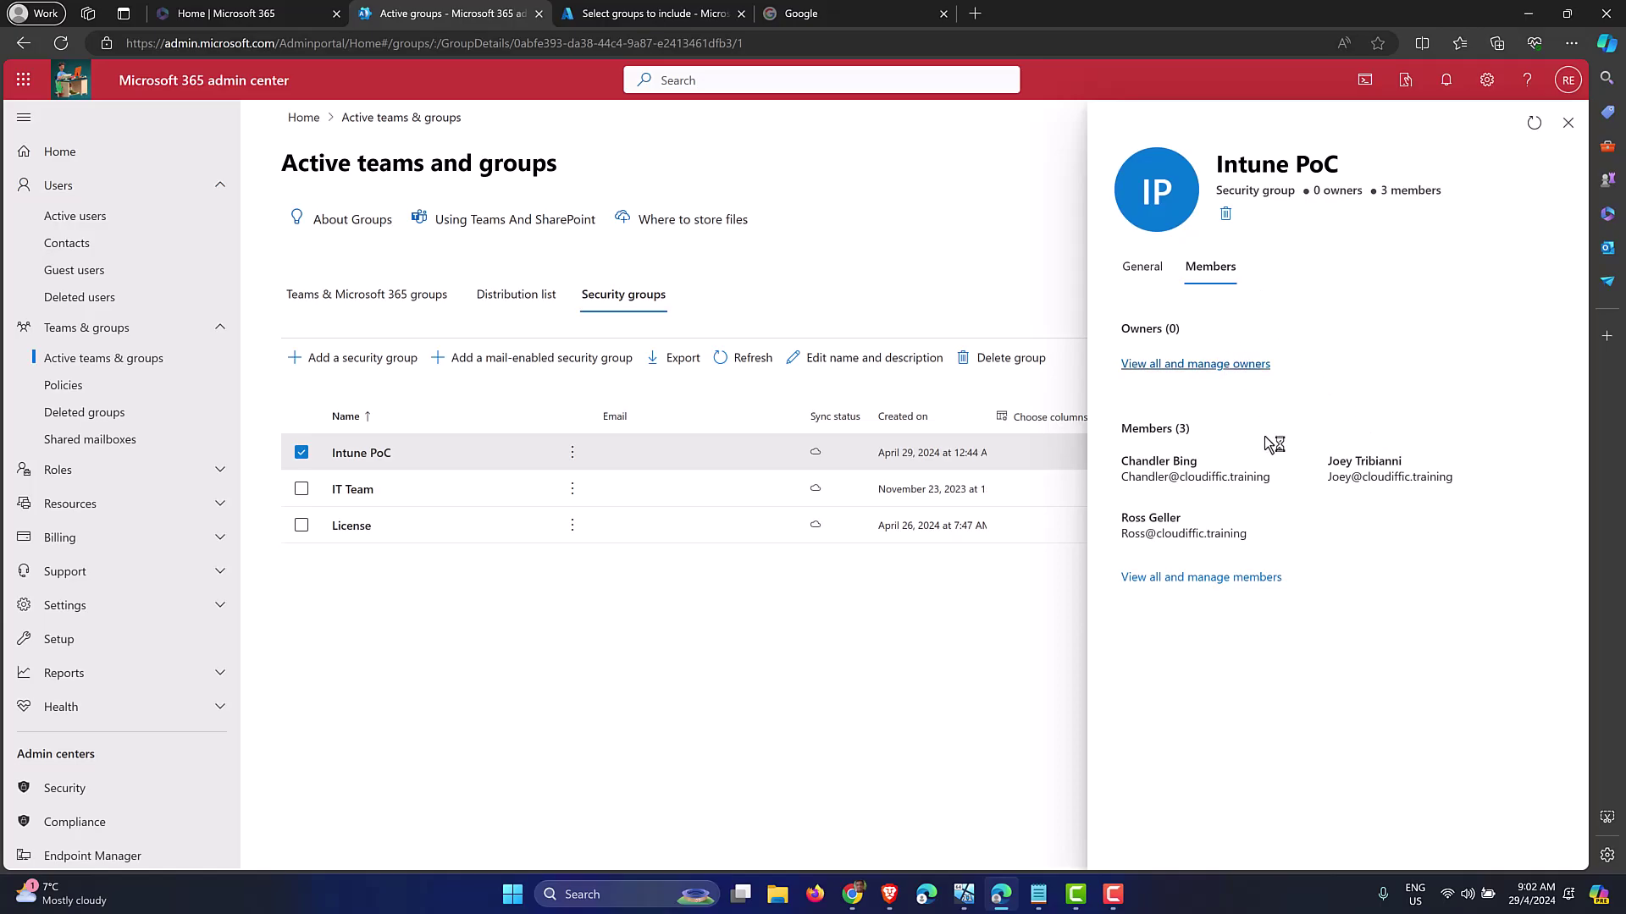
click(1183, 578)
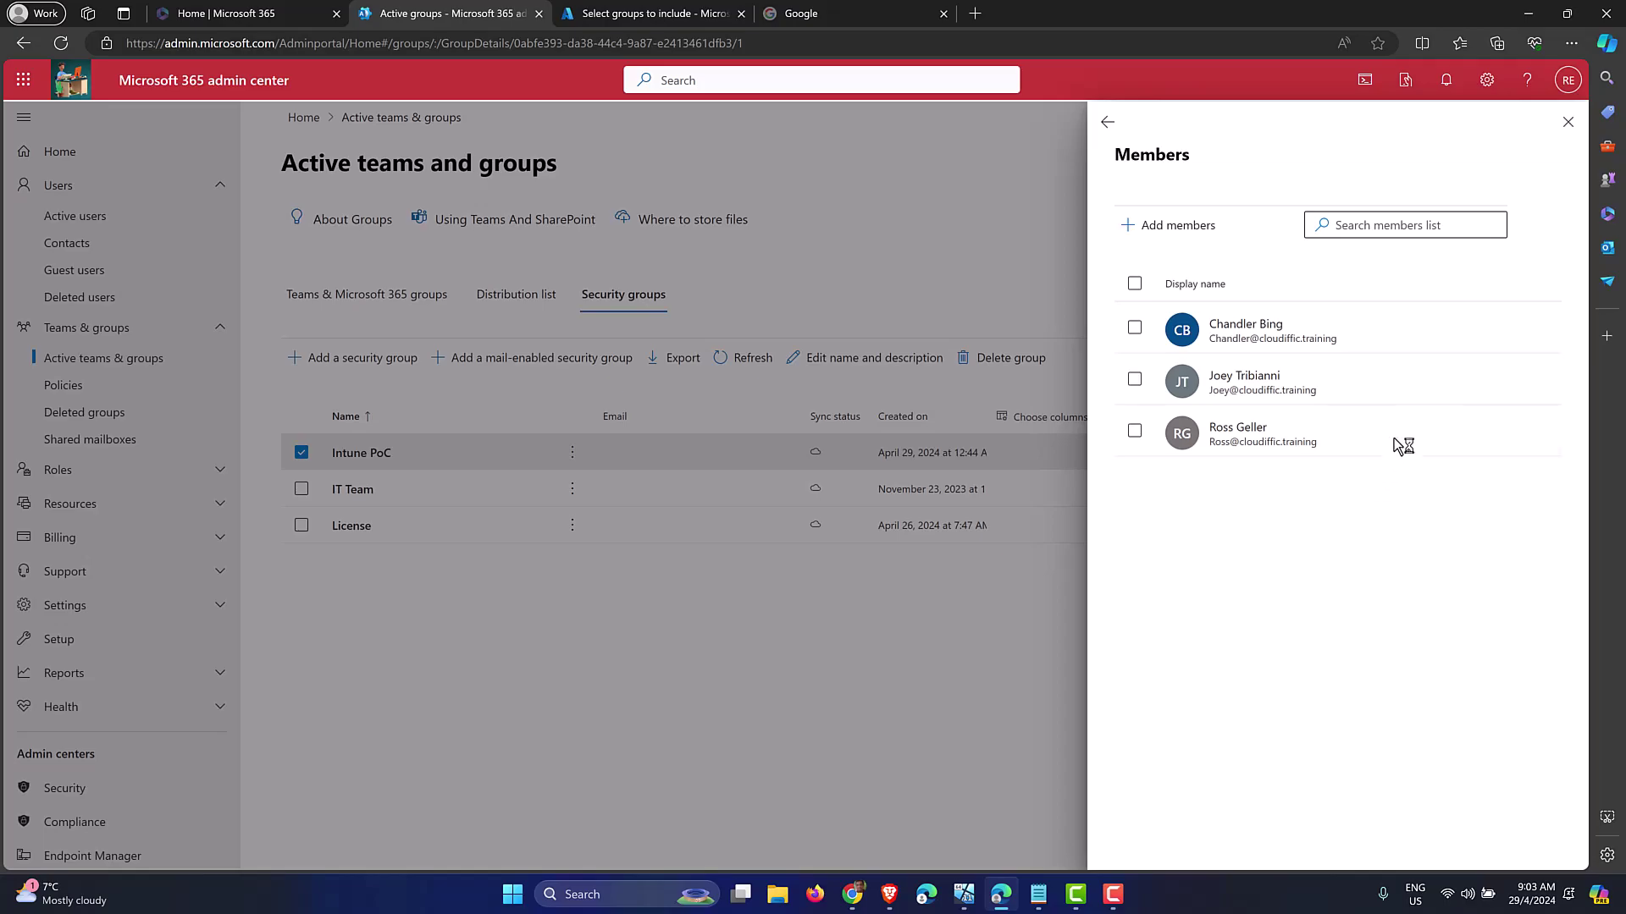
click(1568, 121)
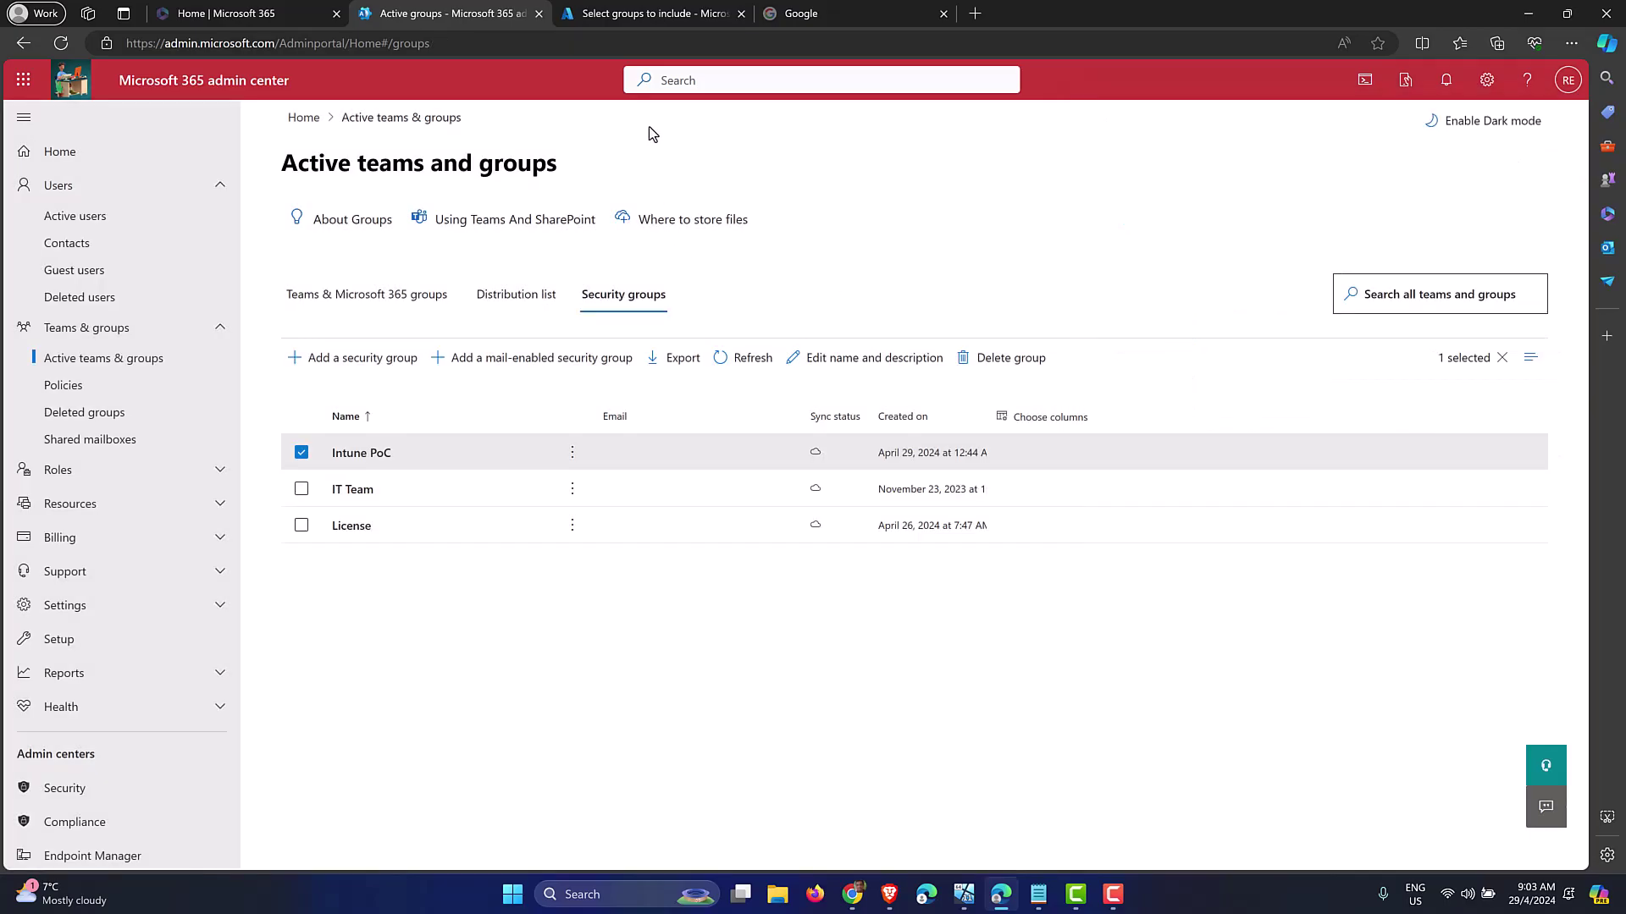
click(647, 17)
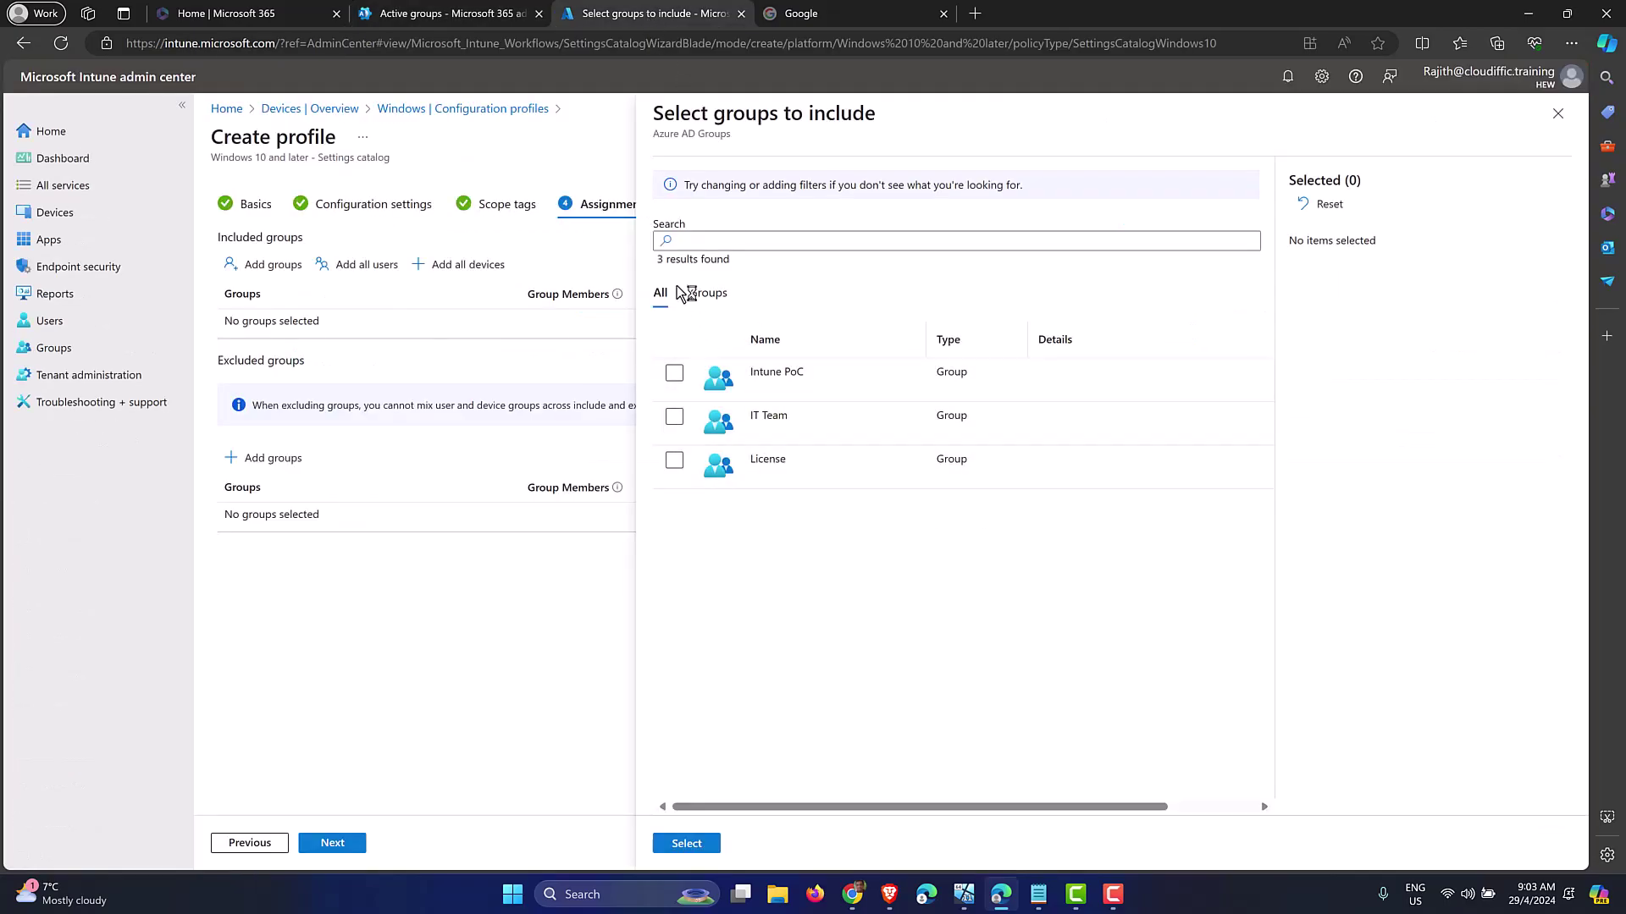
- Include the Intune PoC group (3 users) in the profile assignment and continue to Review + create
click(675, 373)
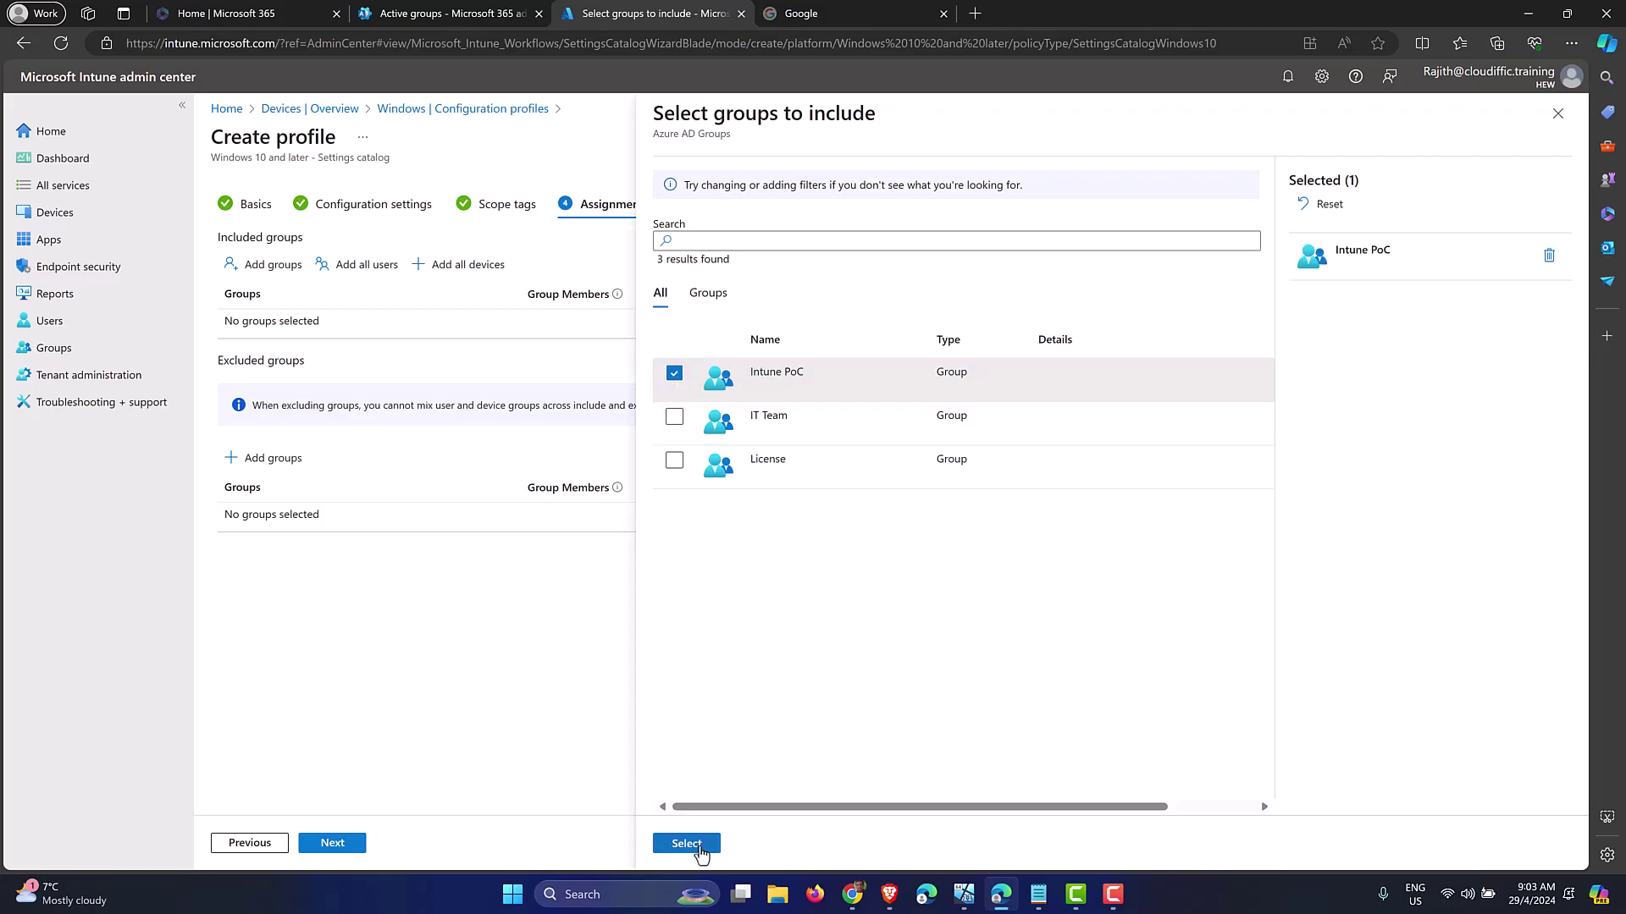
click(700, 845)
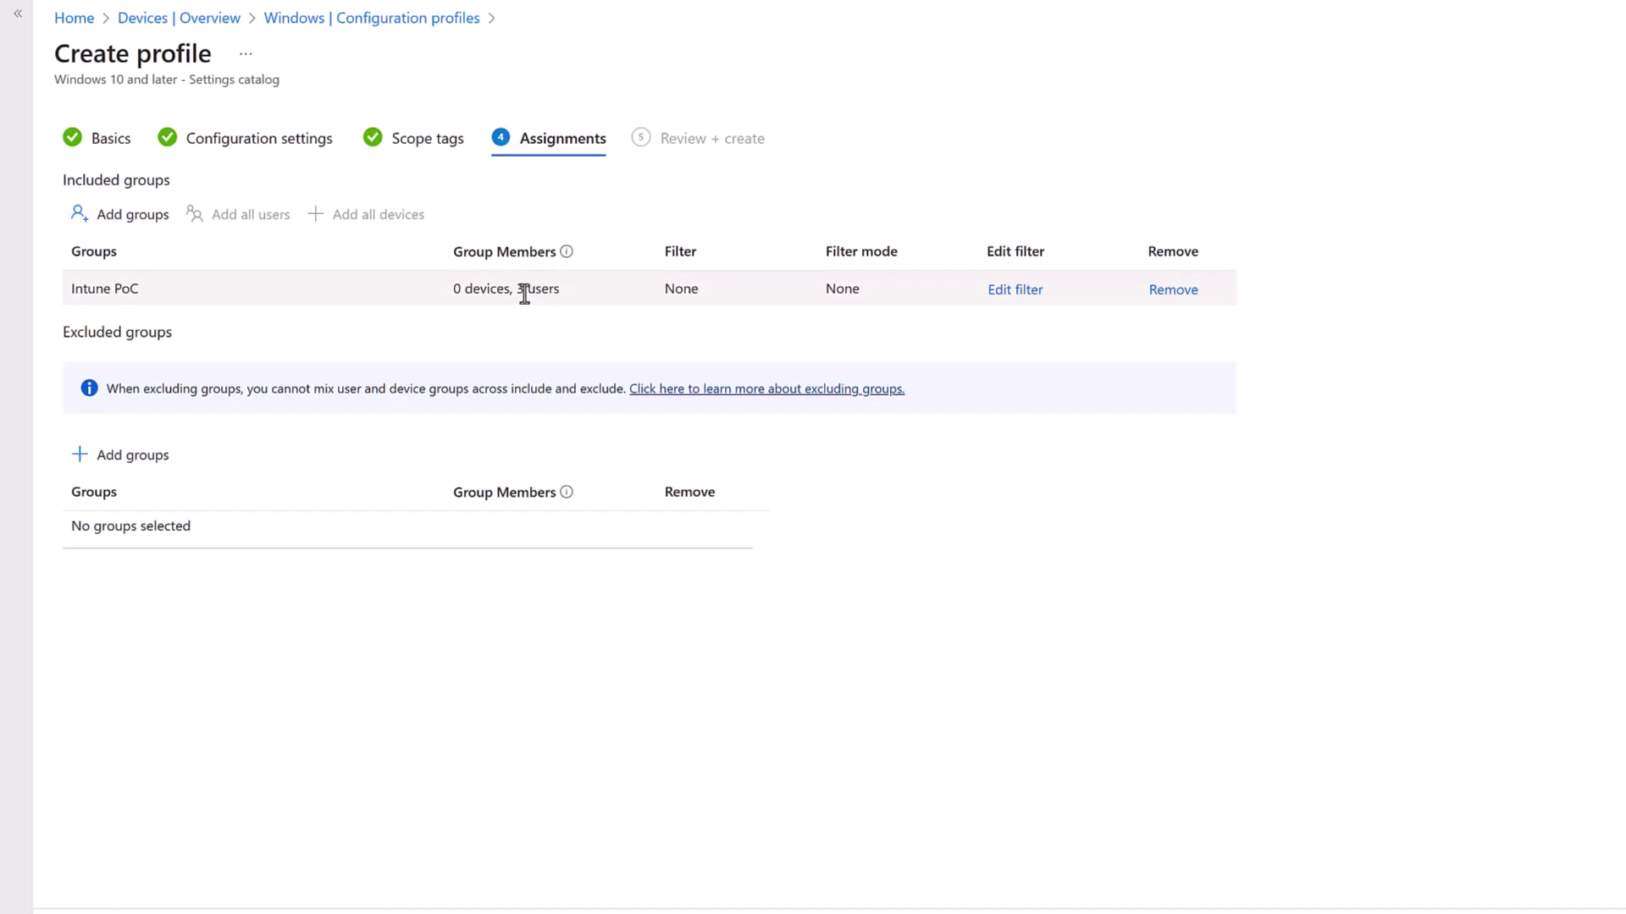
drag(457, 292, 569, 297)
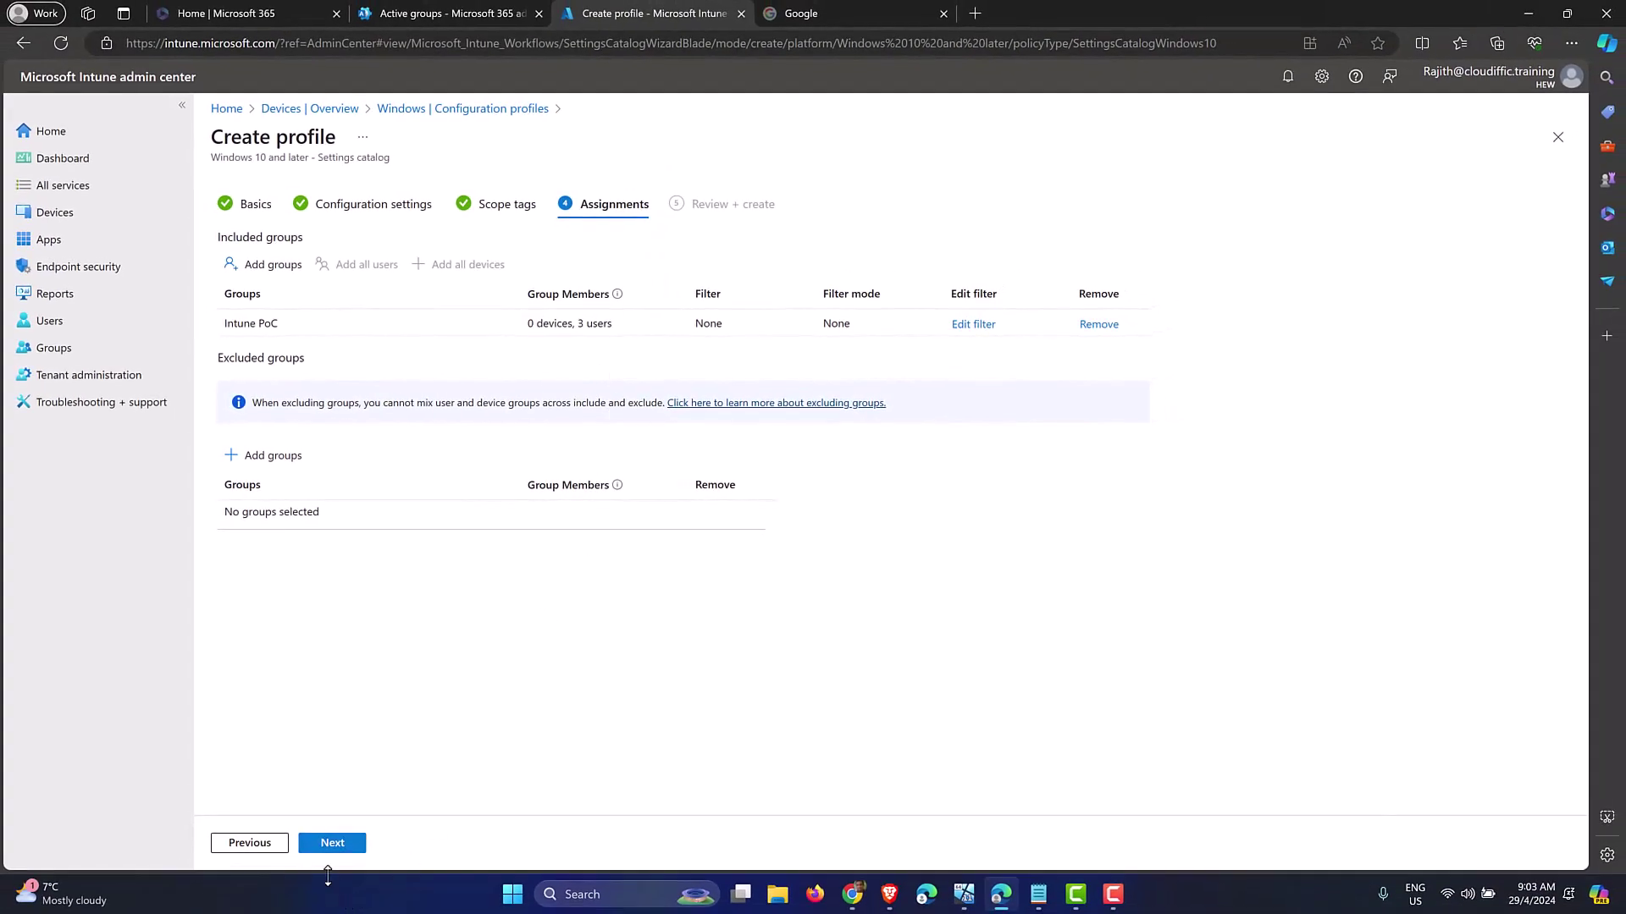
click(265, 911)
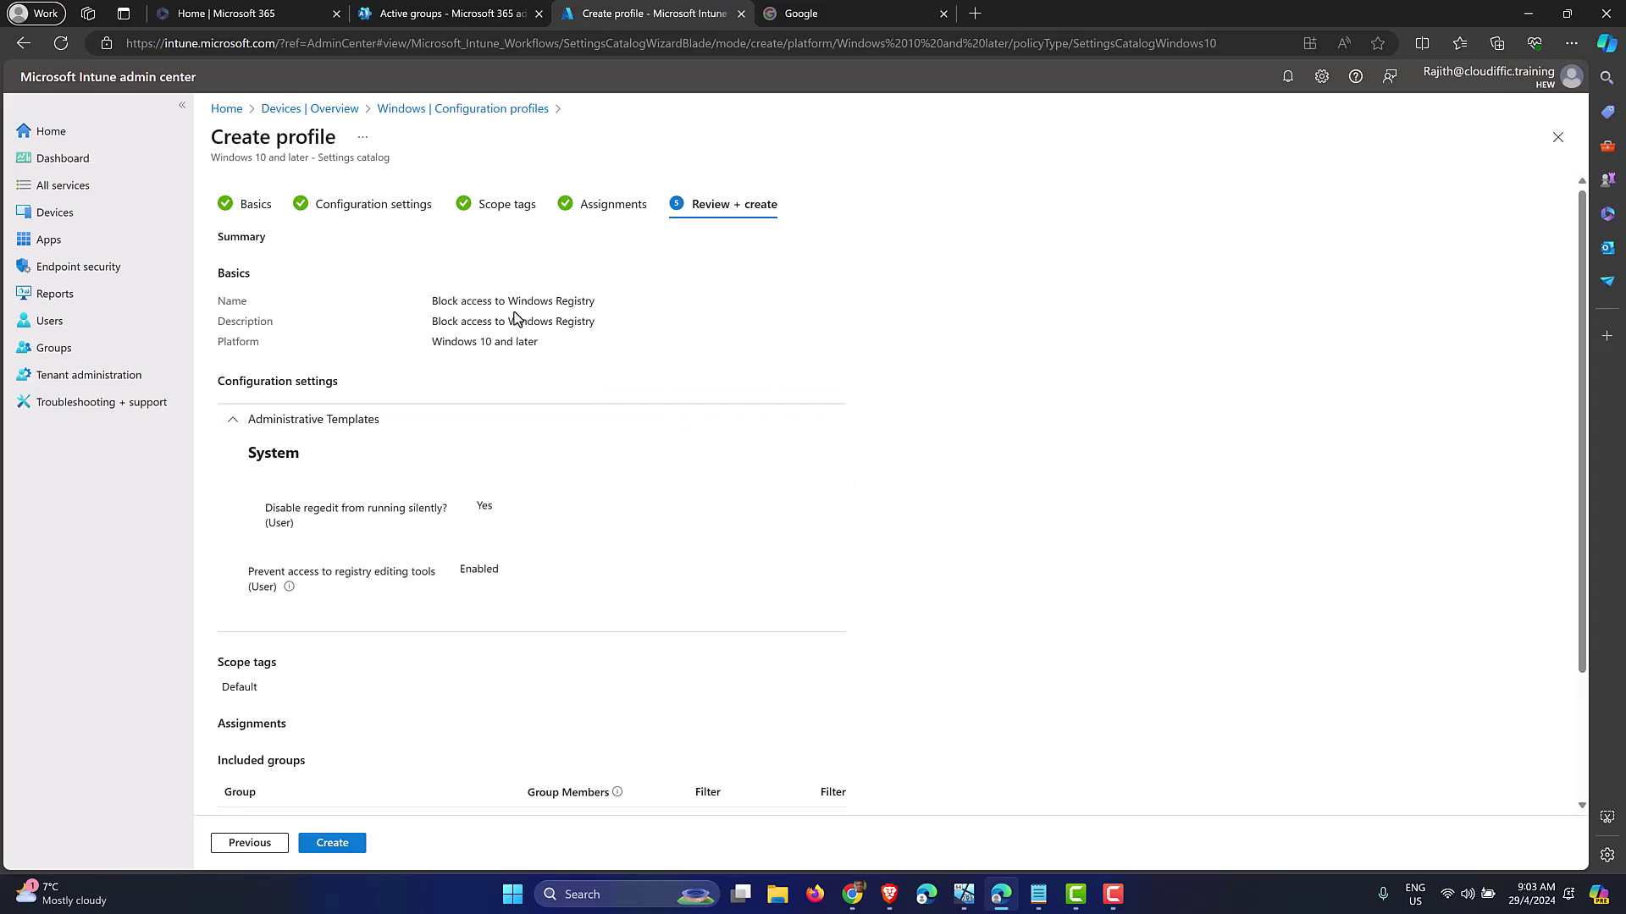
- Check the profile name and both registry settings (regedit silent run, registry editing tools) in the summary
drag(595, 302, 435, 302)
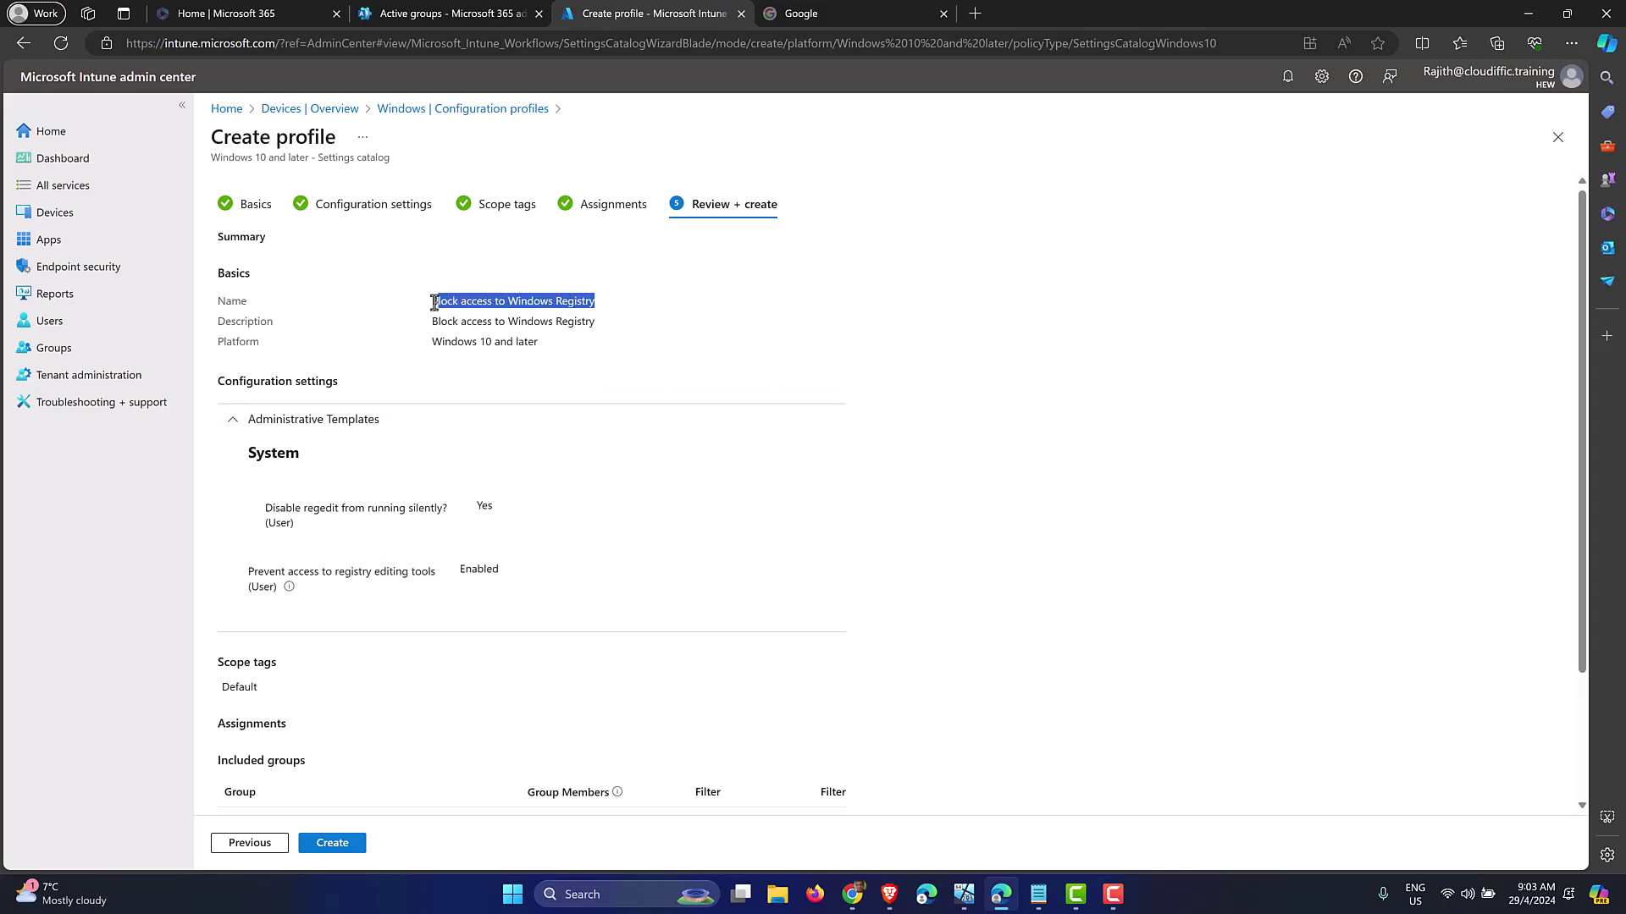
click(466, 350)
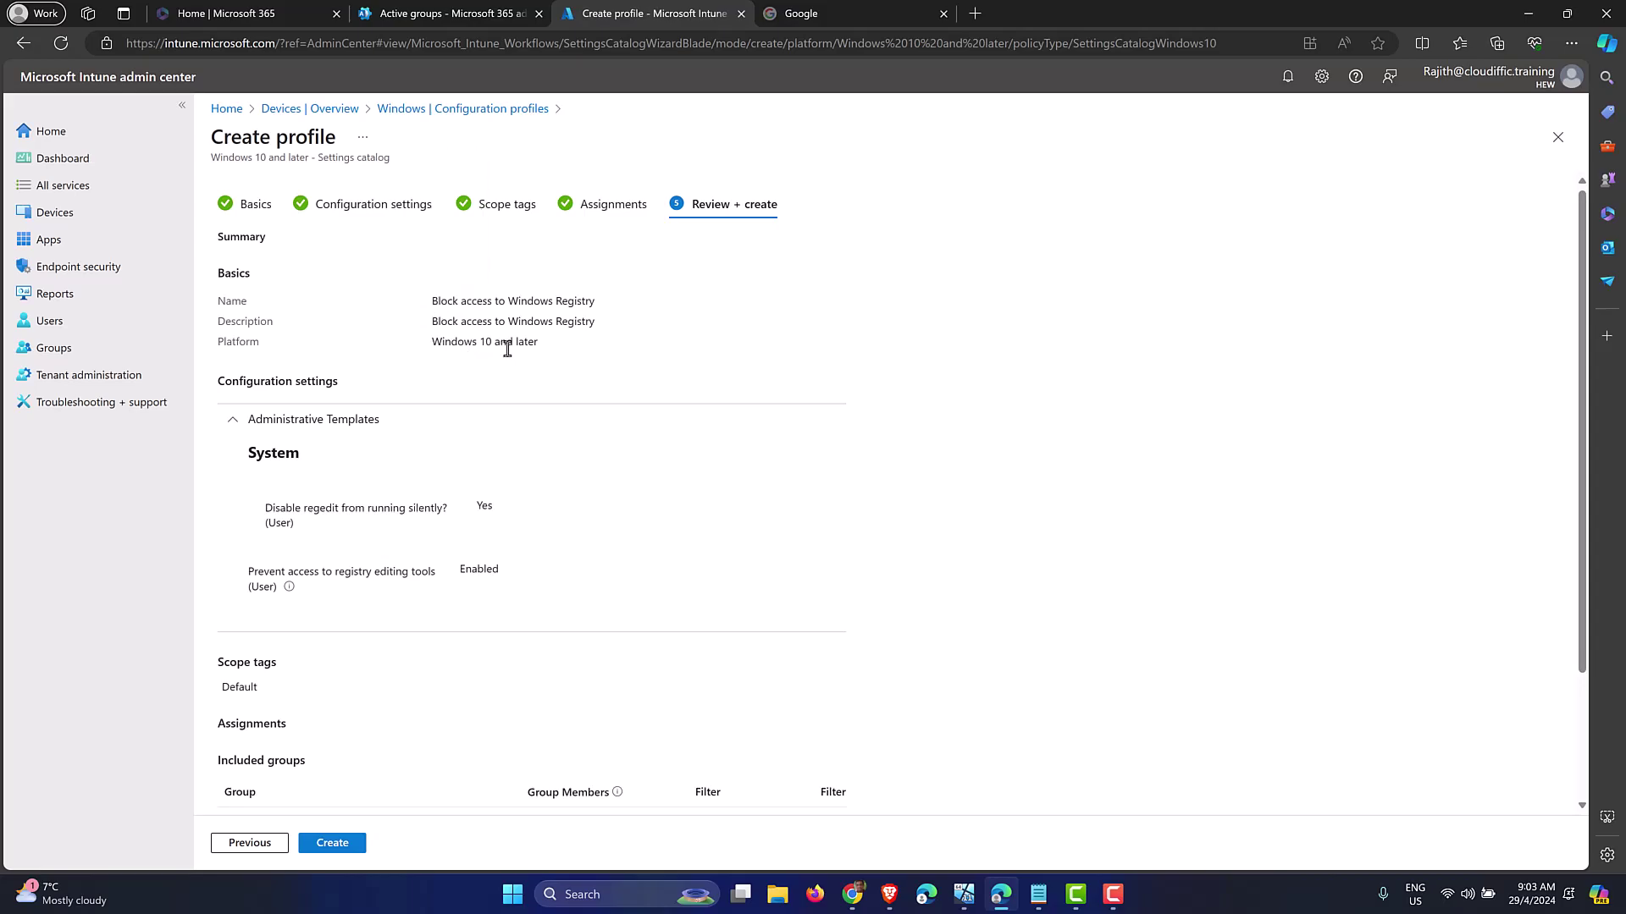
scroll(664, 417, down, 1)
mouse_move(206, 370)
mouse_down()
mouse_move(212, 424)
mouse_move(636, 370)
mouse_up()
drag(267, 413, 446, 415)
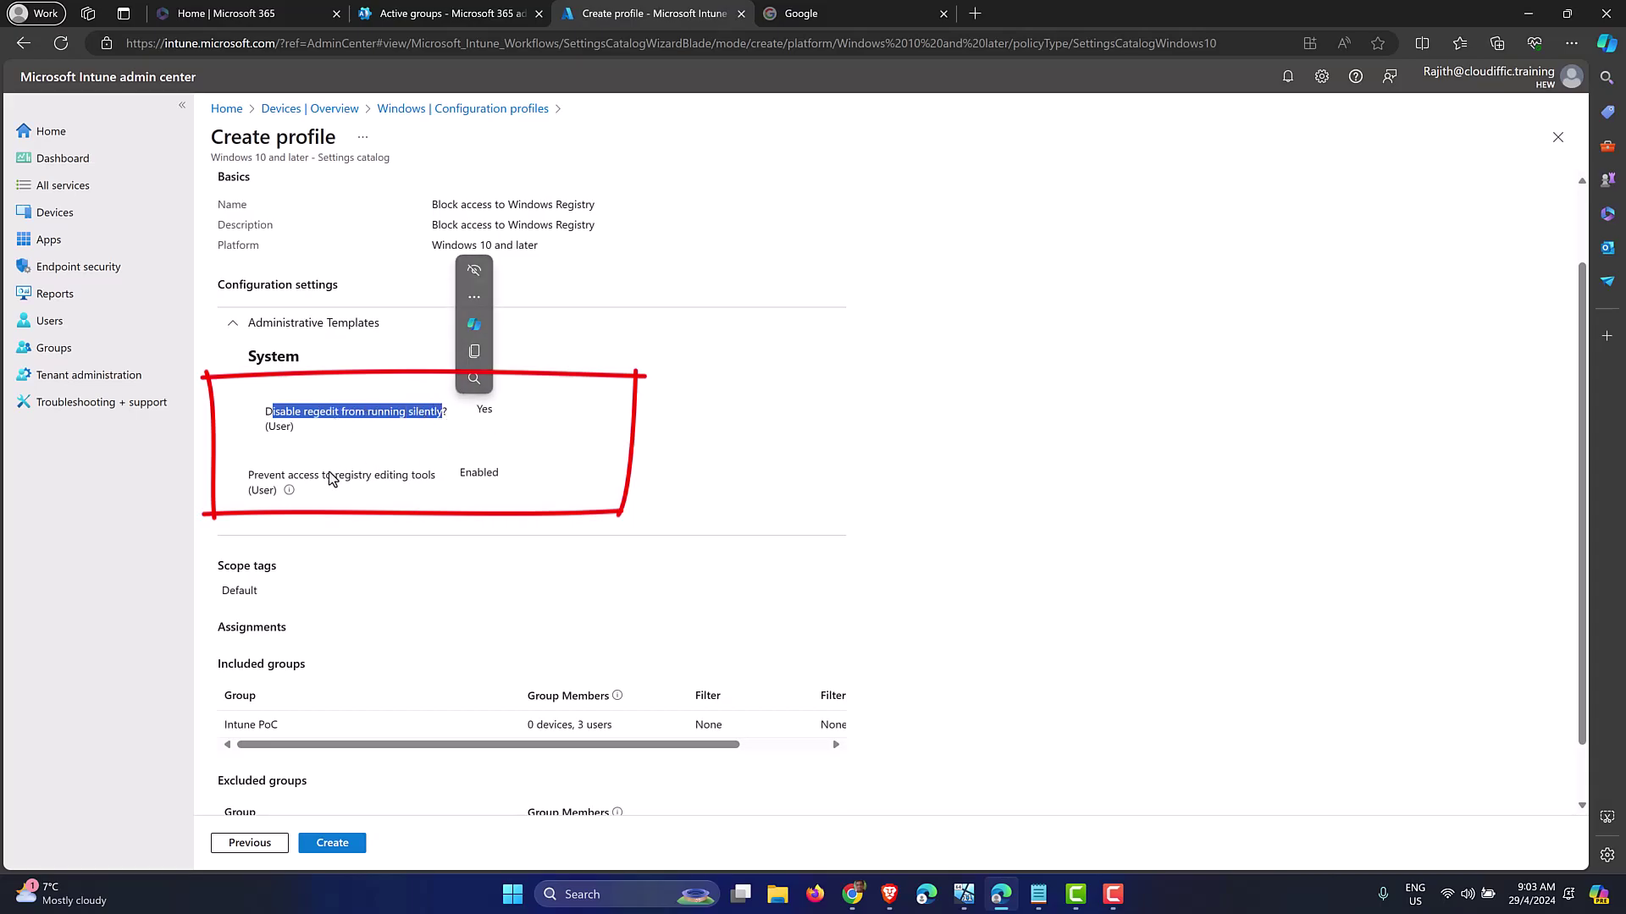
drag(311, 477, 435, 476)
click(572, 719)
- Verify Intune PoC with 3 users is the included group, then create the profile
scroll(573, 719, down, 1)
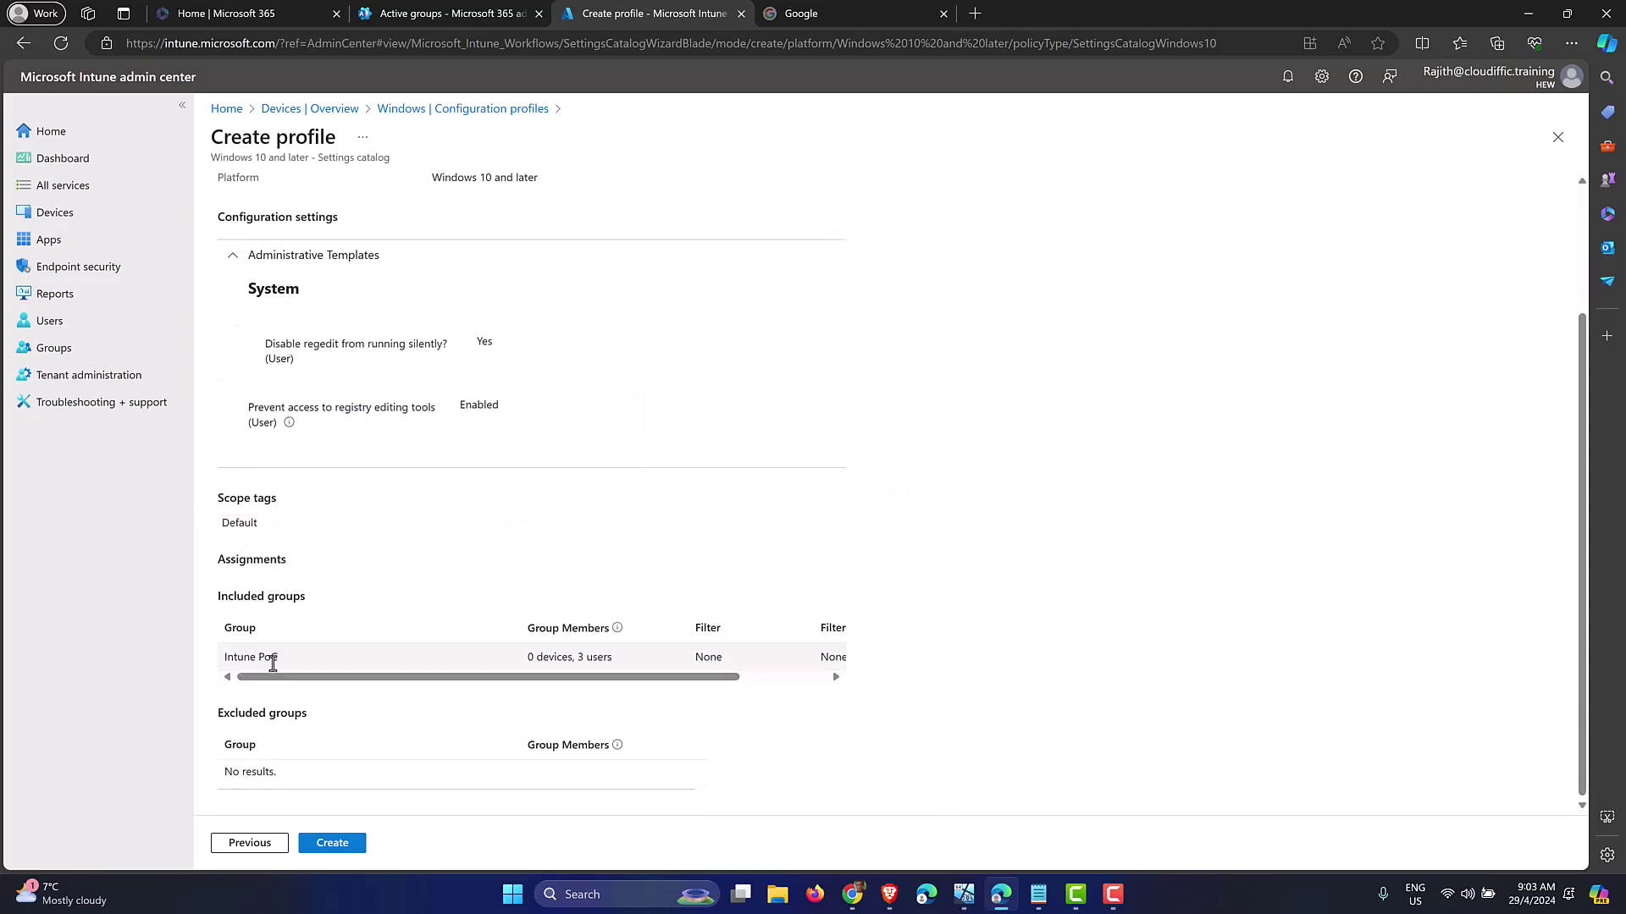
drag(281, 661, 224, 667)
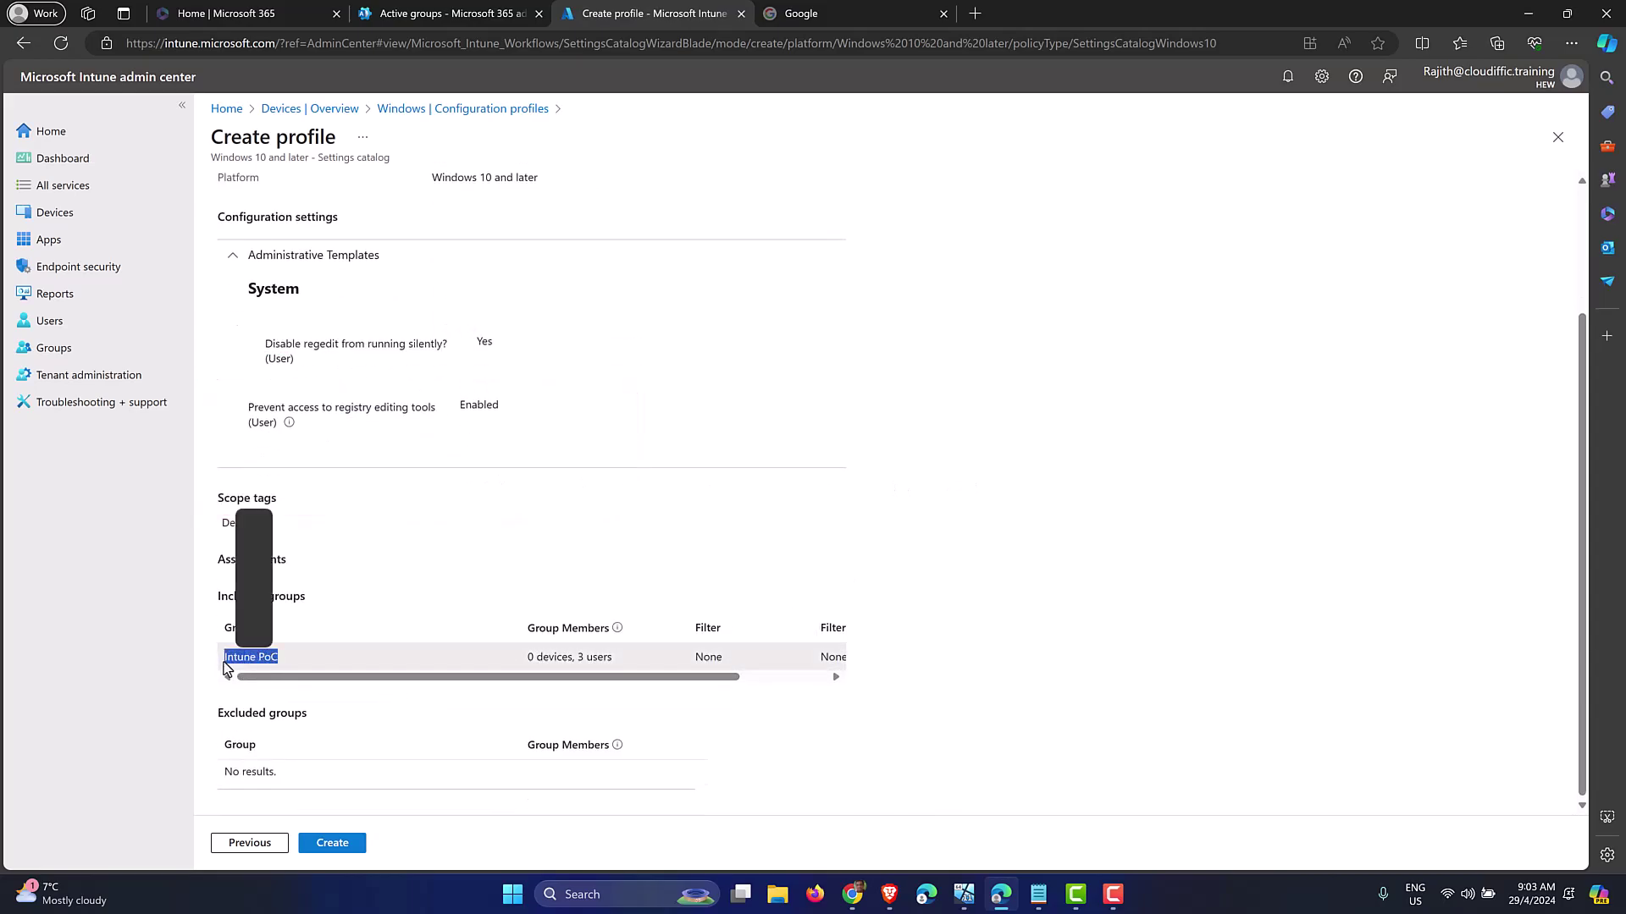
drag(611, 658, 578, 657)
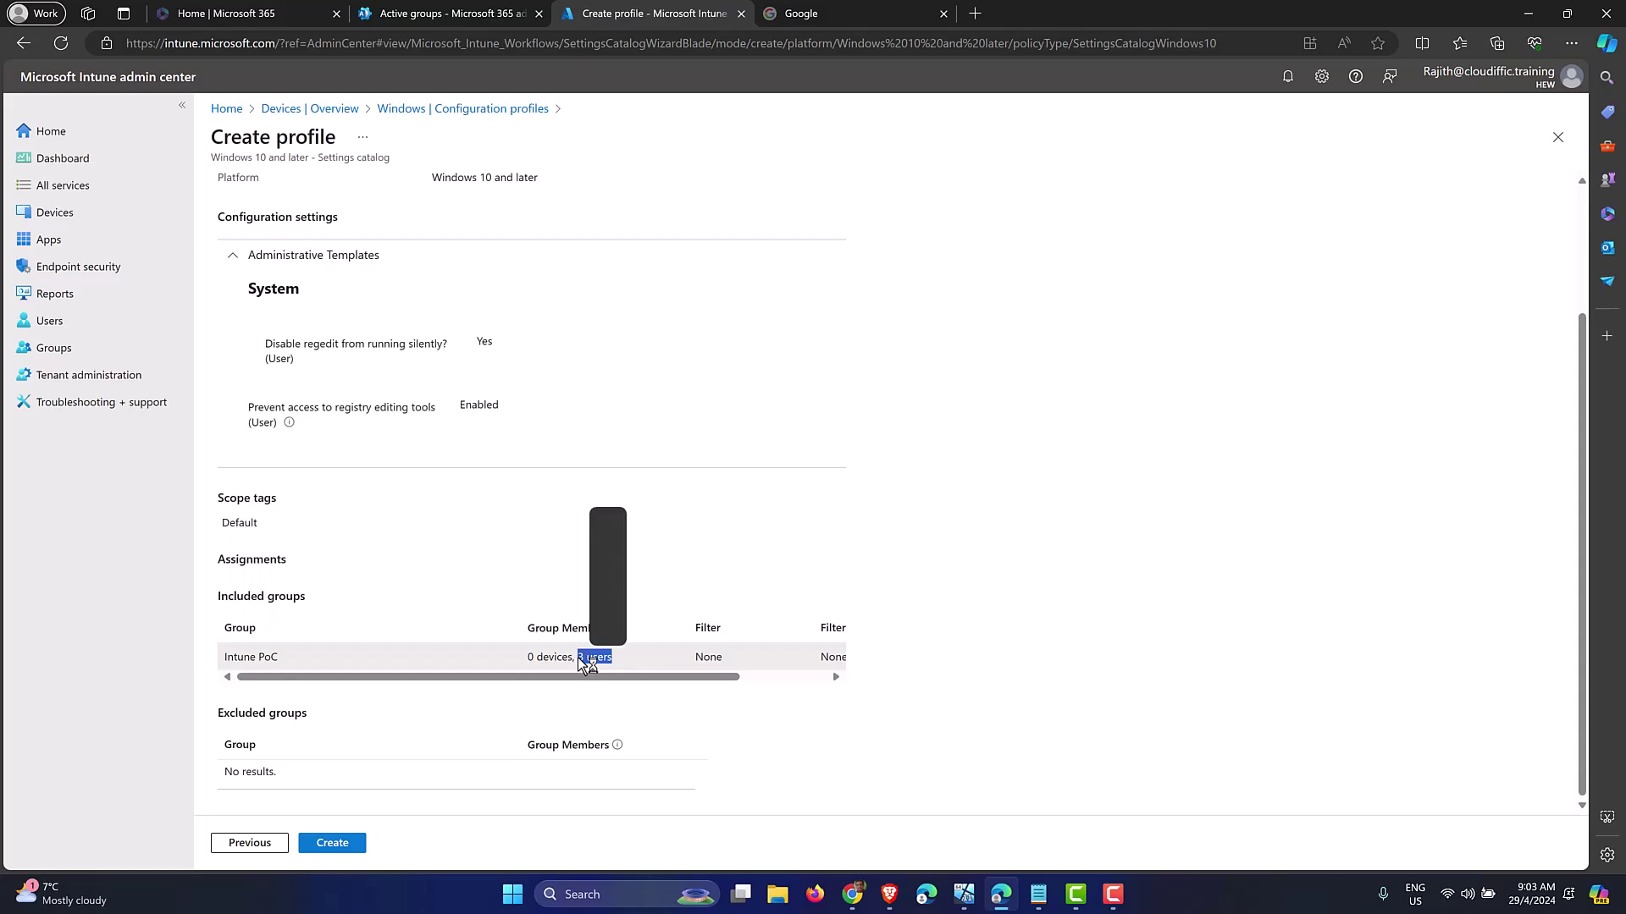
click(1010, 573)
click(348, 849)
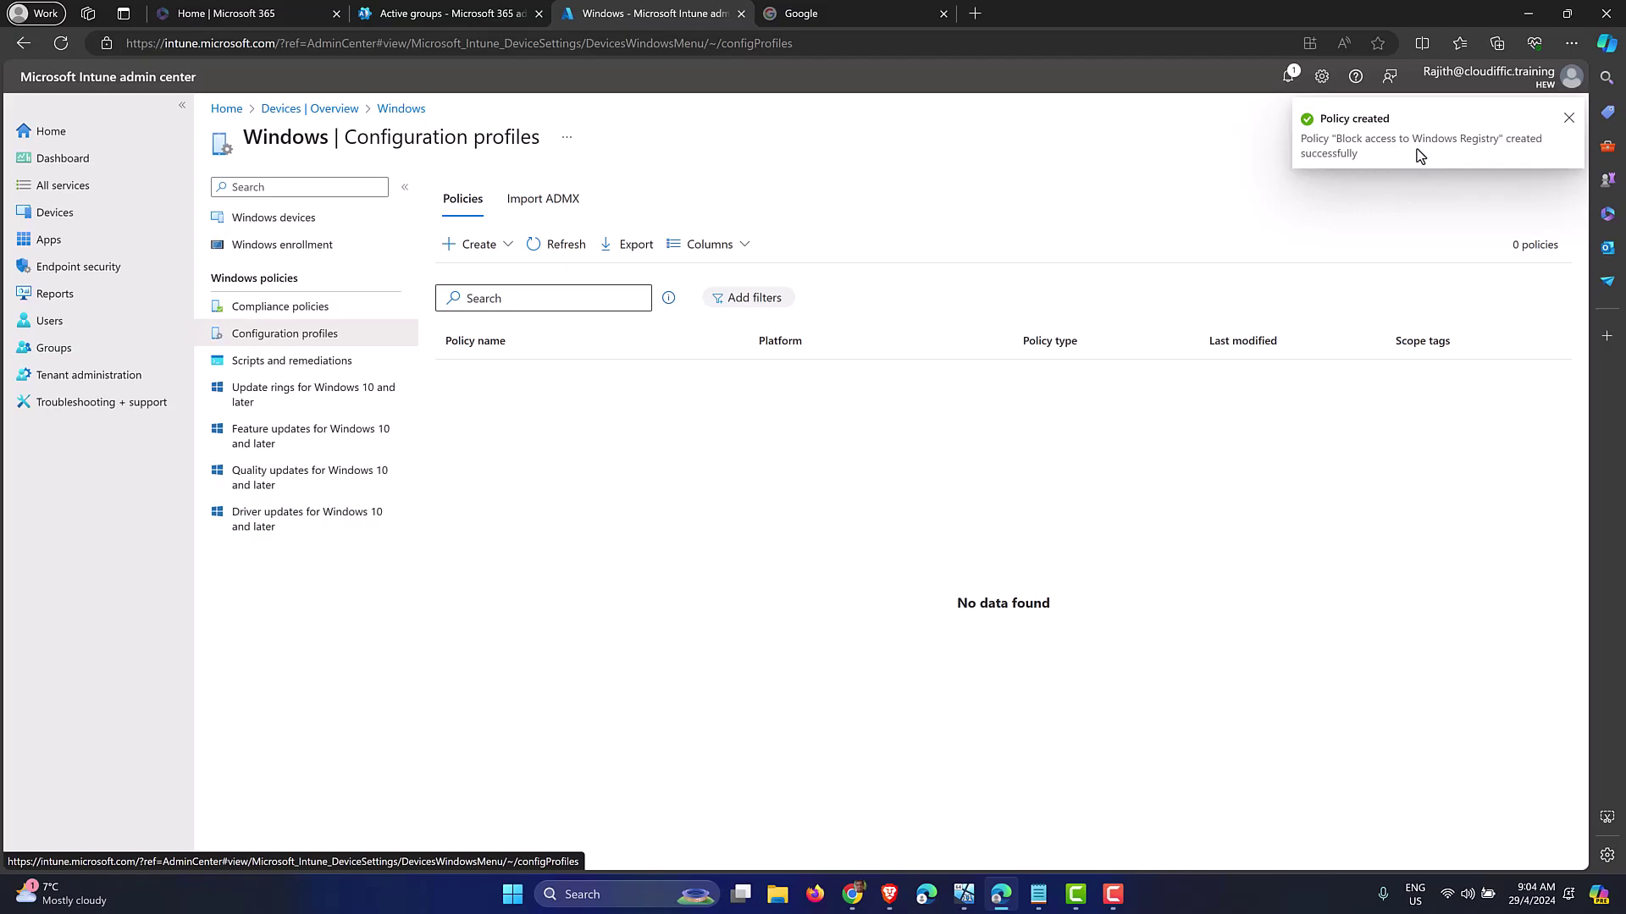
- Refresh Configuration profiles to see the new policy, then open CLOUDIFFIC-PC from Windows devices
click(560, 248)
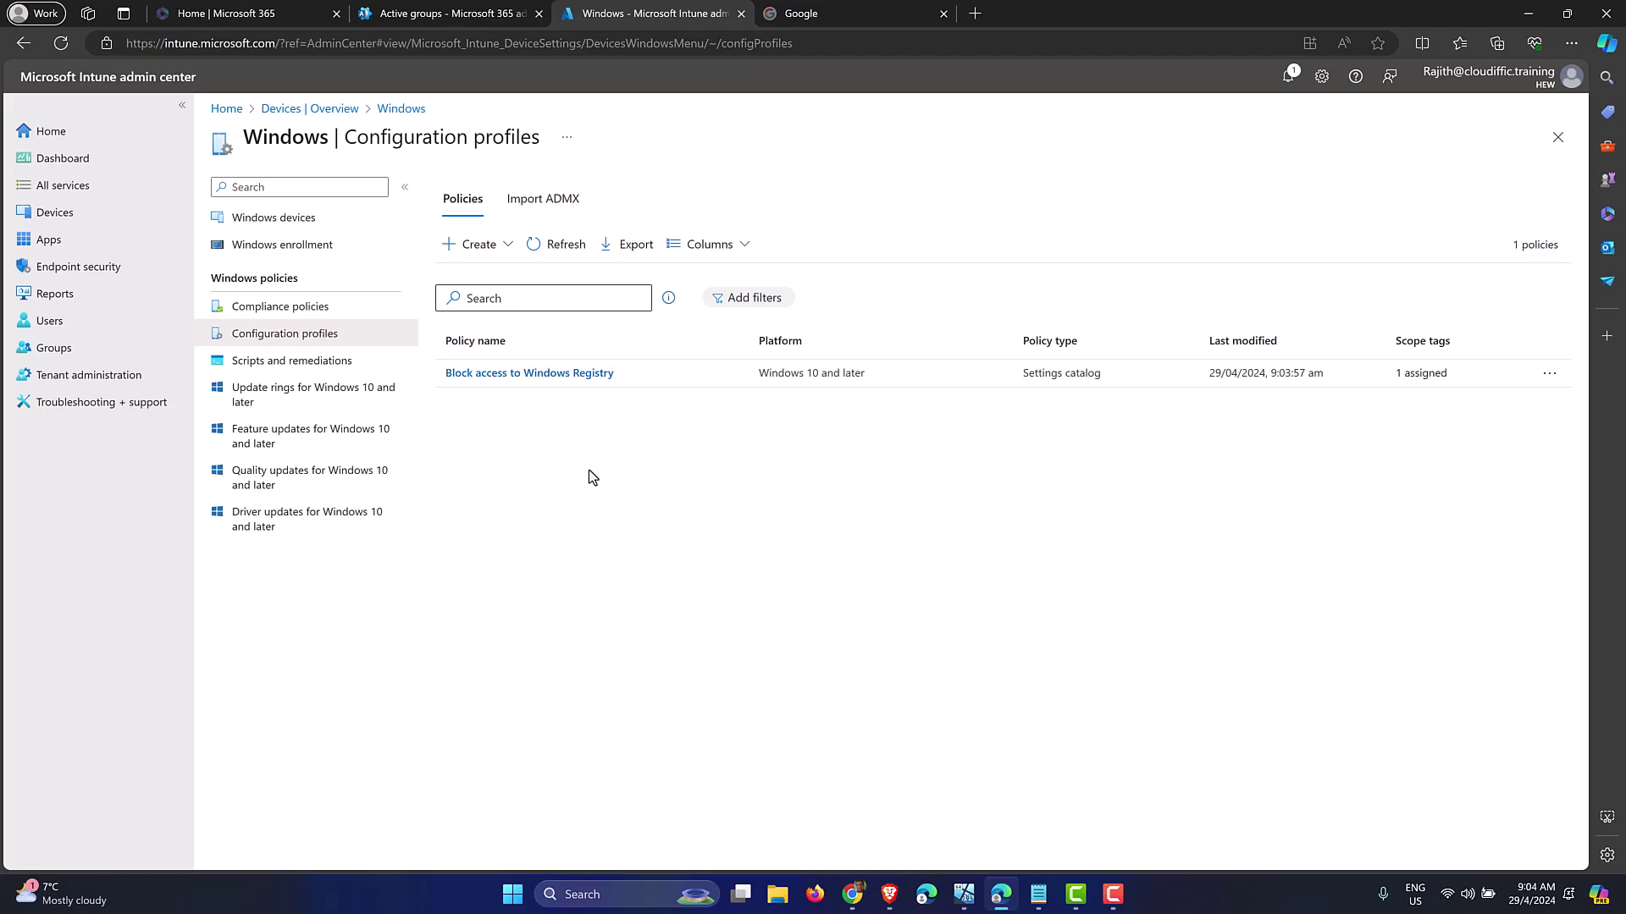
click(283, 222)
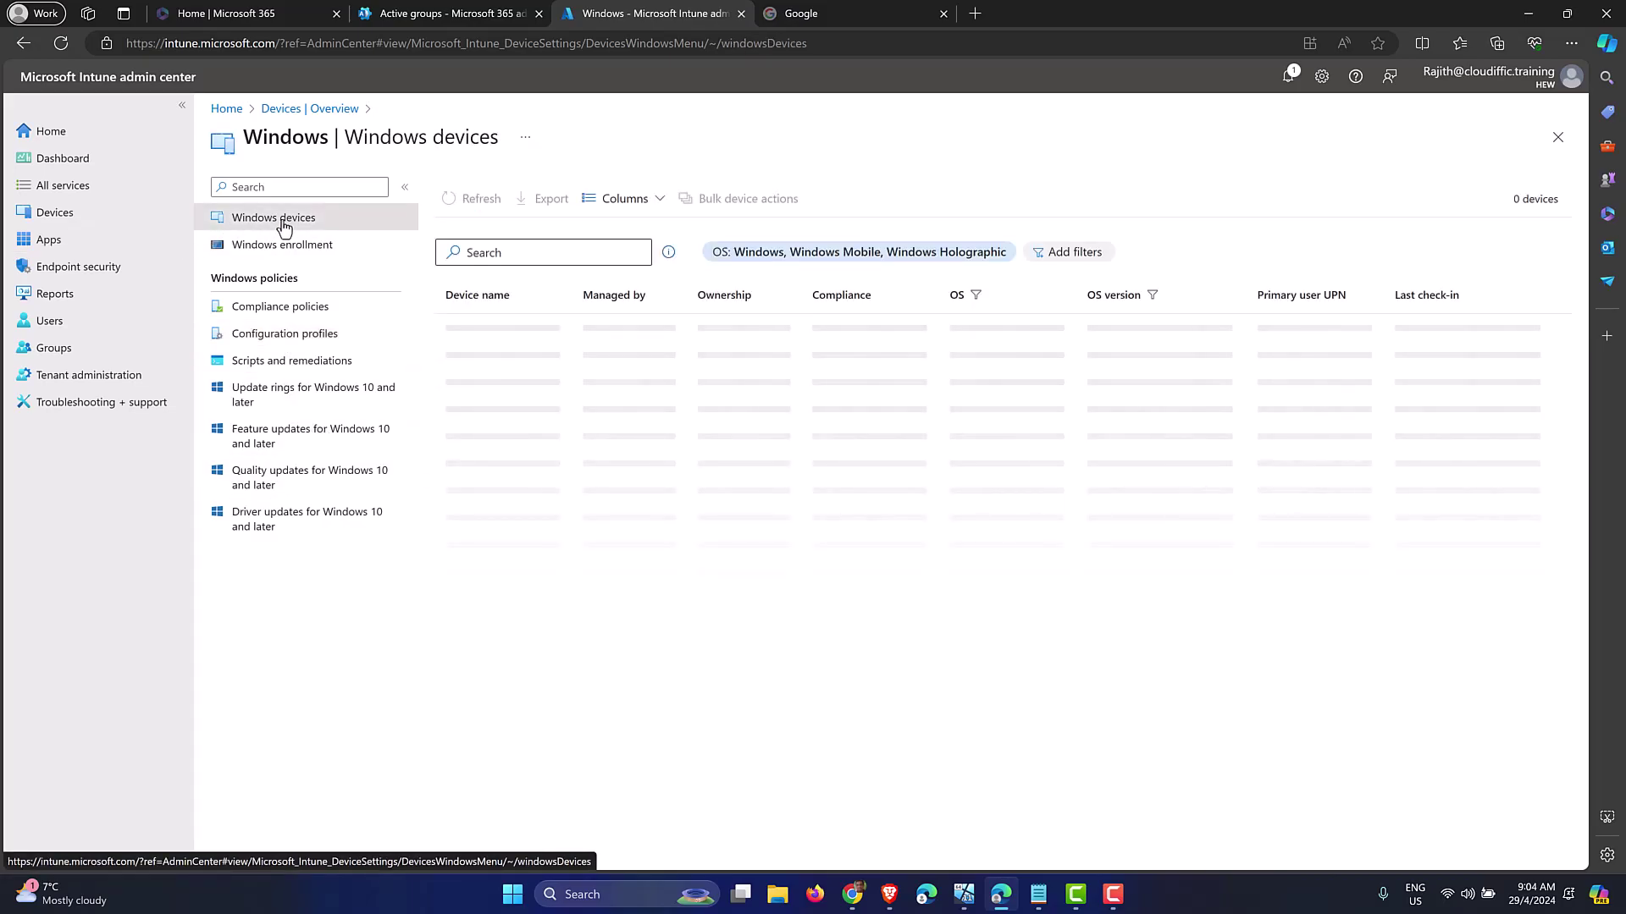
click(507, 329)
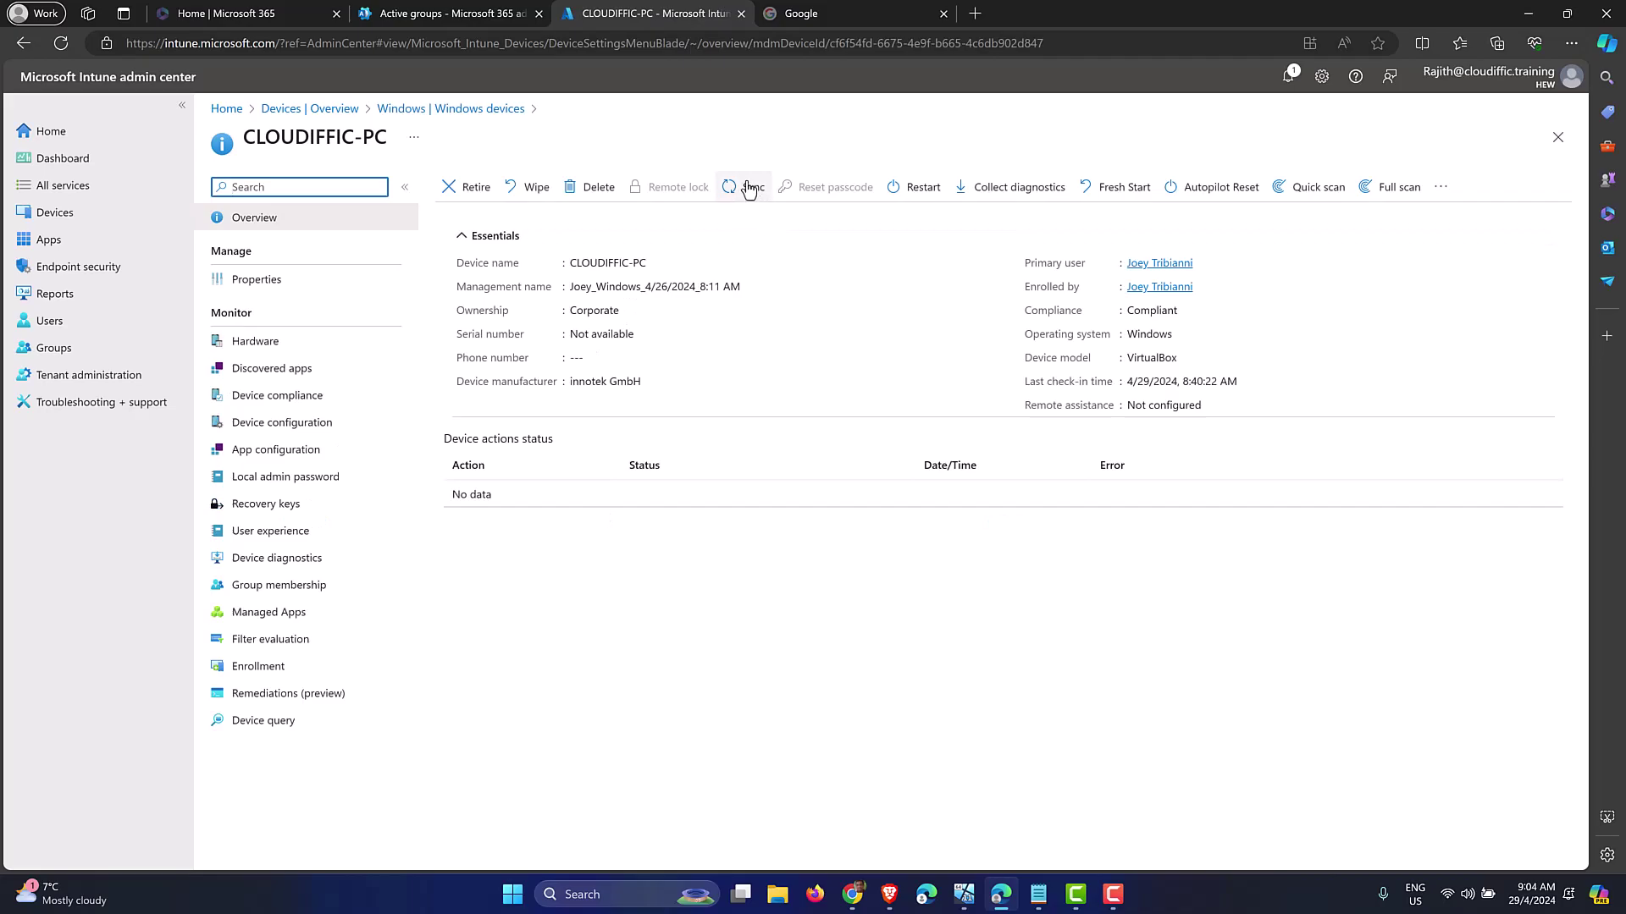
- Start a confirmed policy sync for CLOUDIFFIC-PC, then bring the Win11 Intune VM forward
click(752, 188)
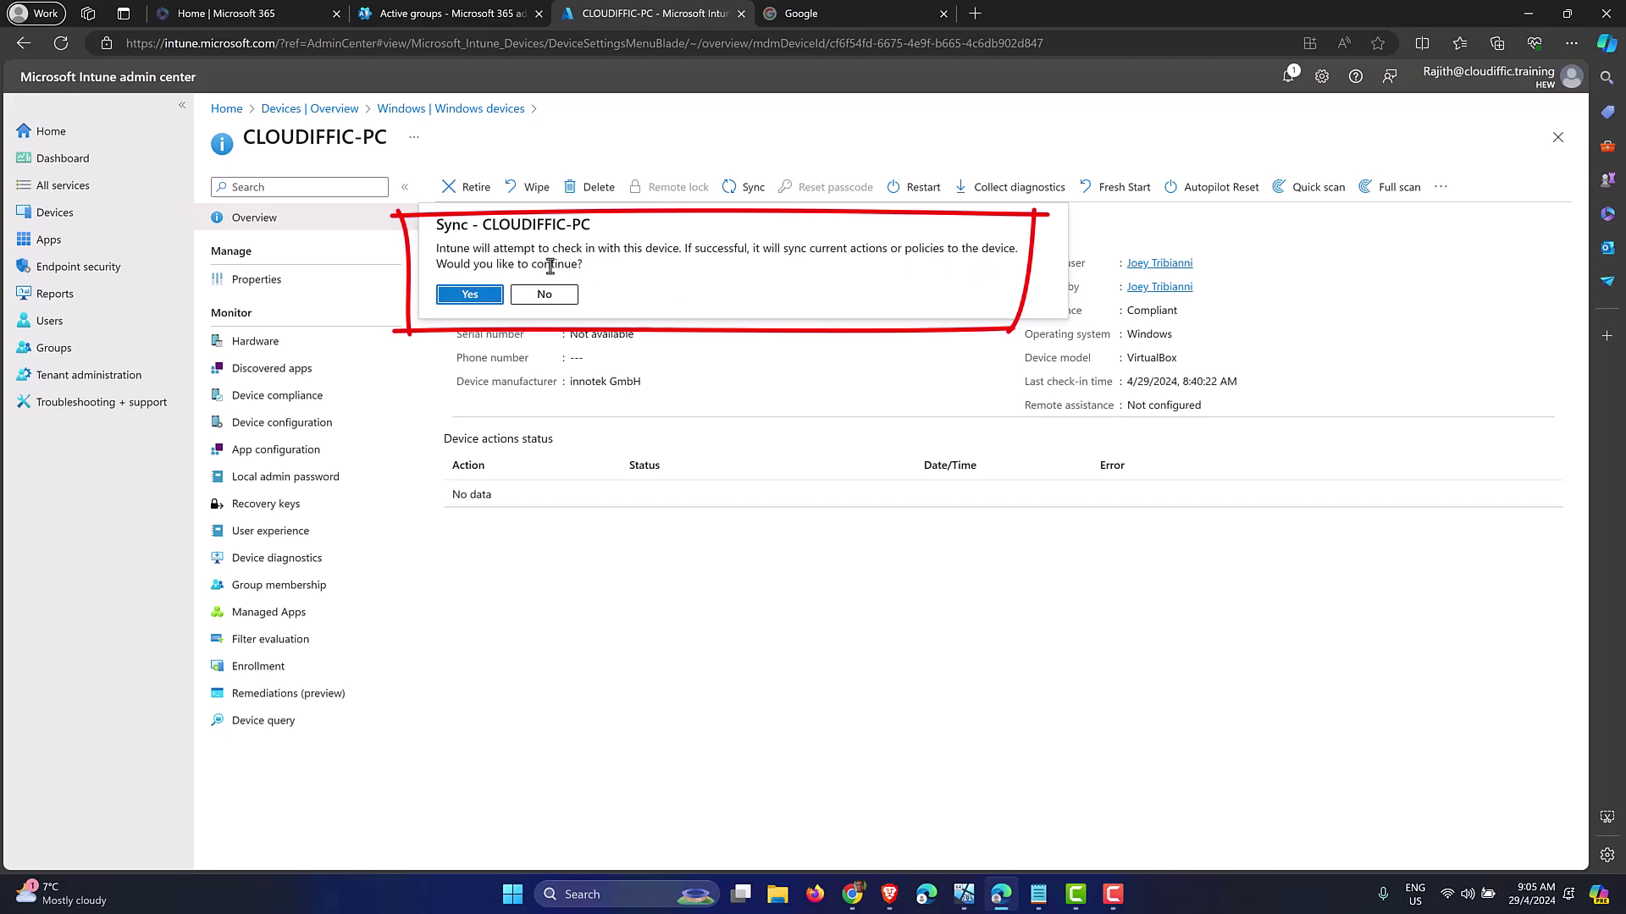
click(471, 294)
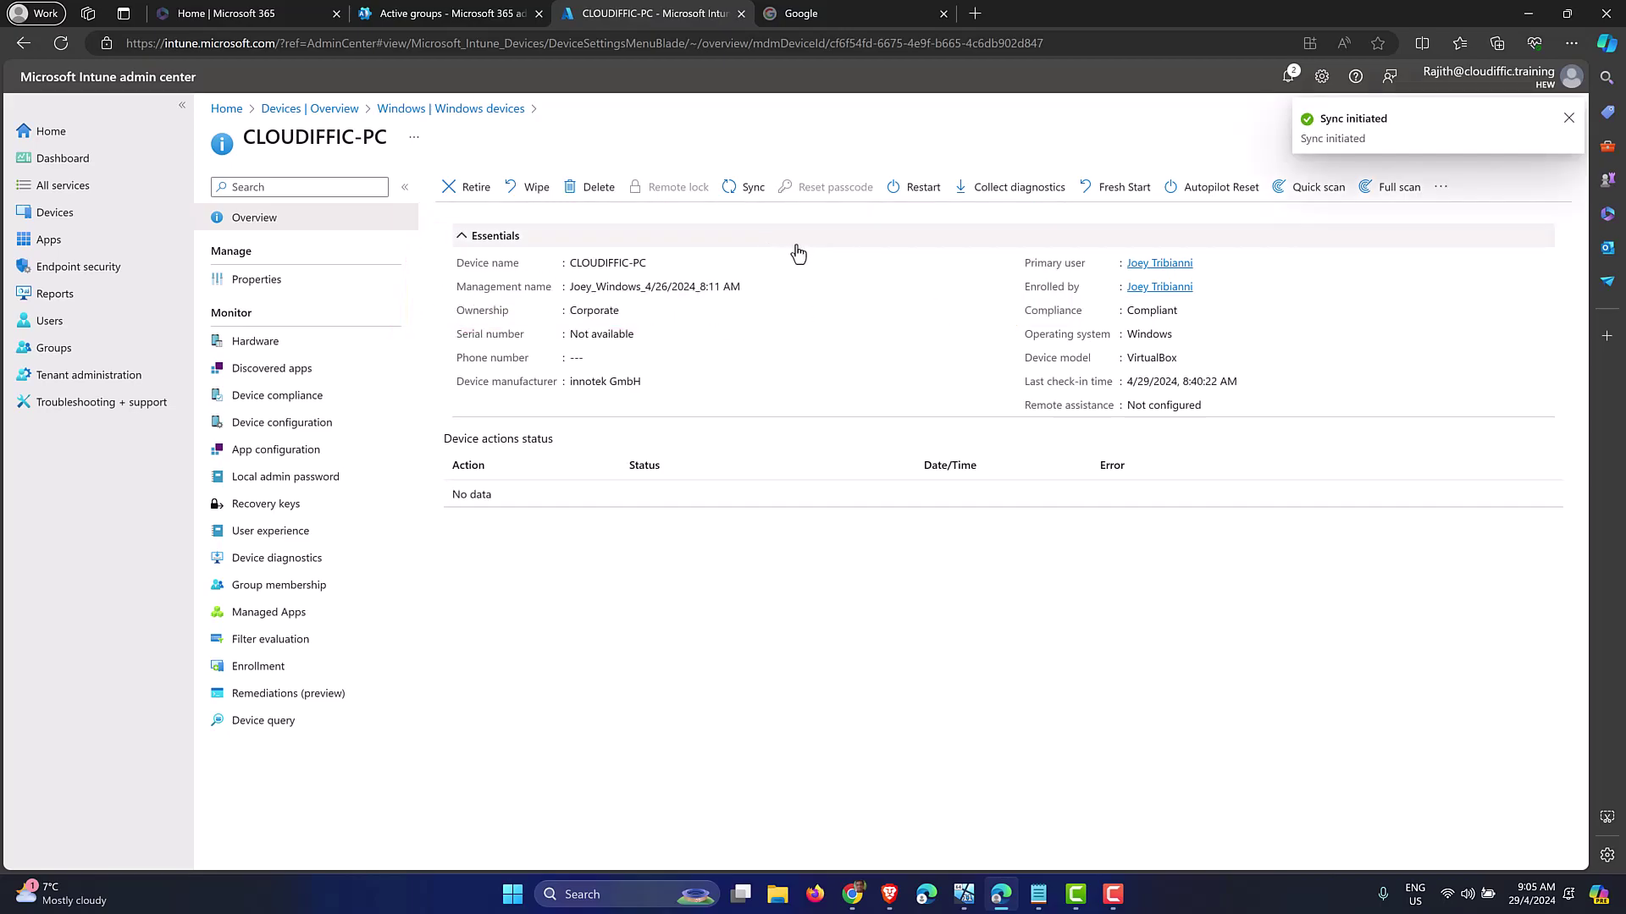
click(965, 894)
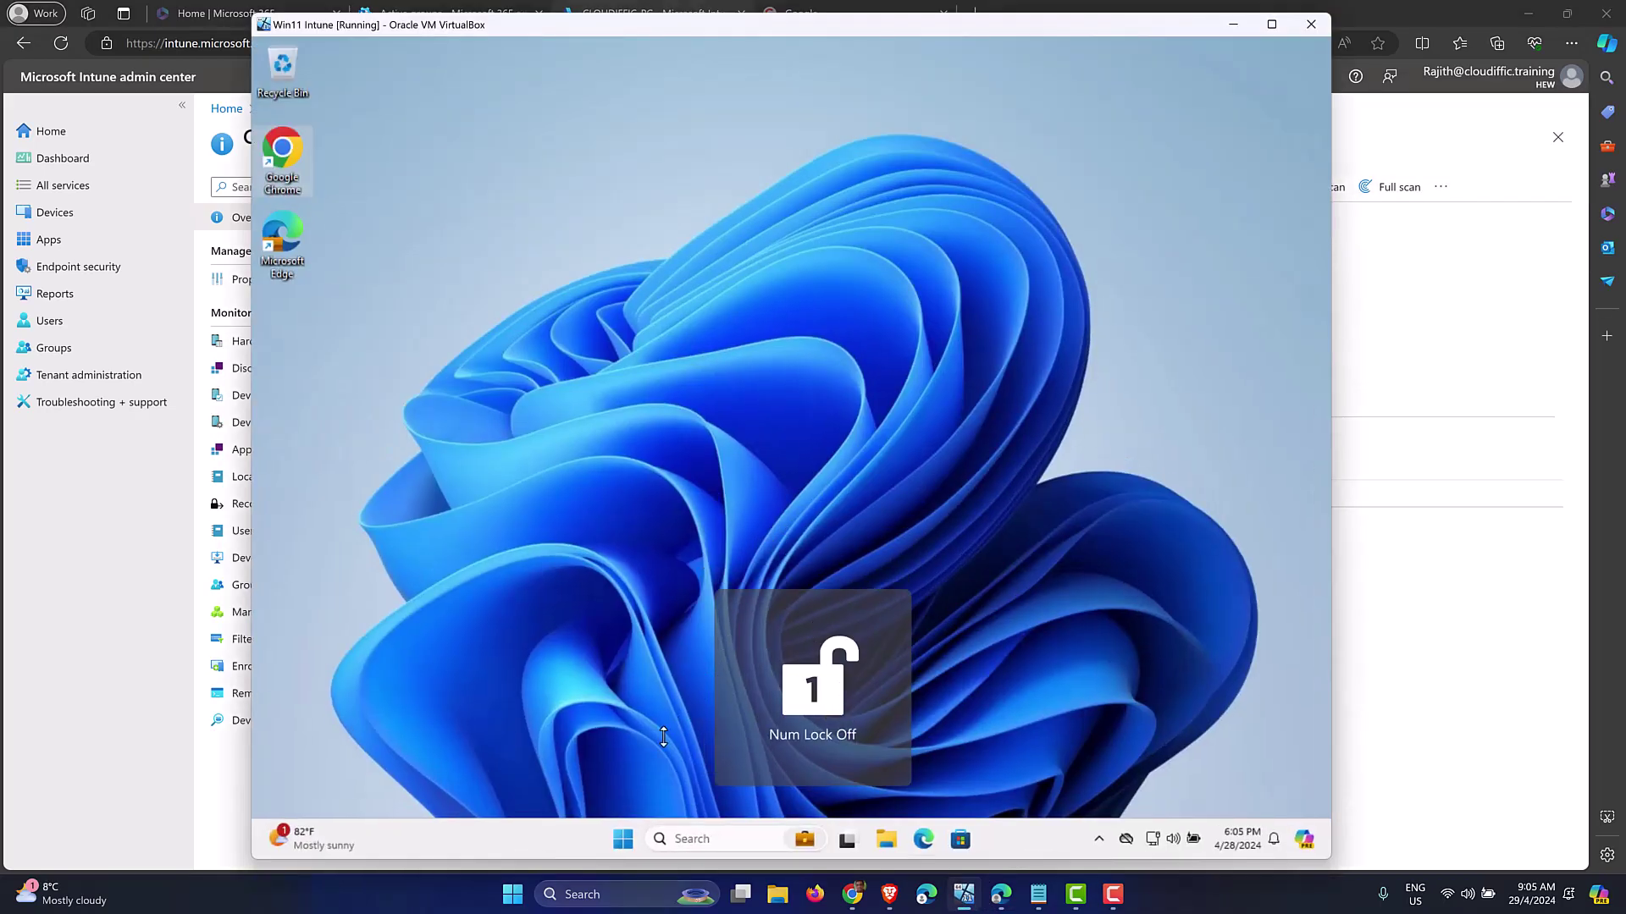
- In the VM, go to Settings > Accounts > Access work or school and expand the work account
click(624, 839)
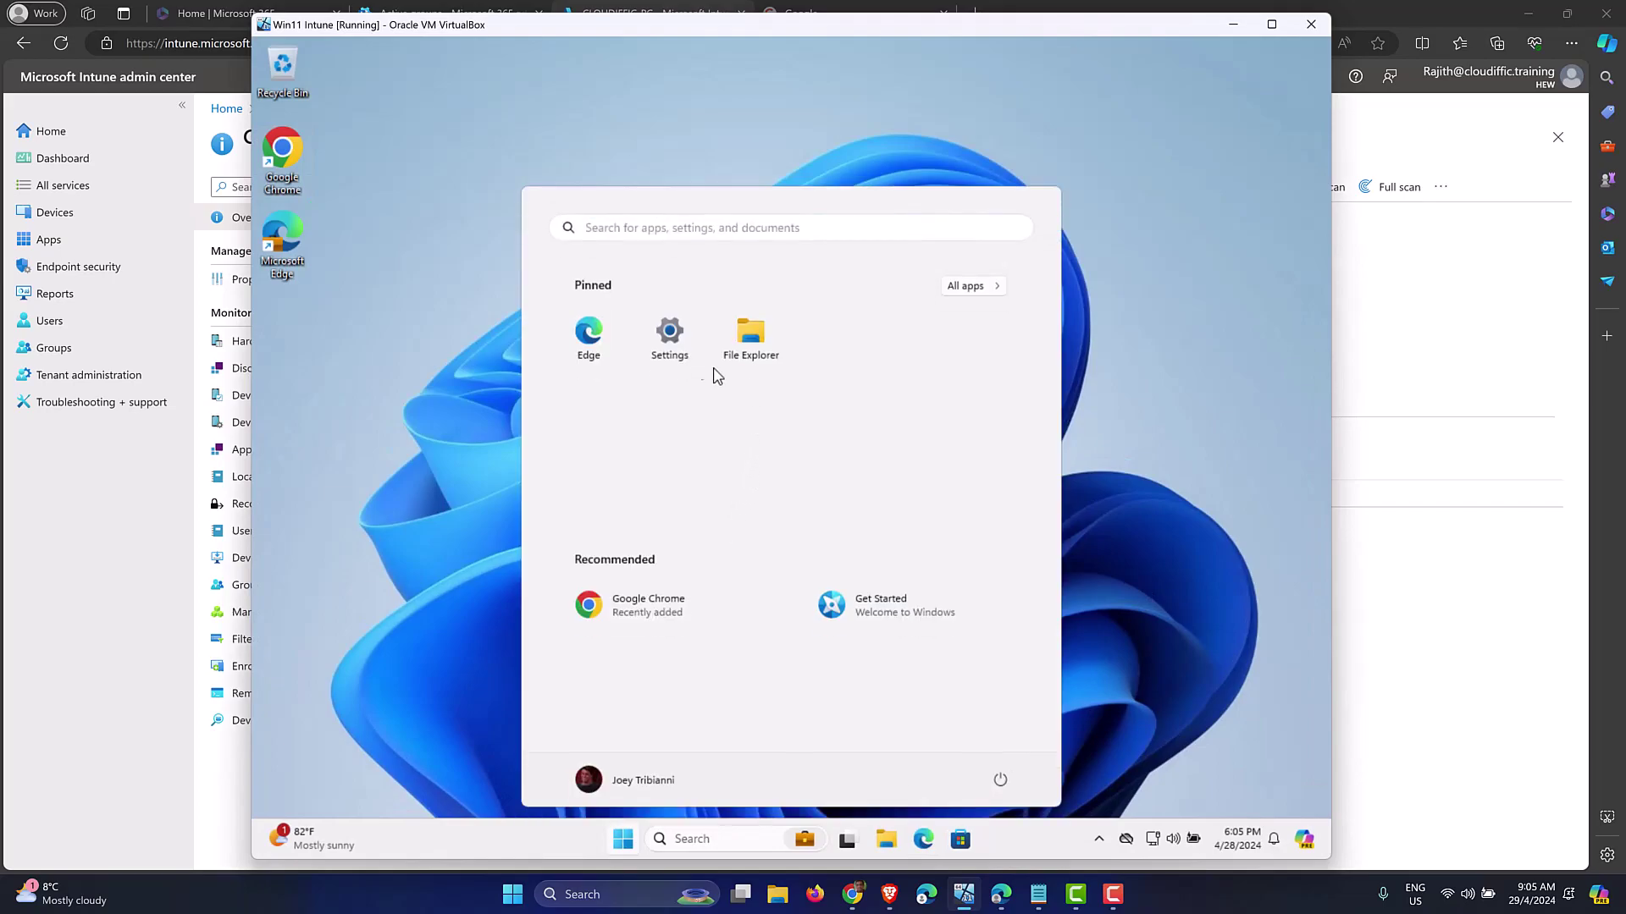
click(668, 336)
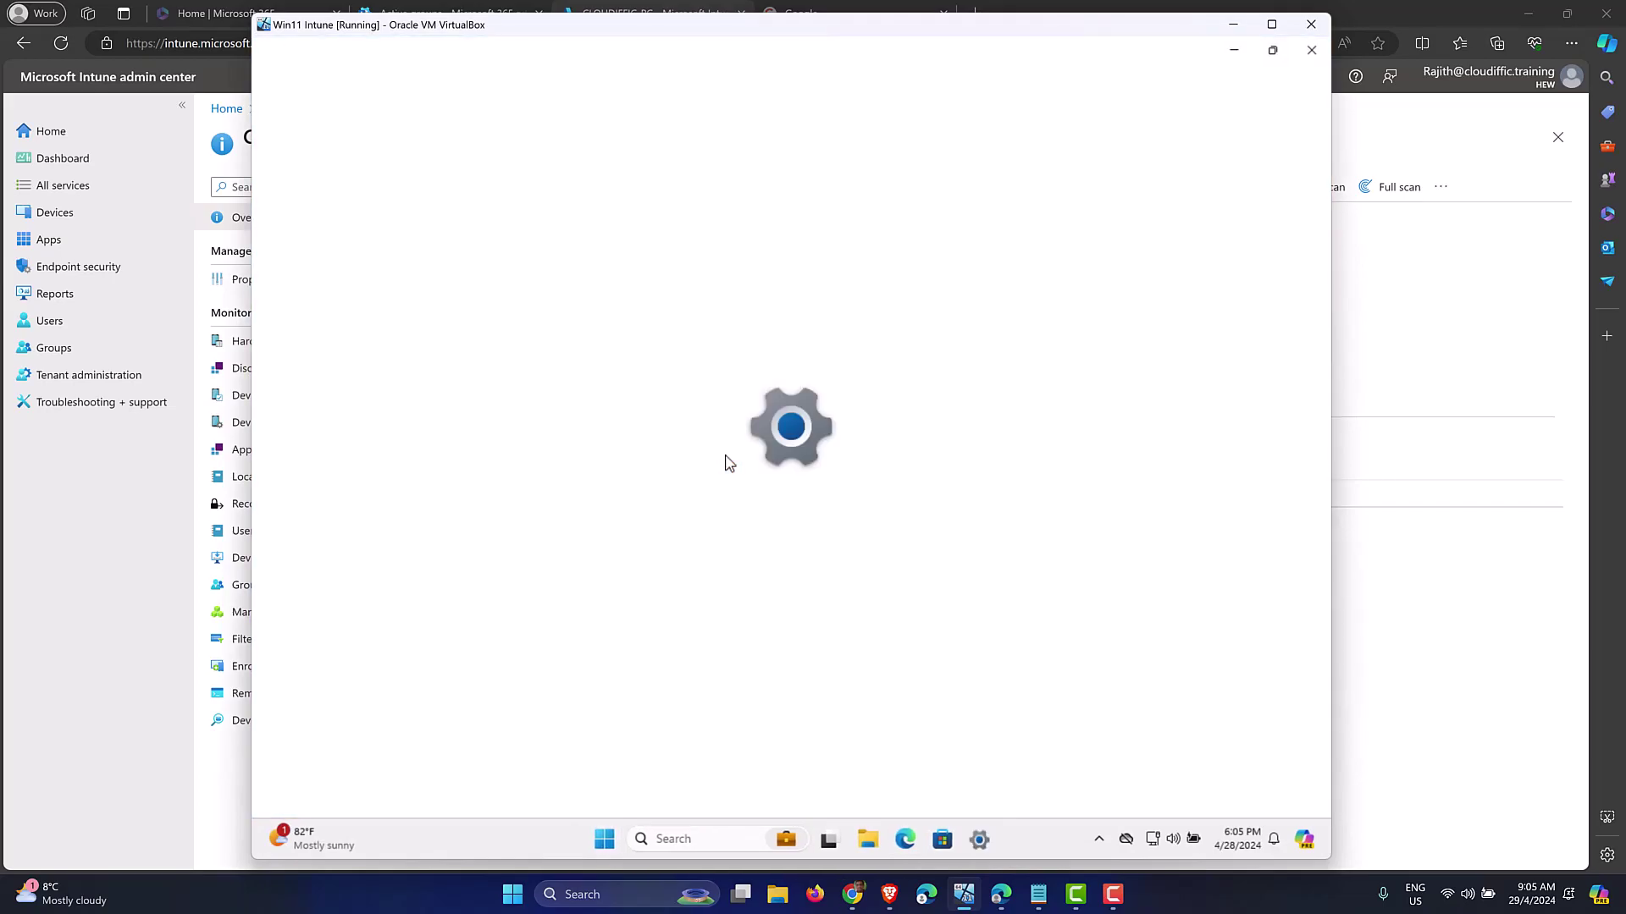
click(391, 435)
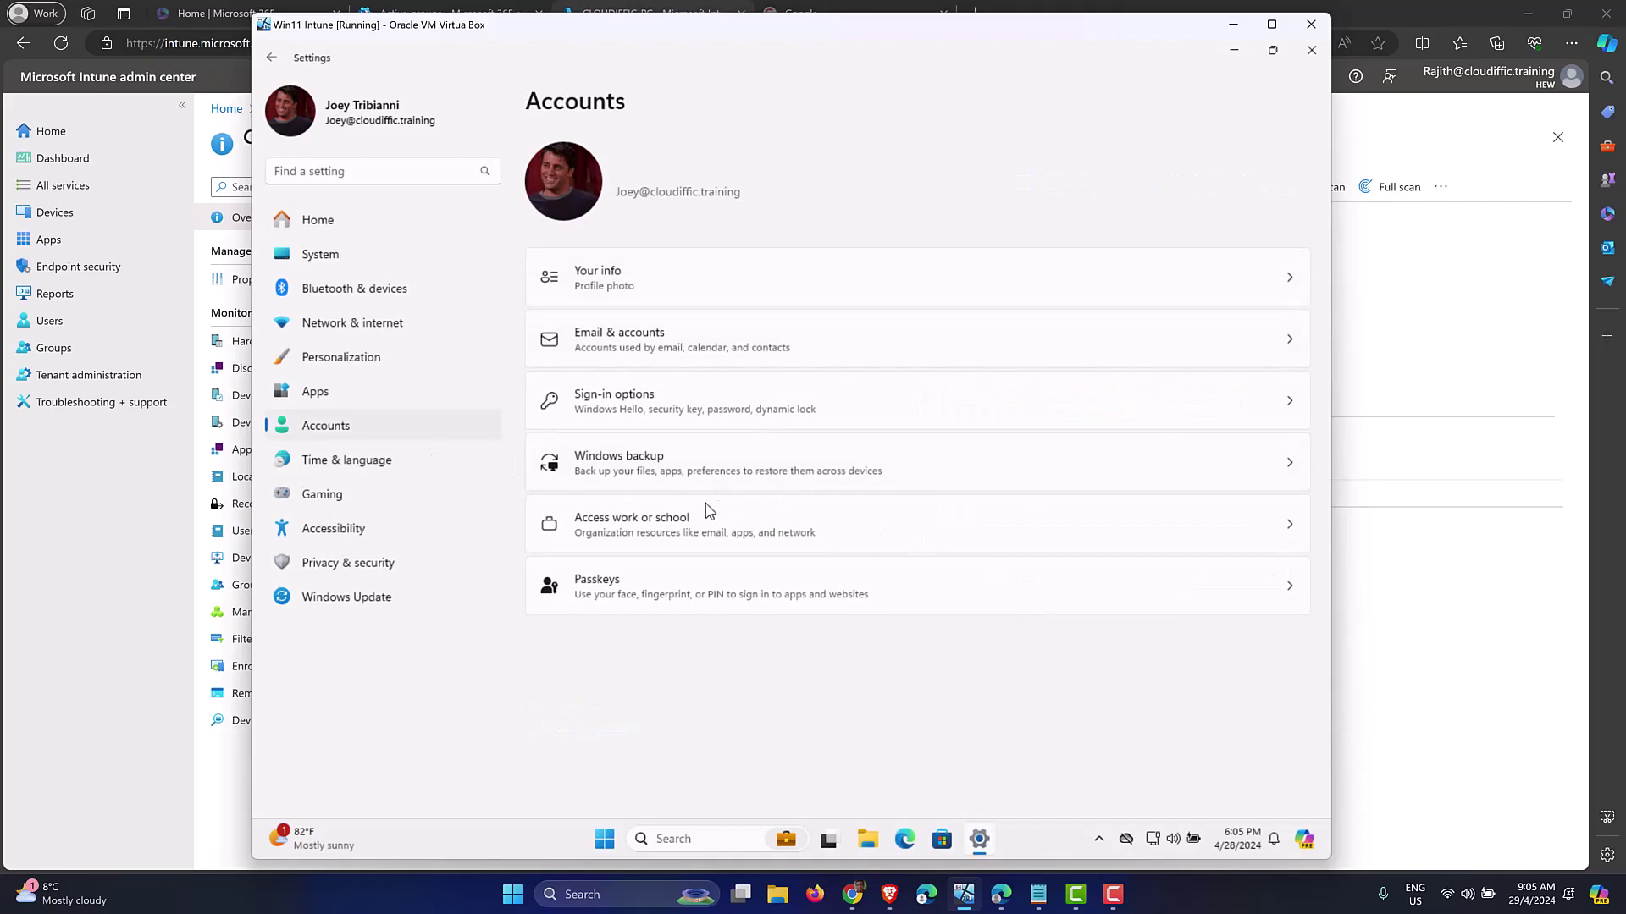
click(703, 532)
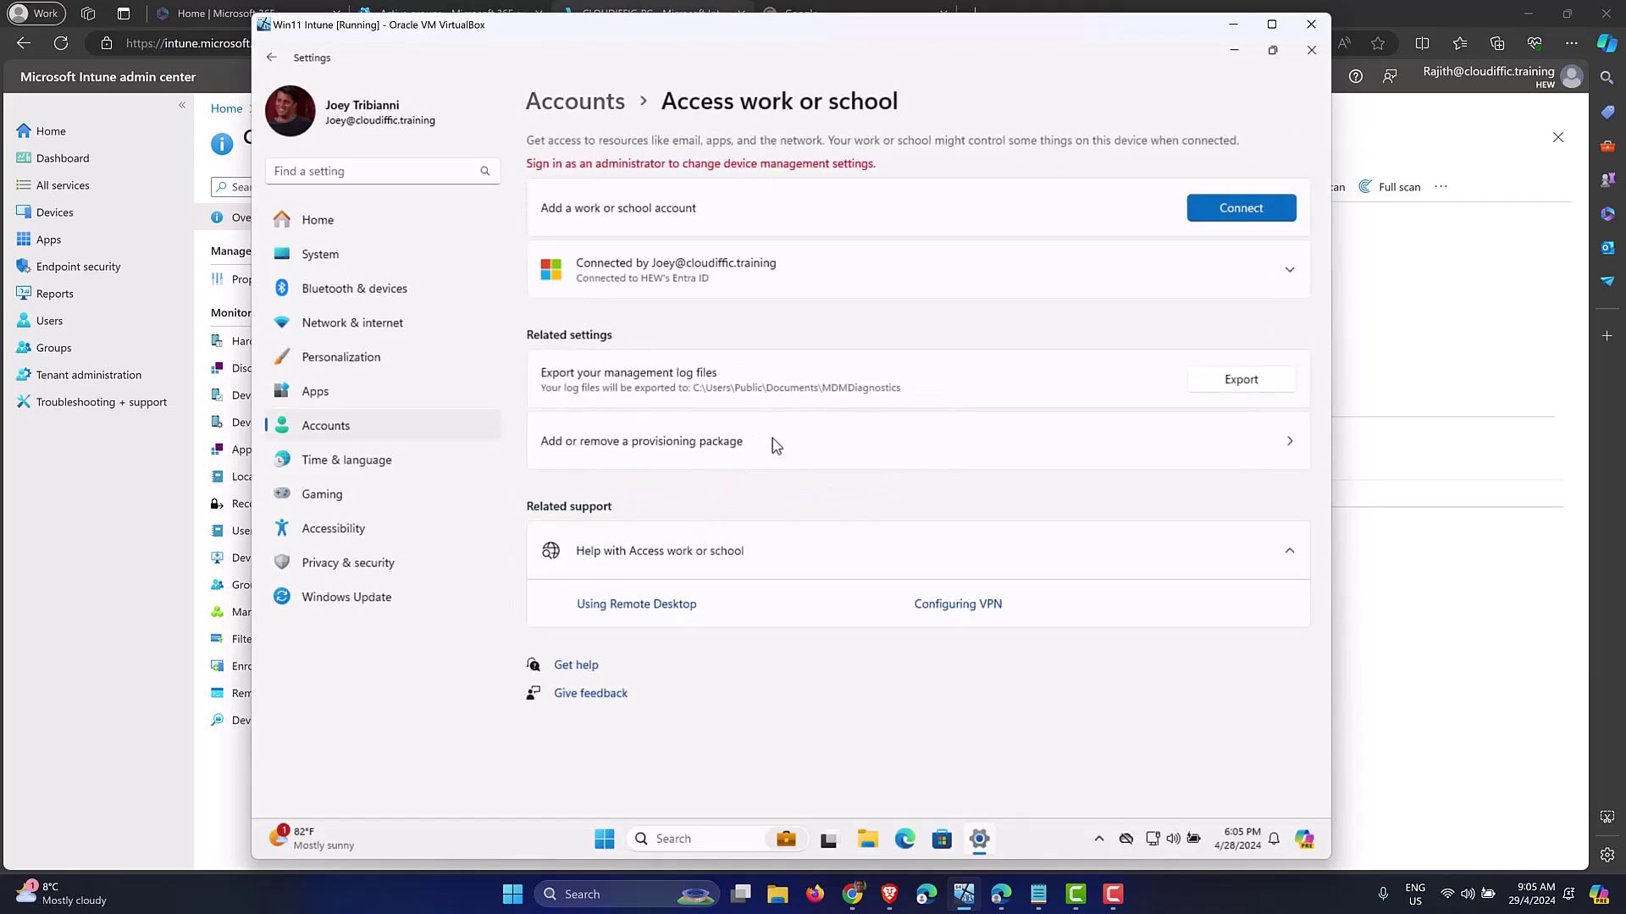
click(832, 287)
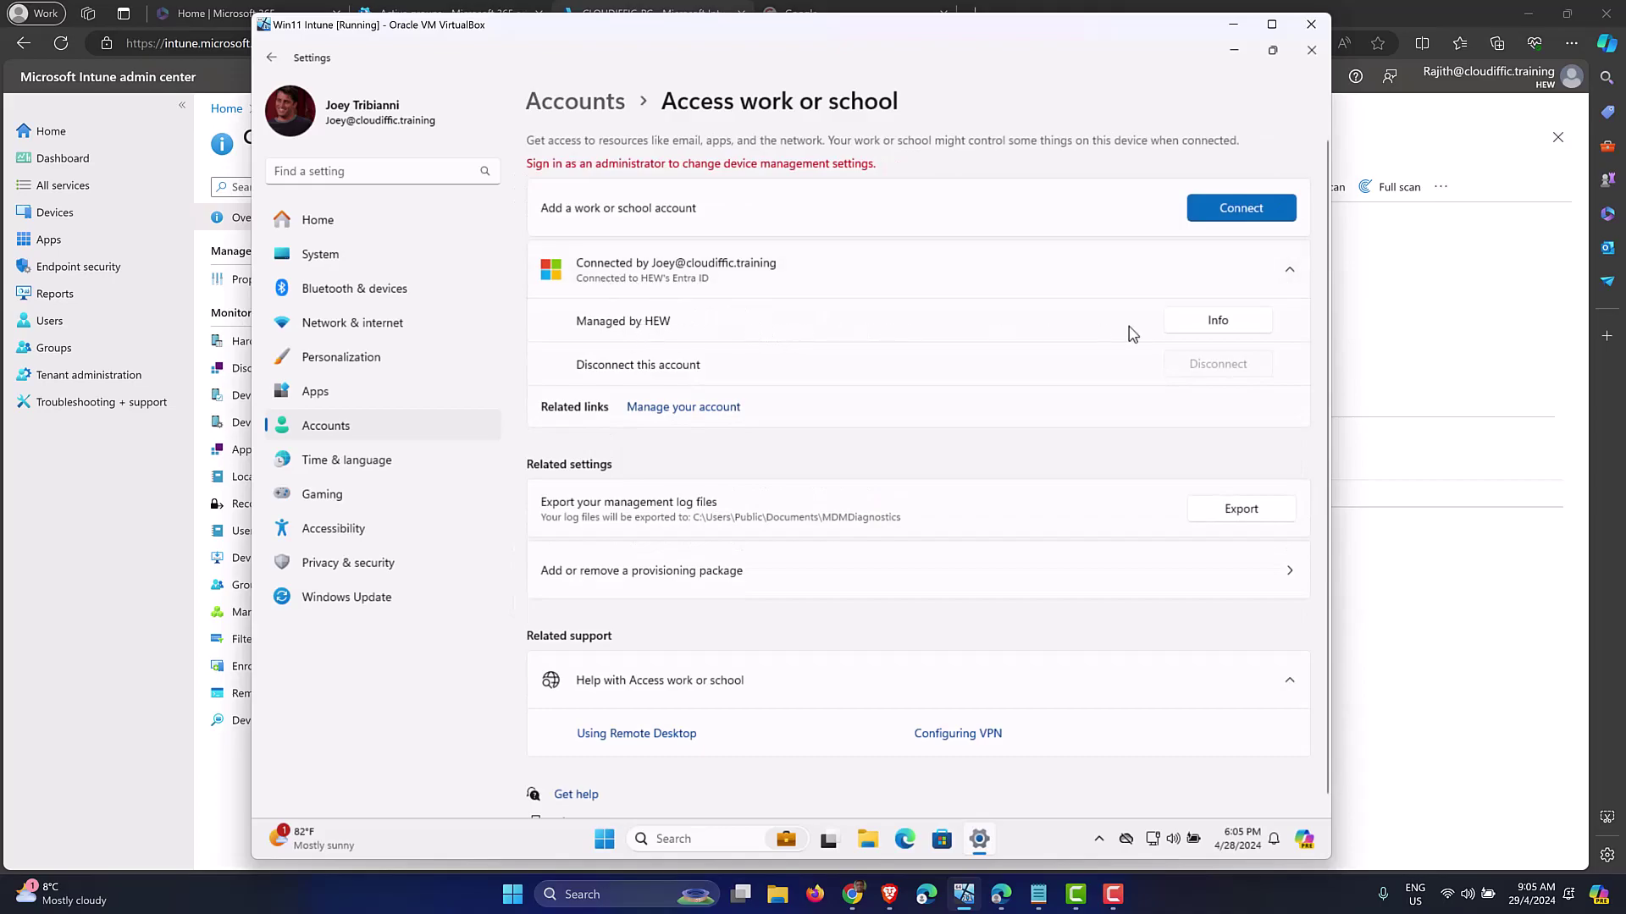
- Sync the account from its Info page until it succeeds, then close Settings
click(1238, 322)
scroll(1001, 355, down, 3)
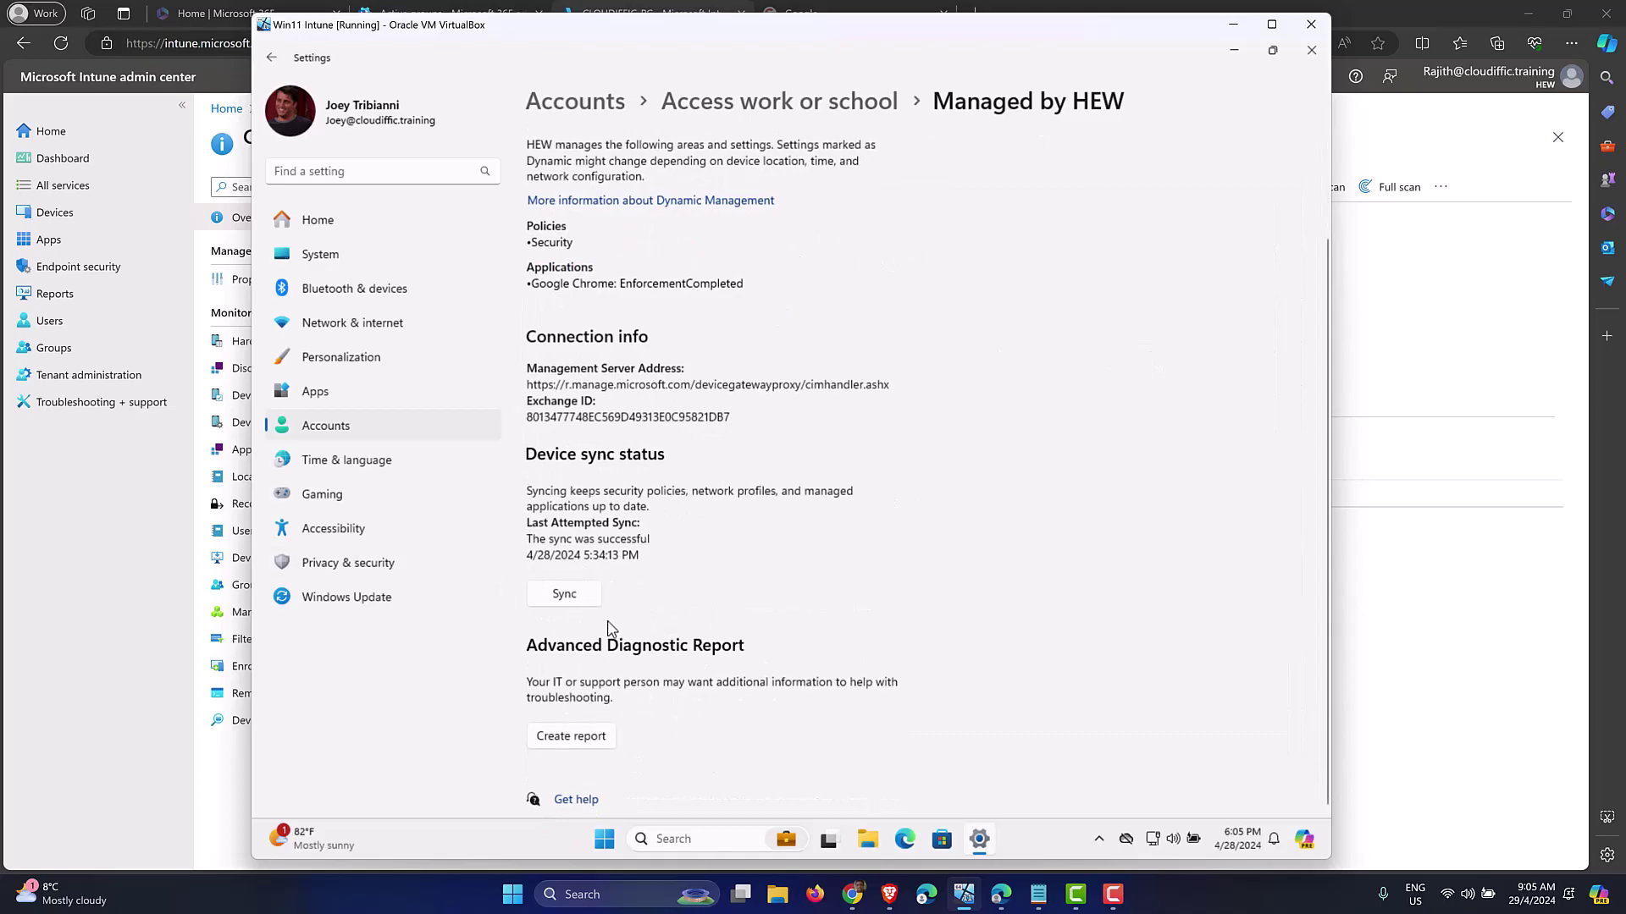
click(564, 593)
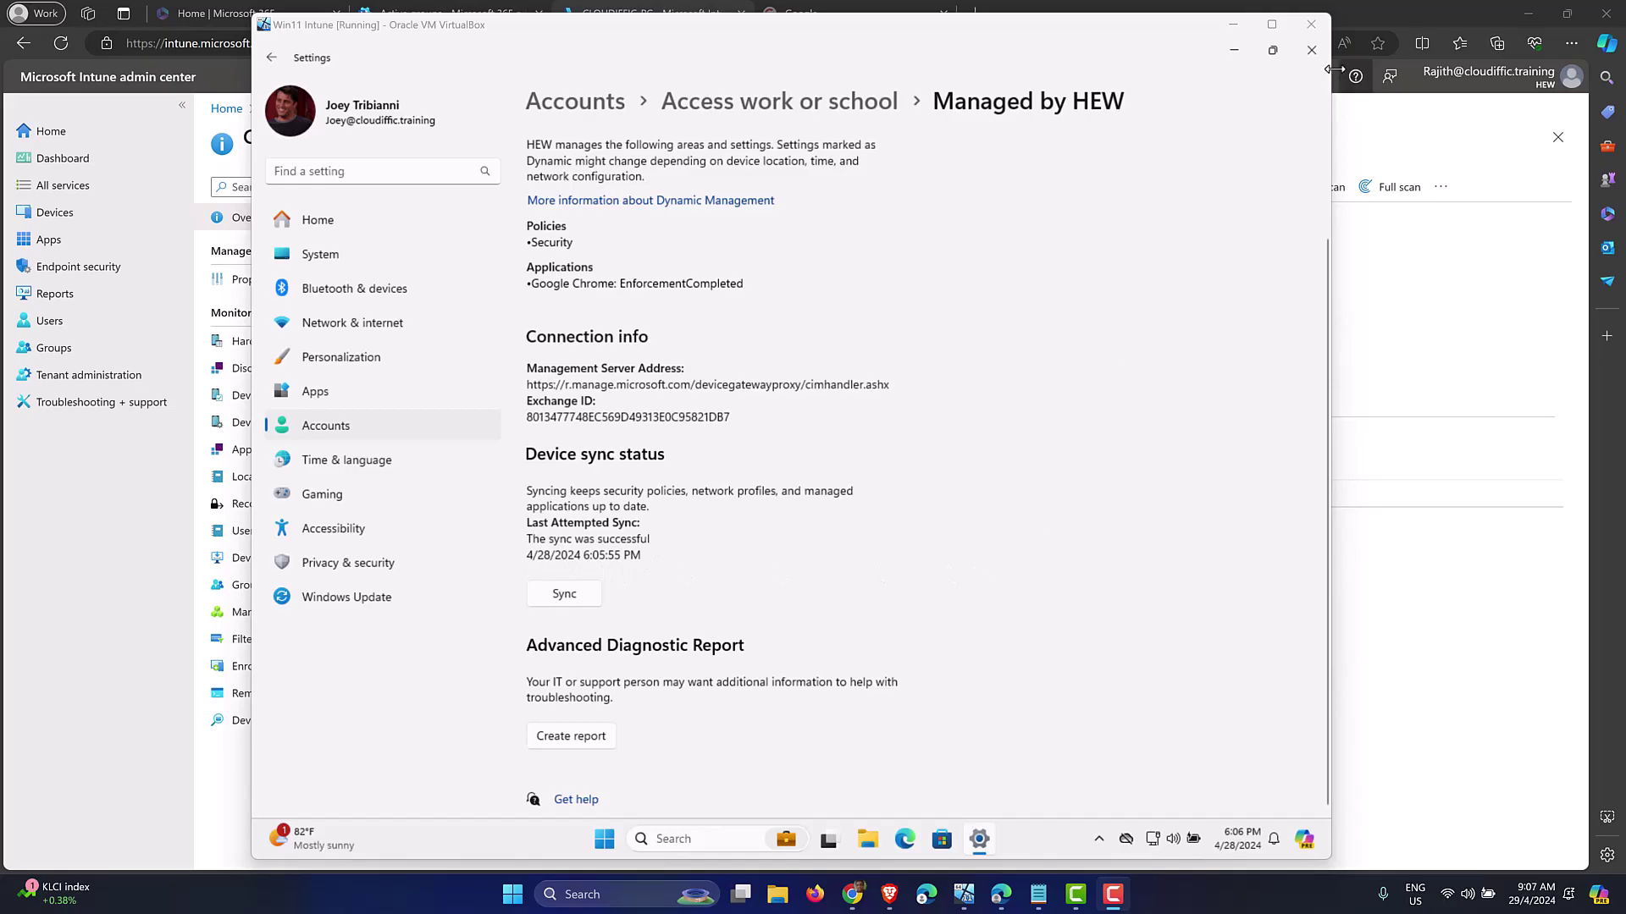
click(1311, 51)
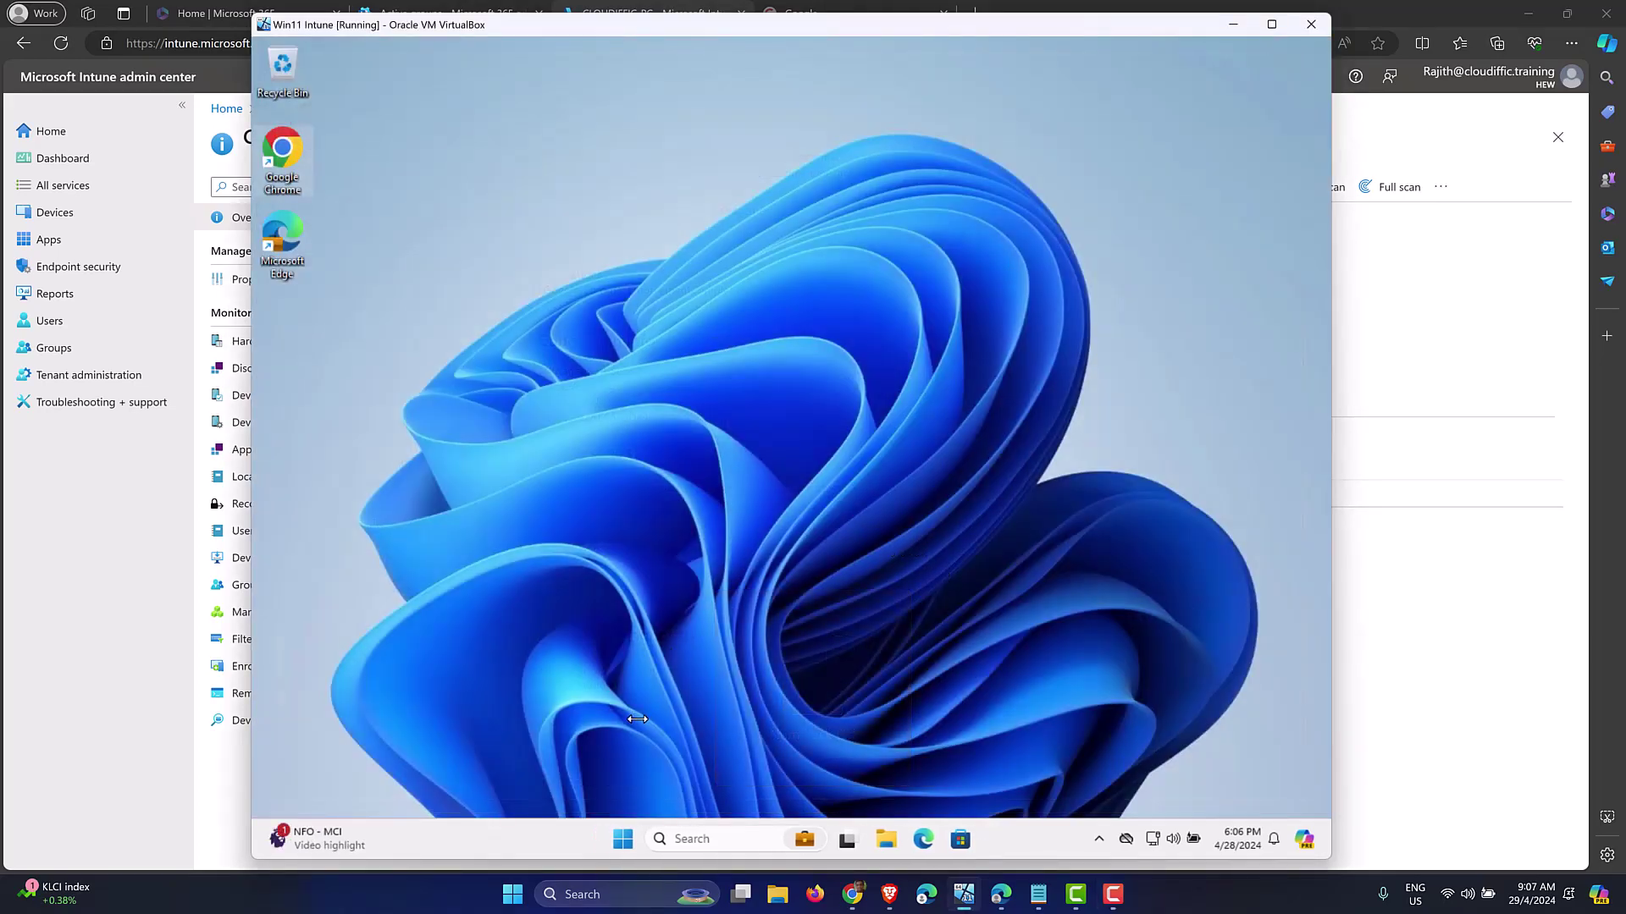
- Run regedit from the VM's Run dialog to test the registry block
right_click(623, 838)
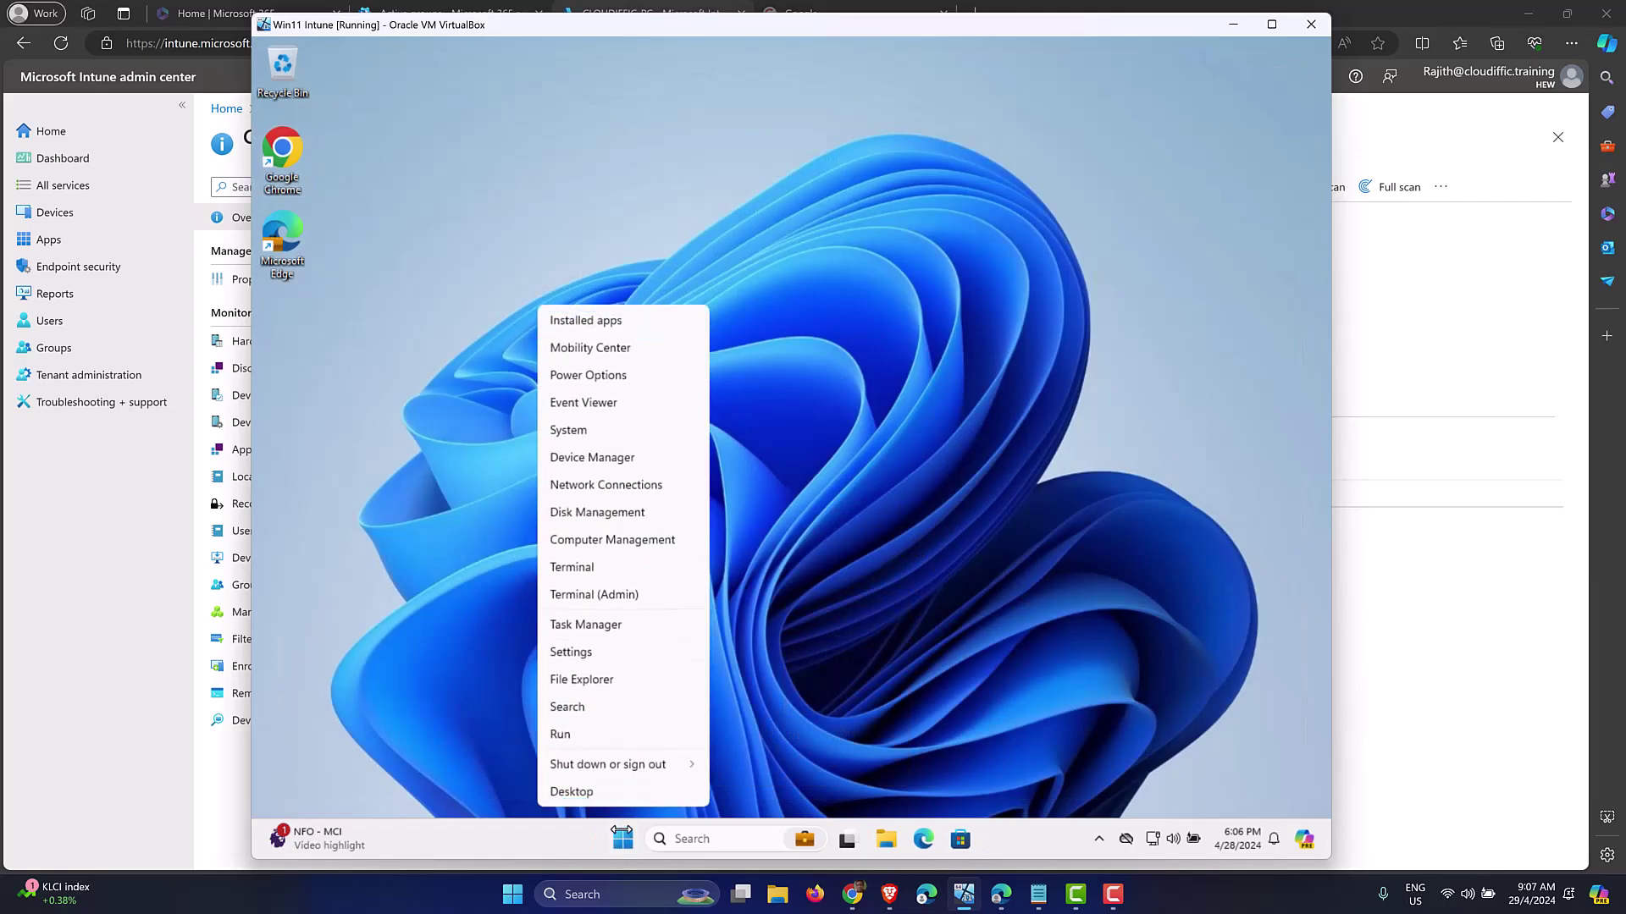
click(627, 739)
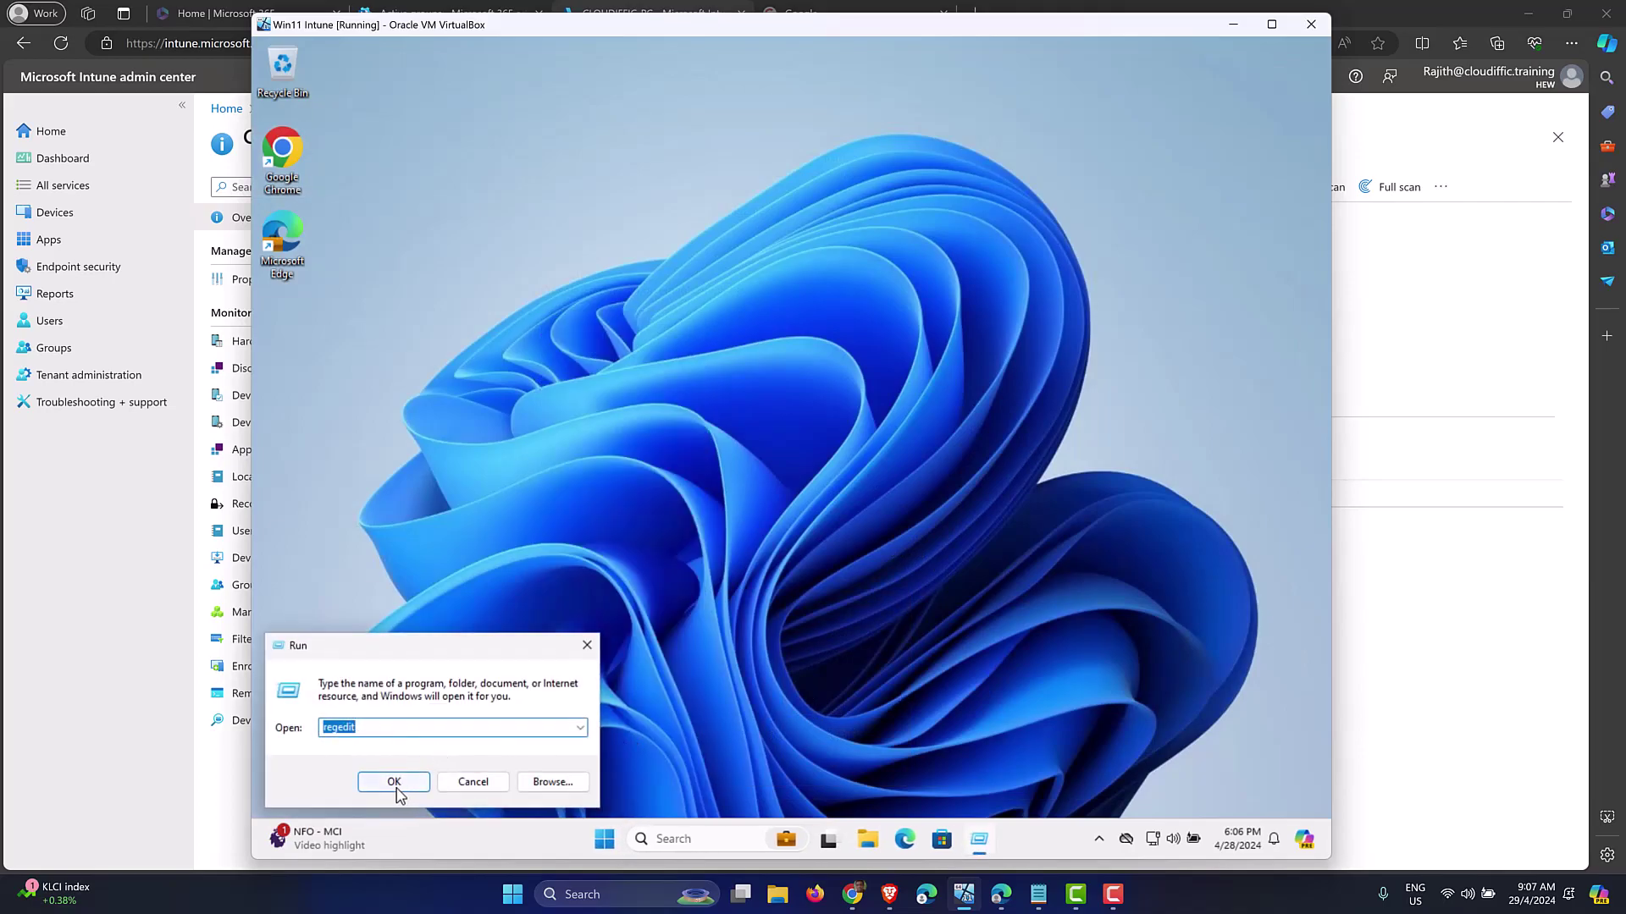
click(393, 776)
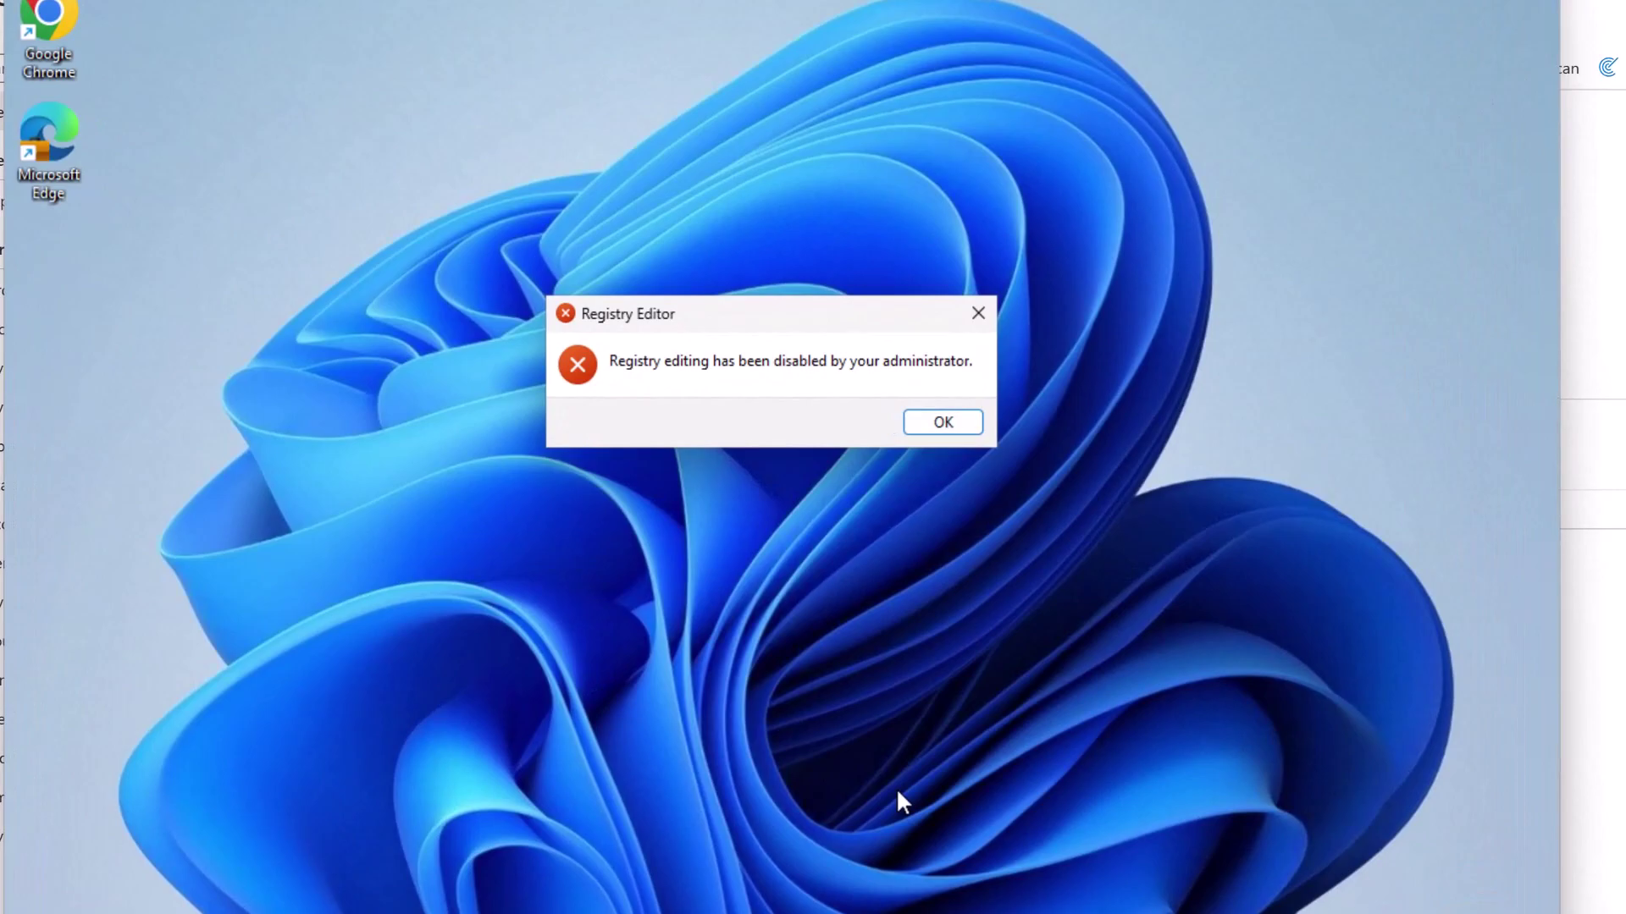